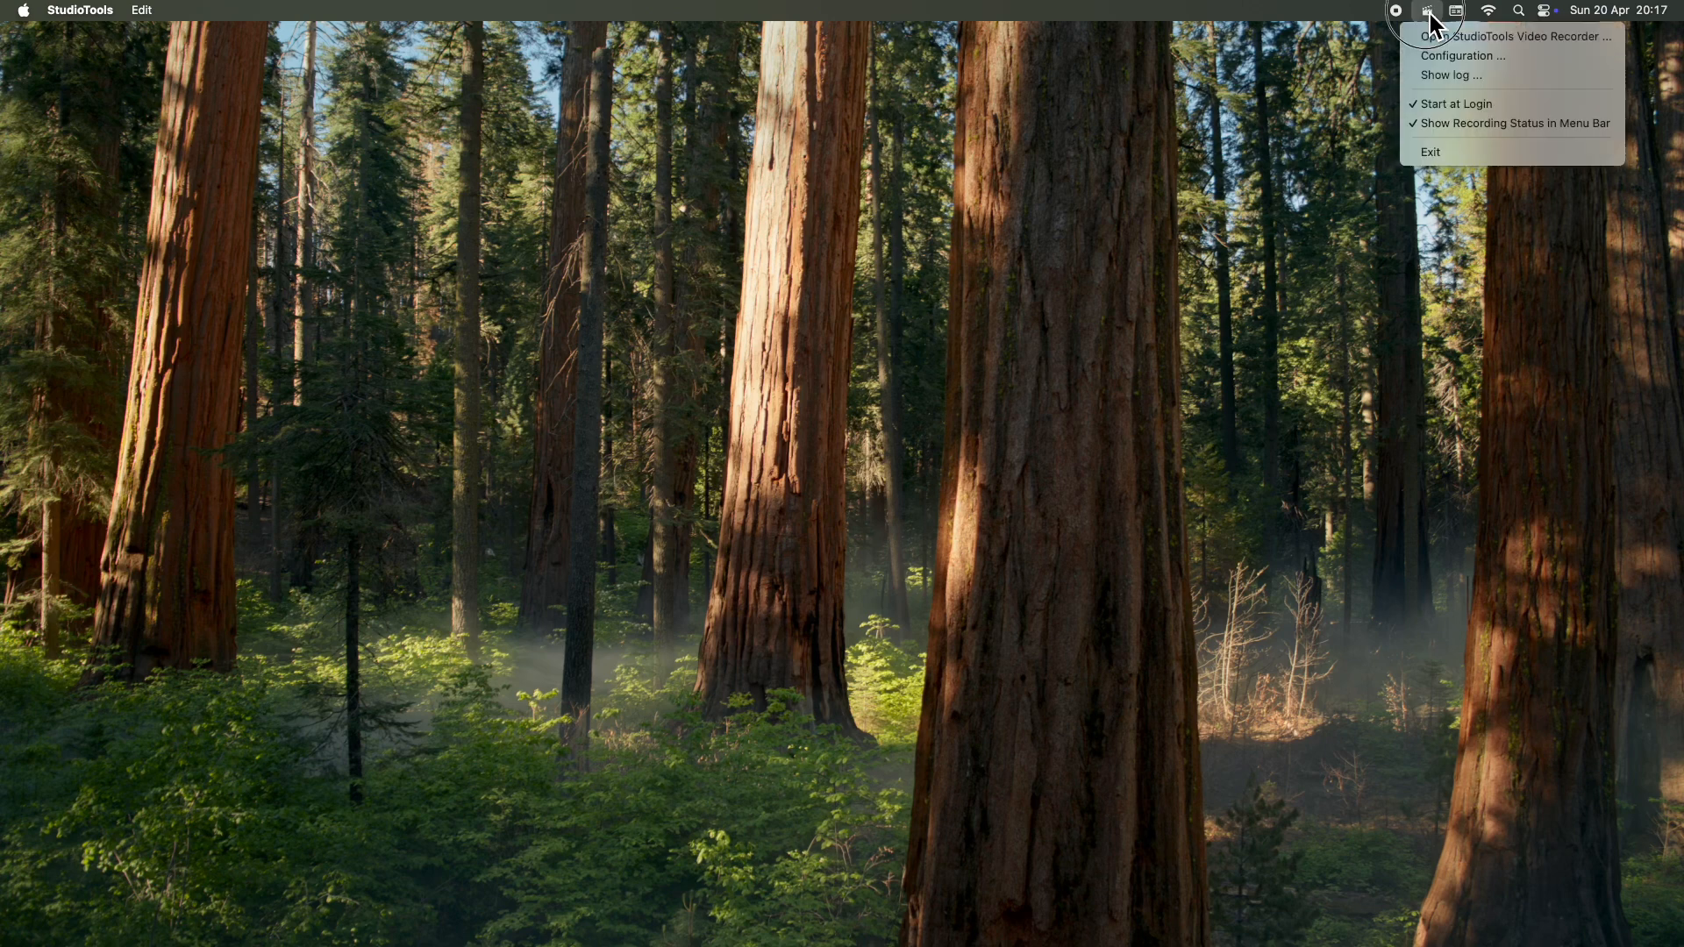
# Step: Open the StudioTools configuration and log windows and place the log directly below the configuration
pyautogui.click(1458, 56)
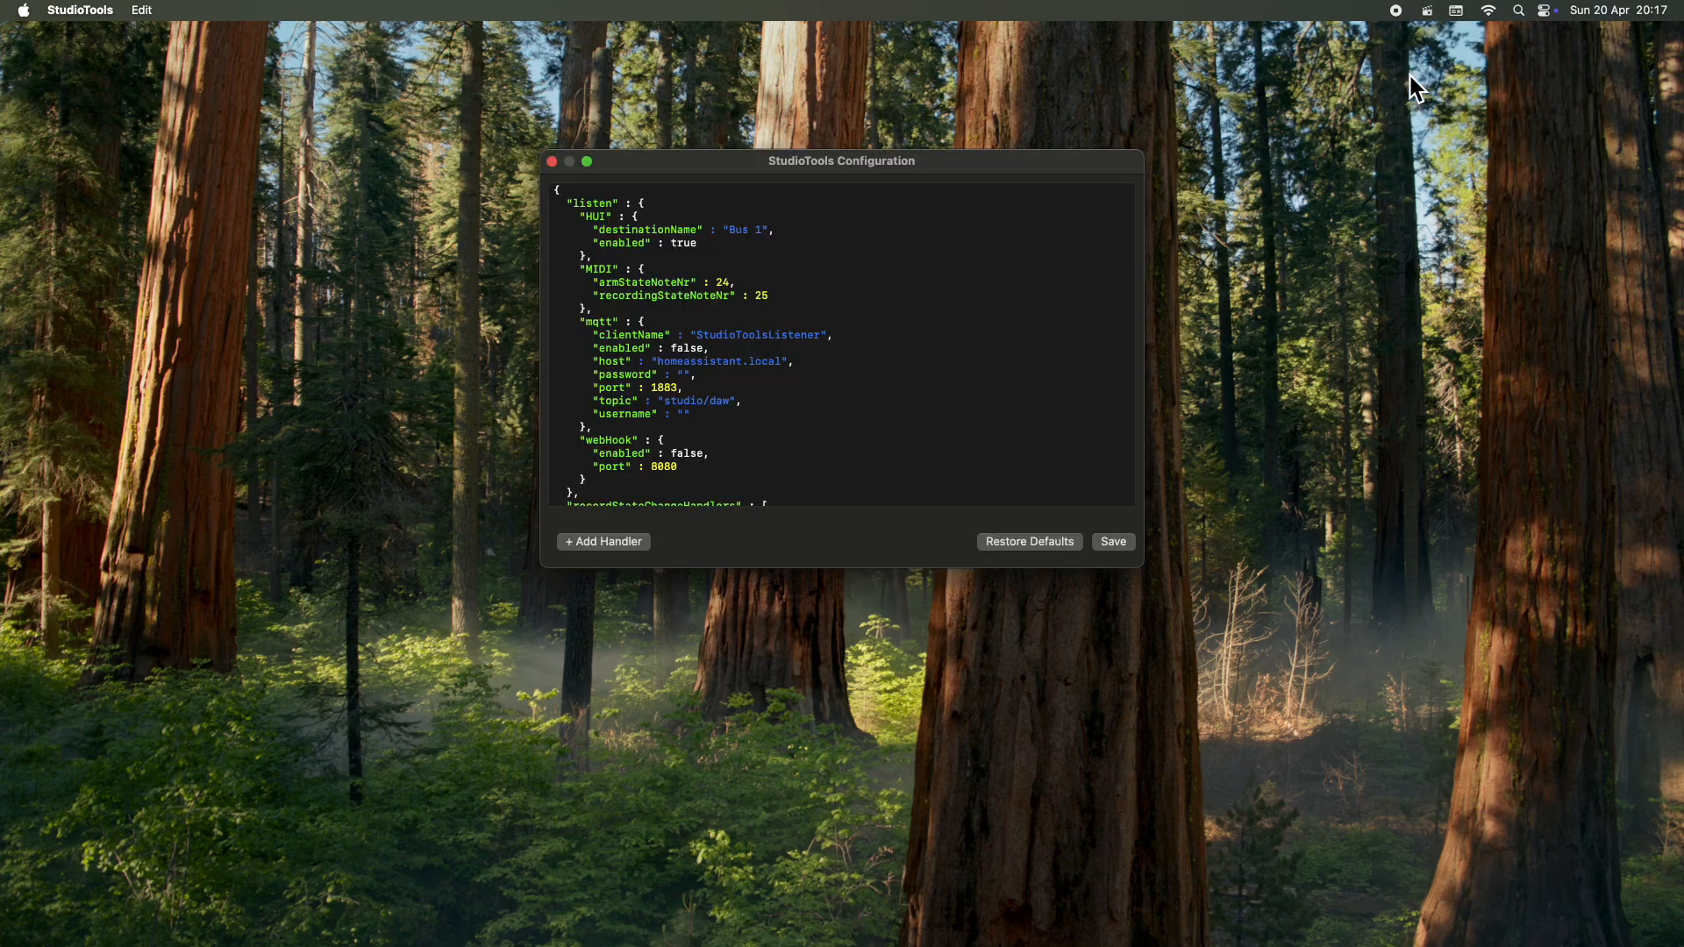
pyautogui.moveTo(1056, 161); pyautogui.dragTo(1565, 61)
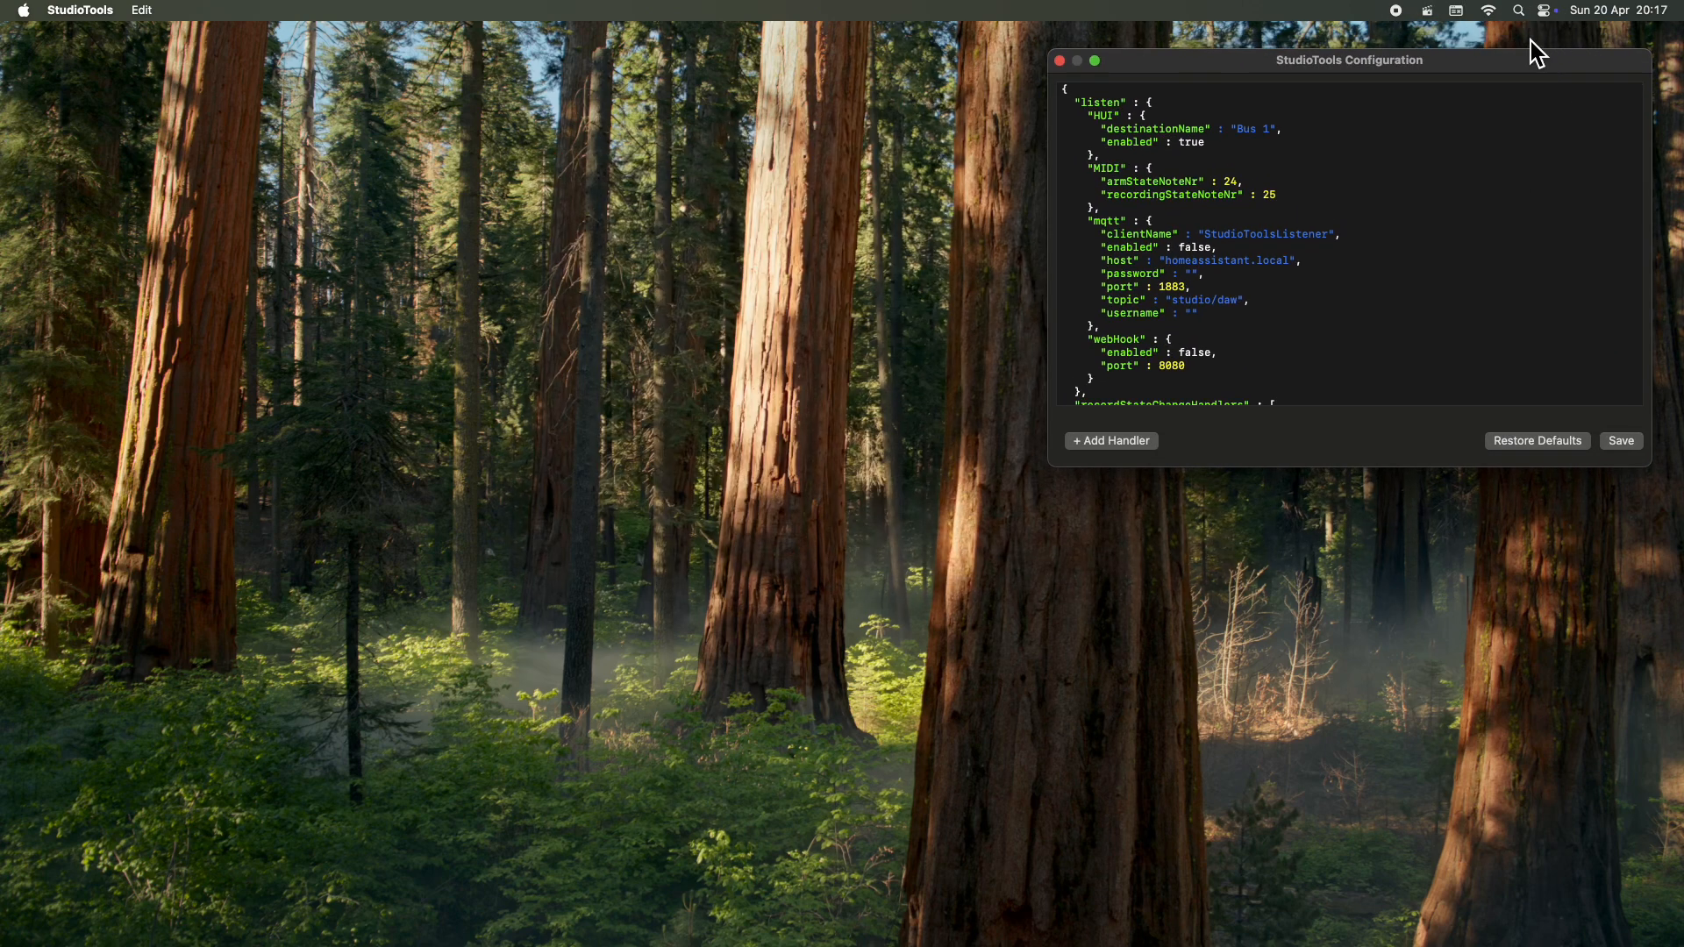
pyautogui.click(1429, 11)
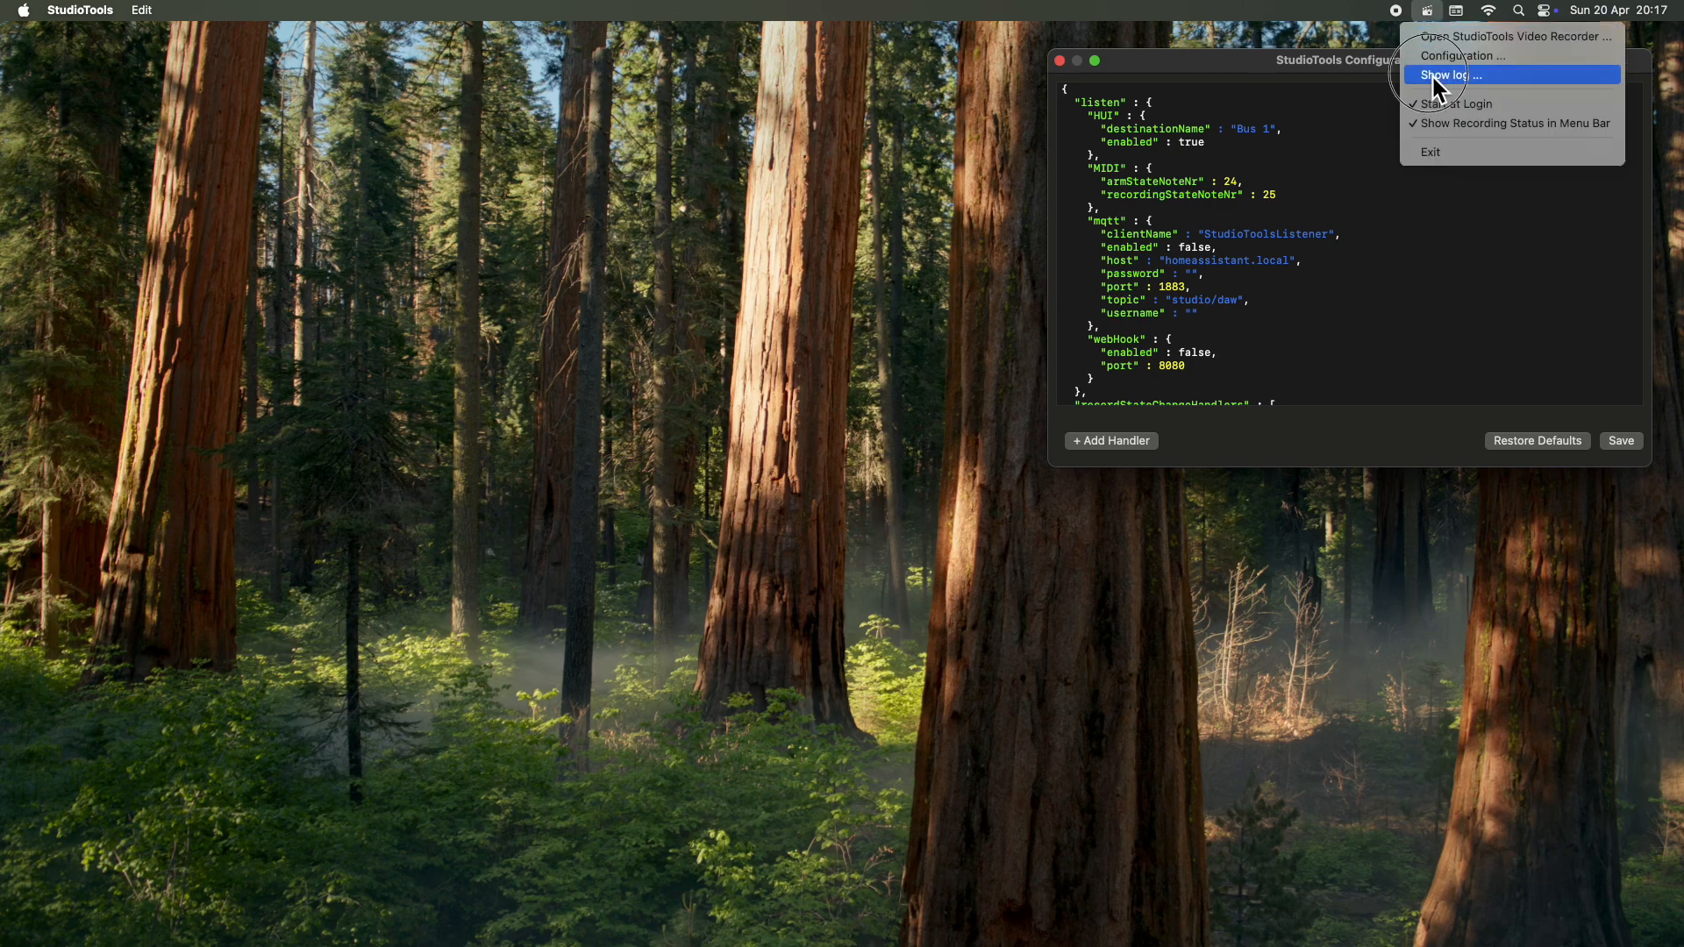
pyautogui.click(1439, 74)
pyautogui.moveTo(914, 169); pyautogui.dragTo(1430, 491)
# Step: Set verboseLogging to true in the configuration, save it, and return to the log
pyautogui.click(1287, 381)
pyautogui.scroll(-3, 1286, 381)
pyautogui.click(1212, 387)
pyautogui.hotkey('alt', 'Left')
pyautogui.hotkey('alt', 'shift', 'Right')
pyautogui.write('true')
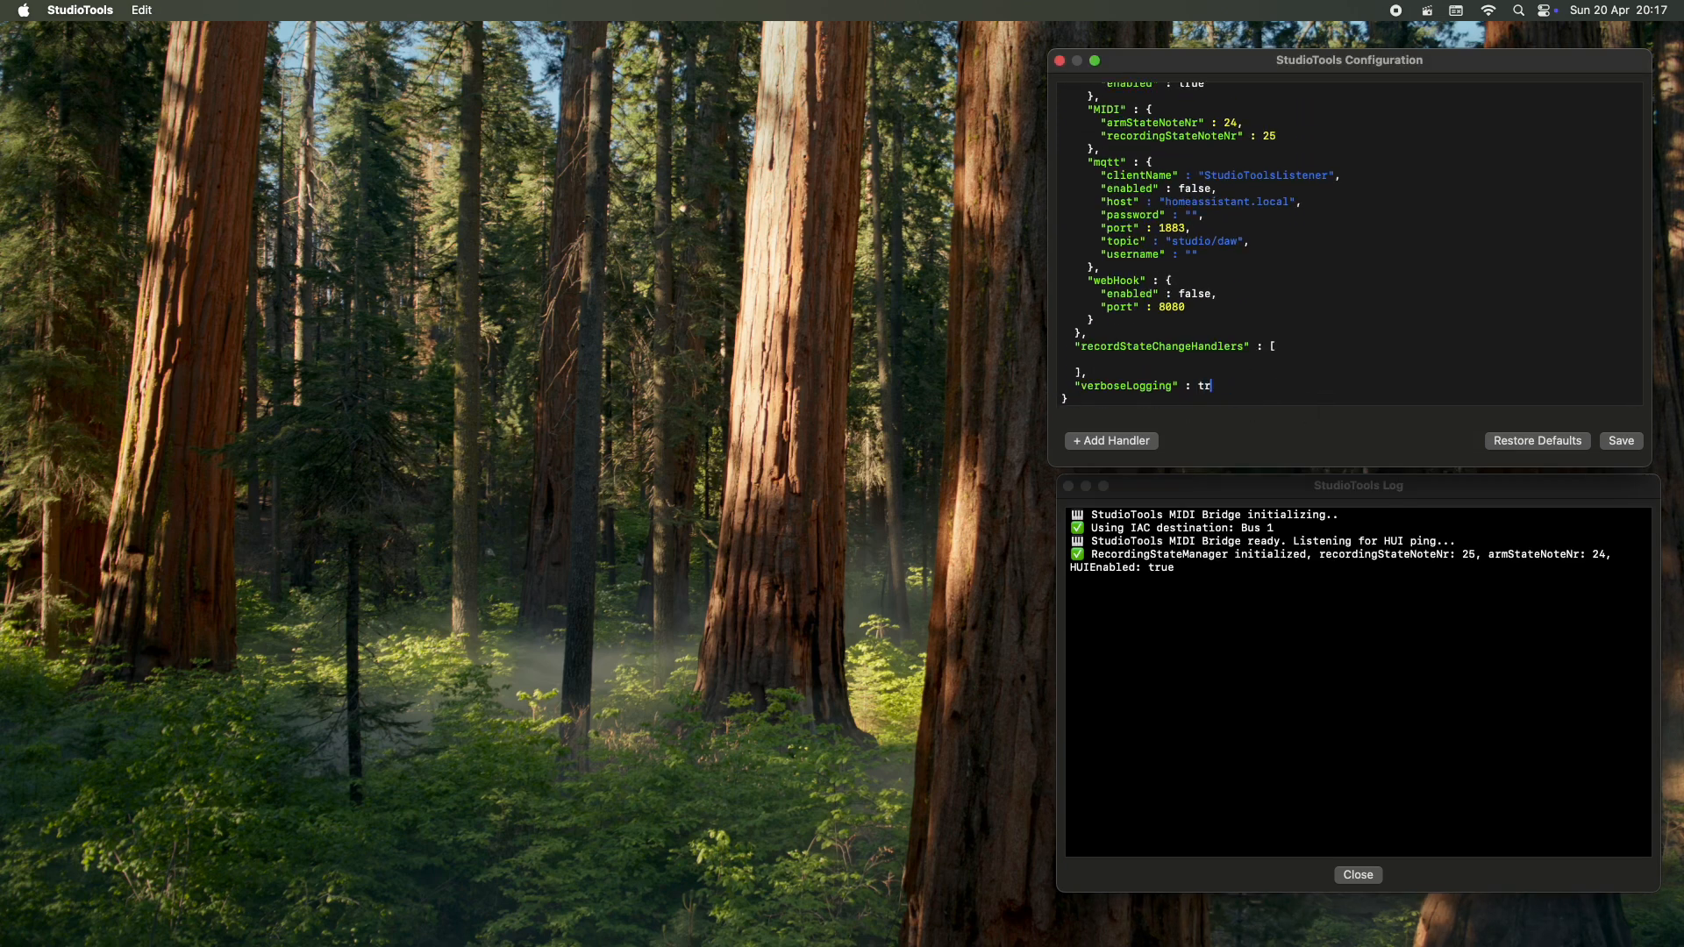
pyautogui.click(1628, 445)
pyautogui.click(1247, 583)
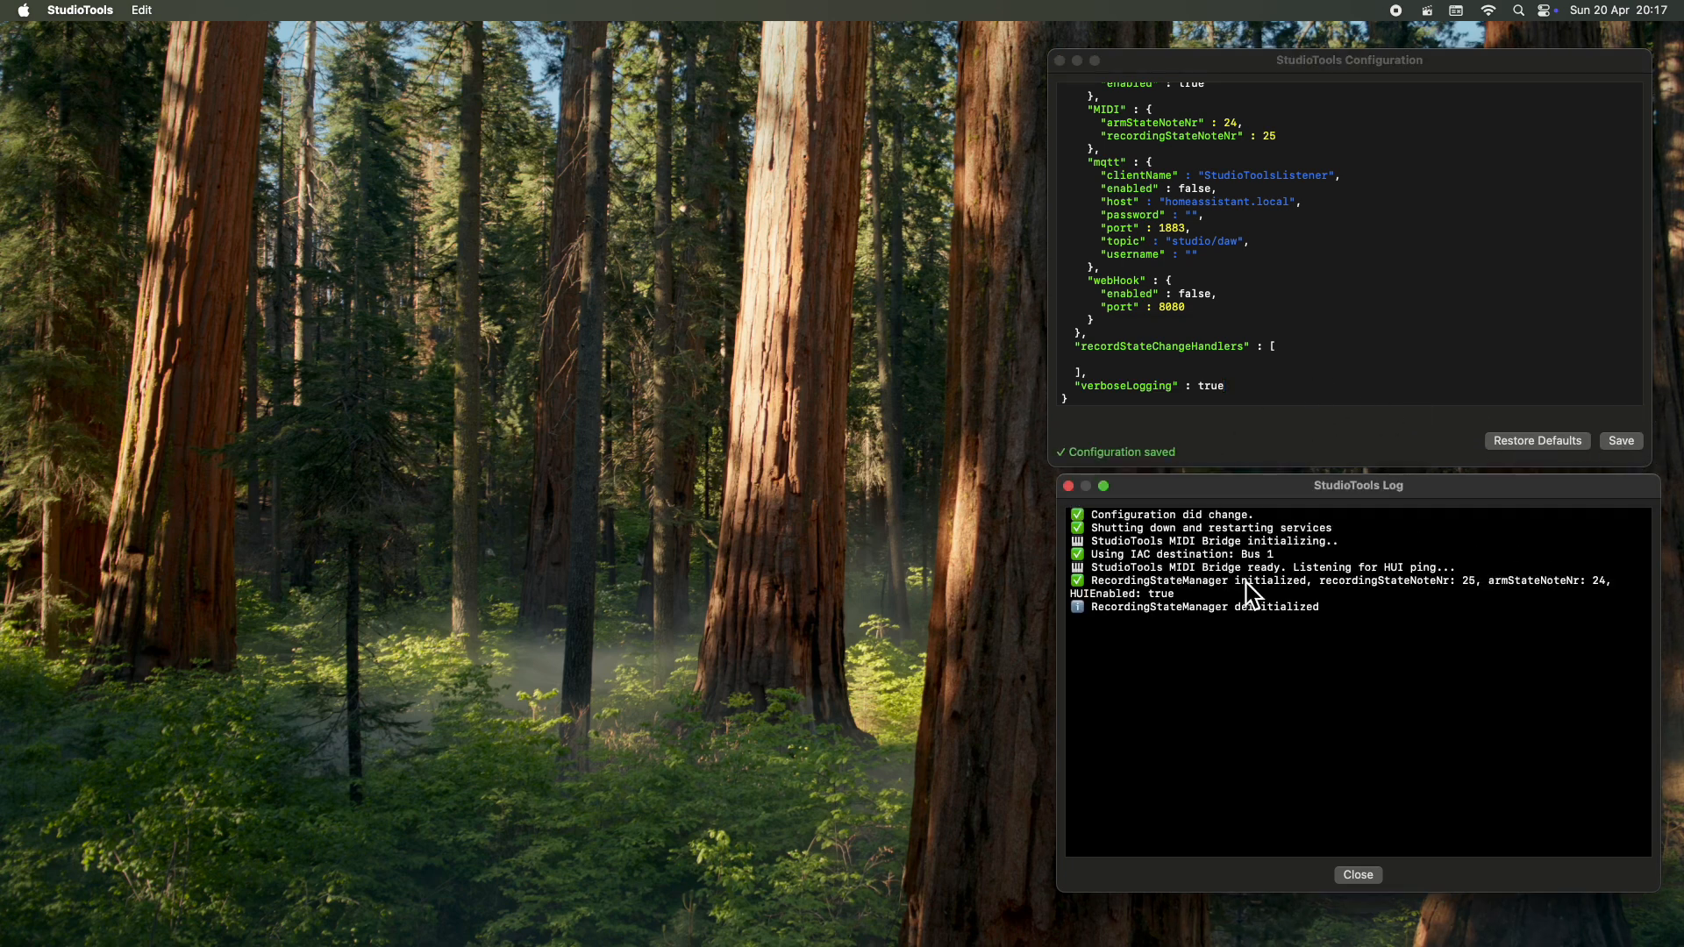
# Step: Launch Logic Pro and create an empty project with one Mic or Line audio track
pyautogui.press('super+space')
pyautogui.write('log')
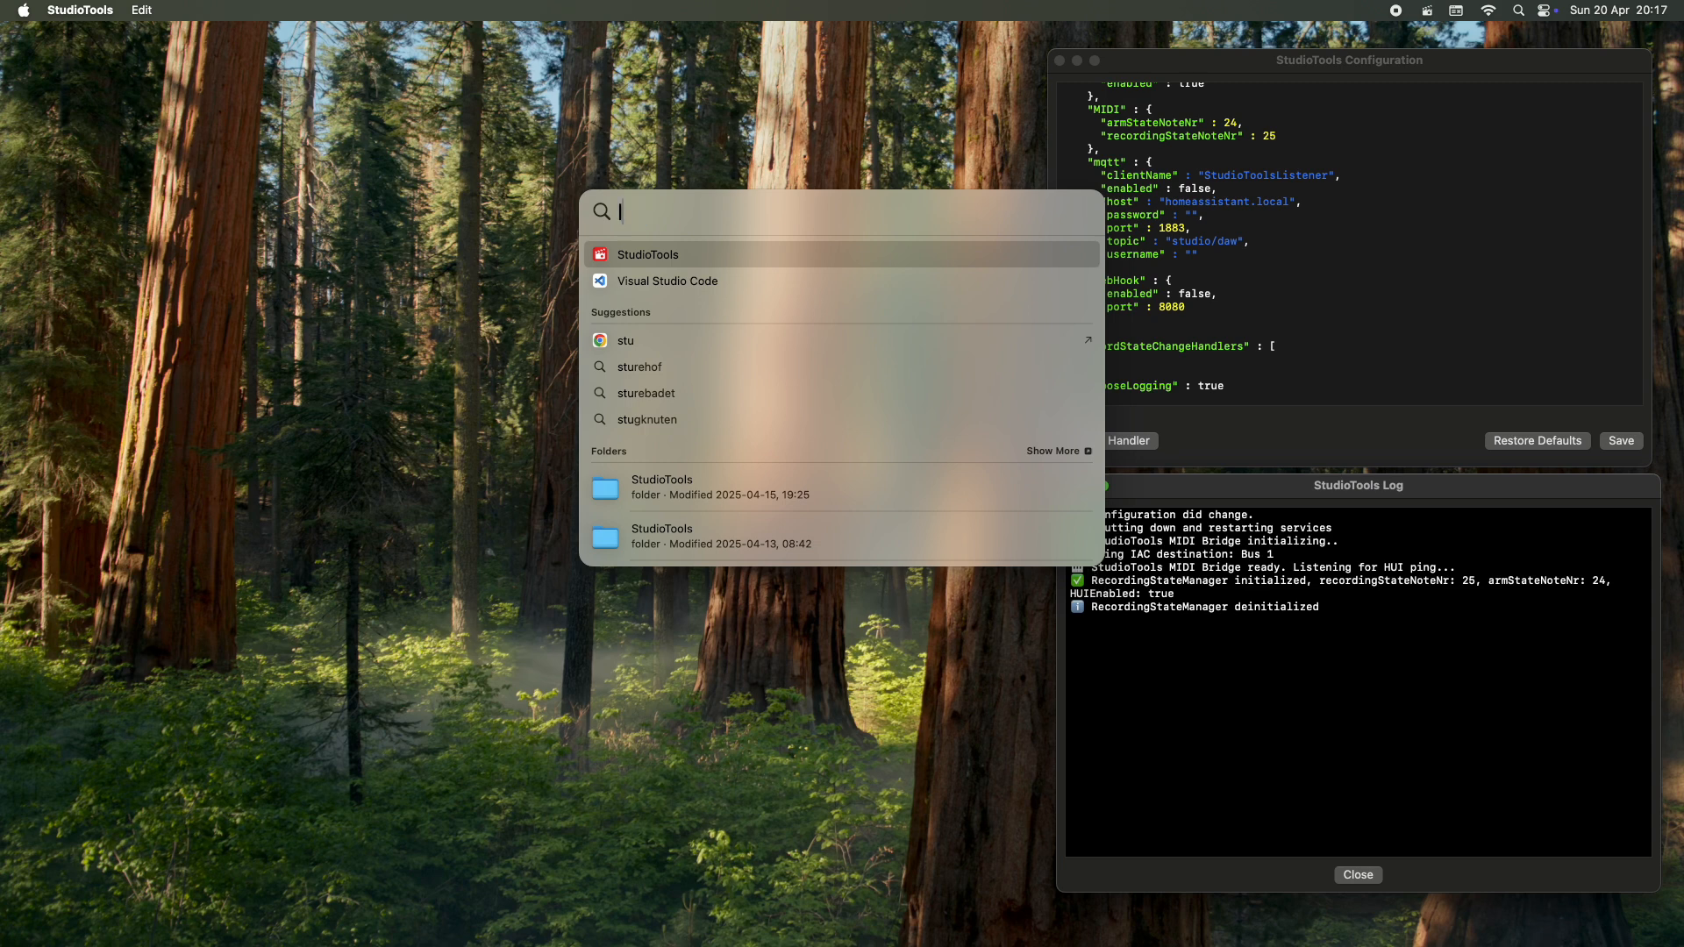
pyautogui.press('Return')
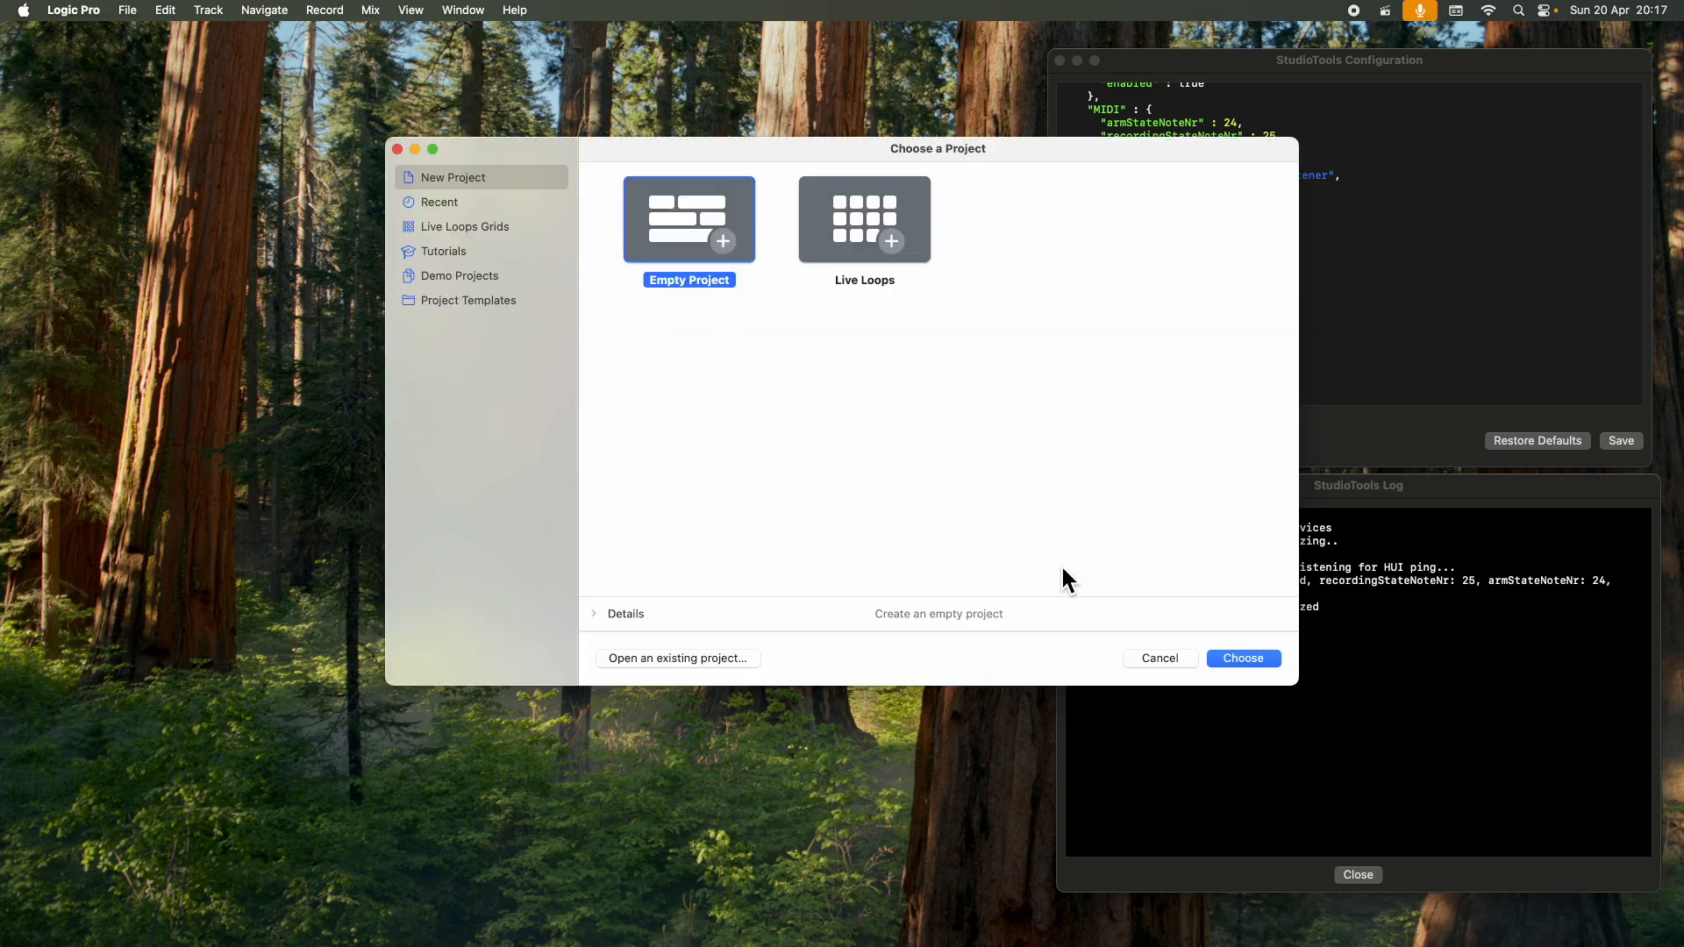
pyautogui.click(1250, 664)
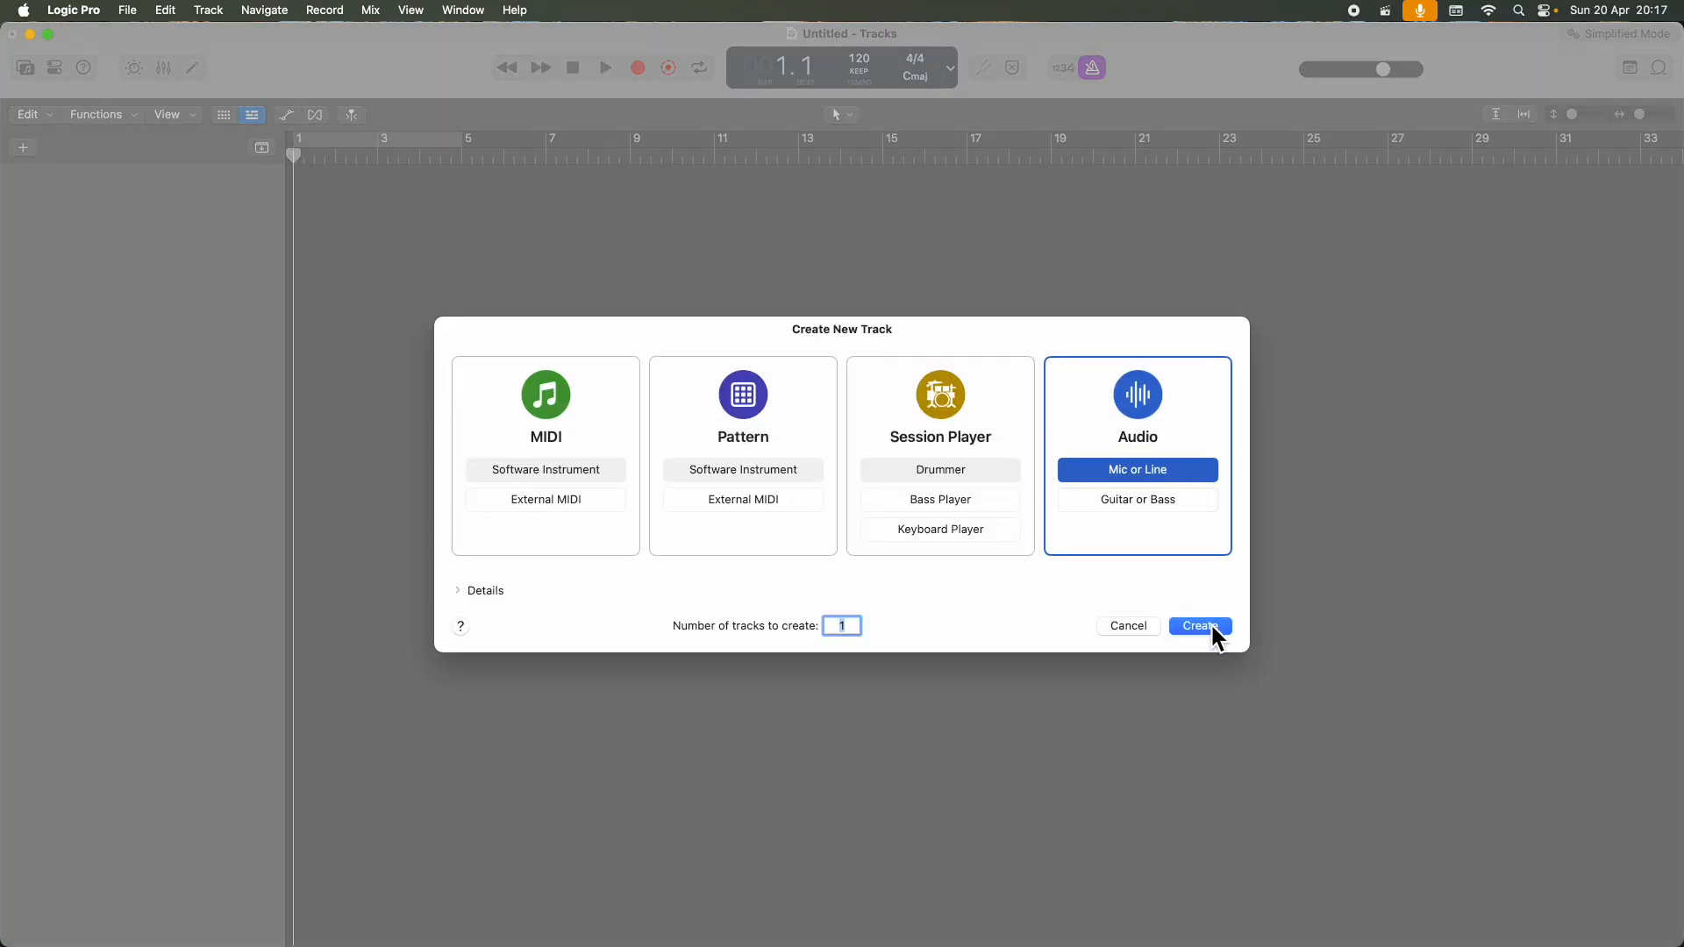
pyautogui.click(1212, 626)
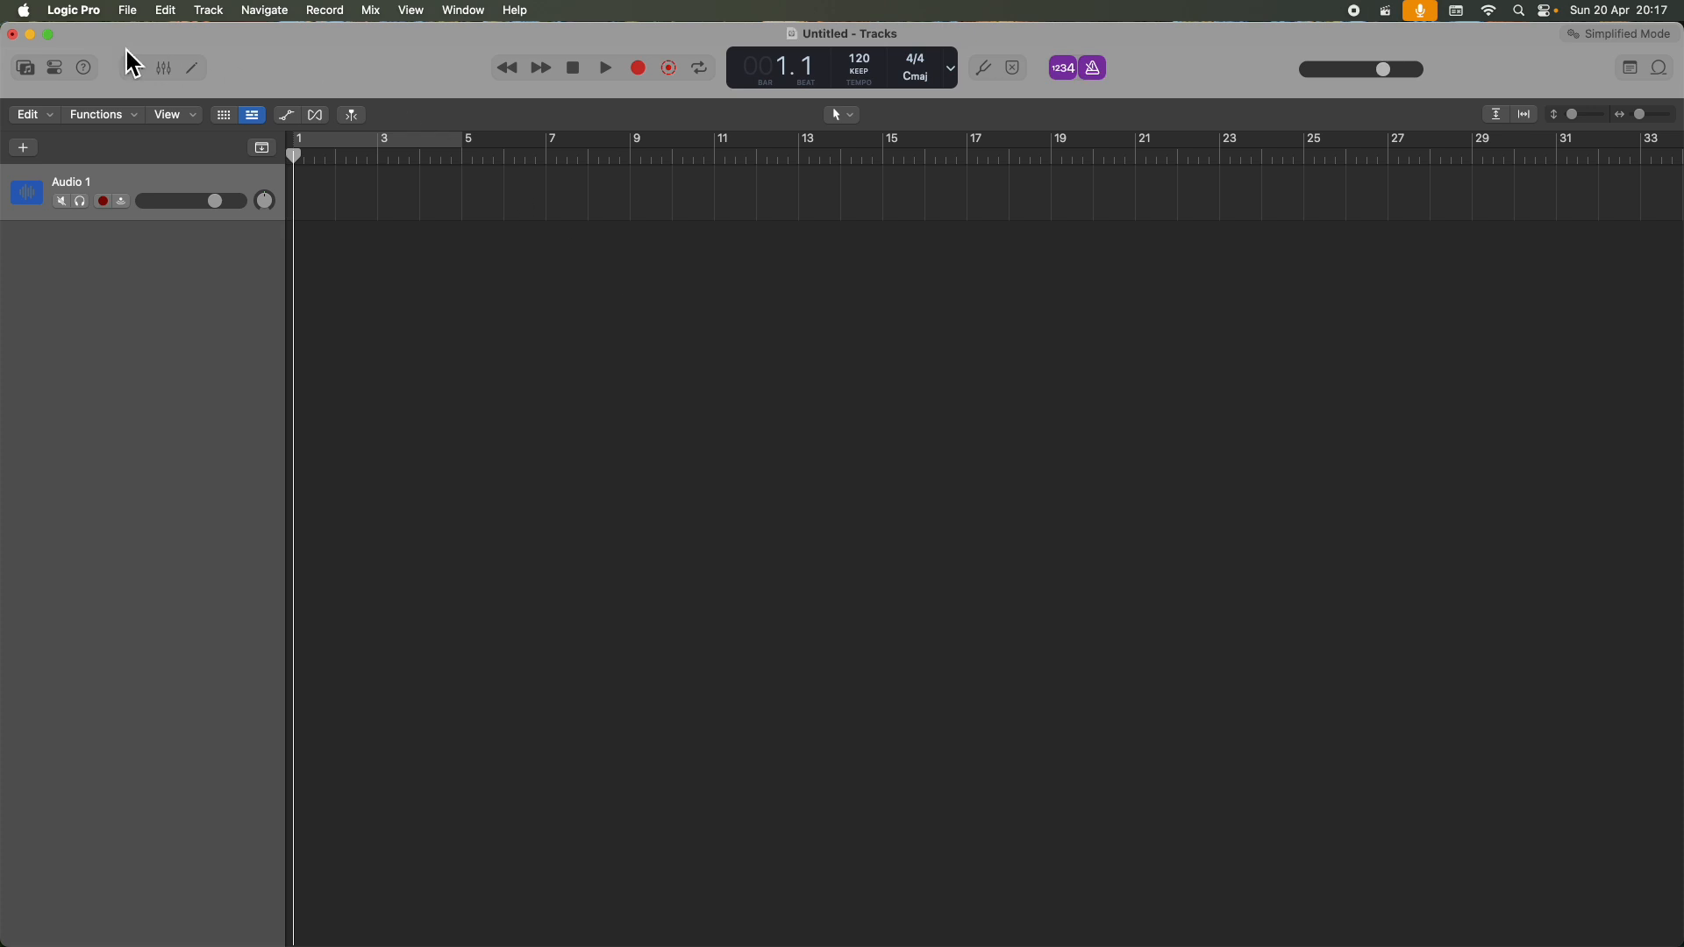
# Step: Shrink the project window to fit beside the StudioTools windows and enable Logic Pro's complete features
pyautogui.moveTo(9, 30); pyautogui.dragTo(796, 31)
pyautogui.moveTo(907, 37); pyautogui.dragTo(99, 44)
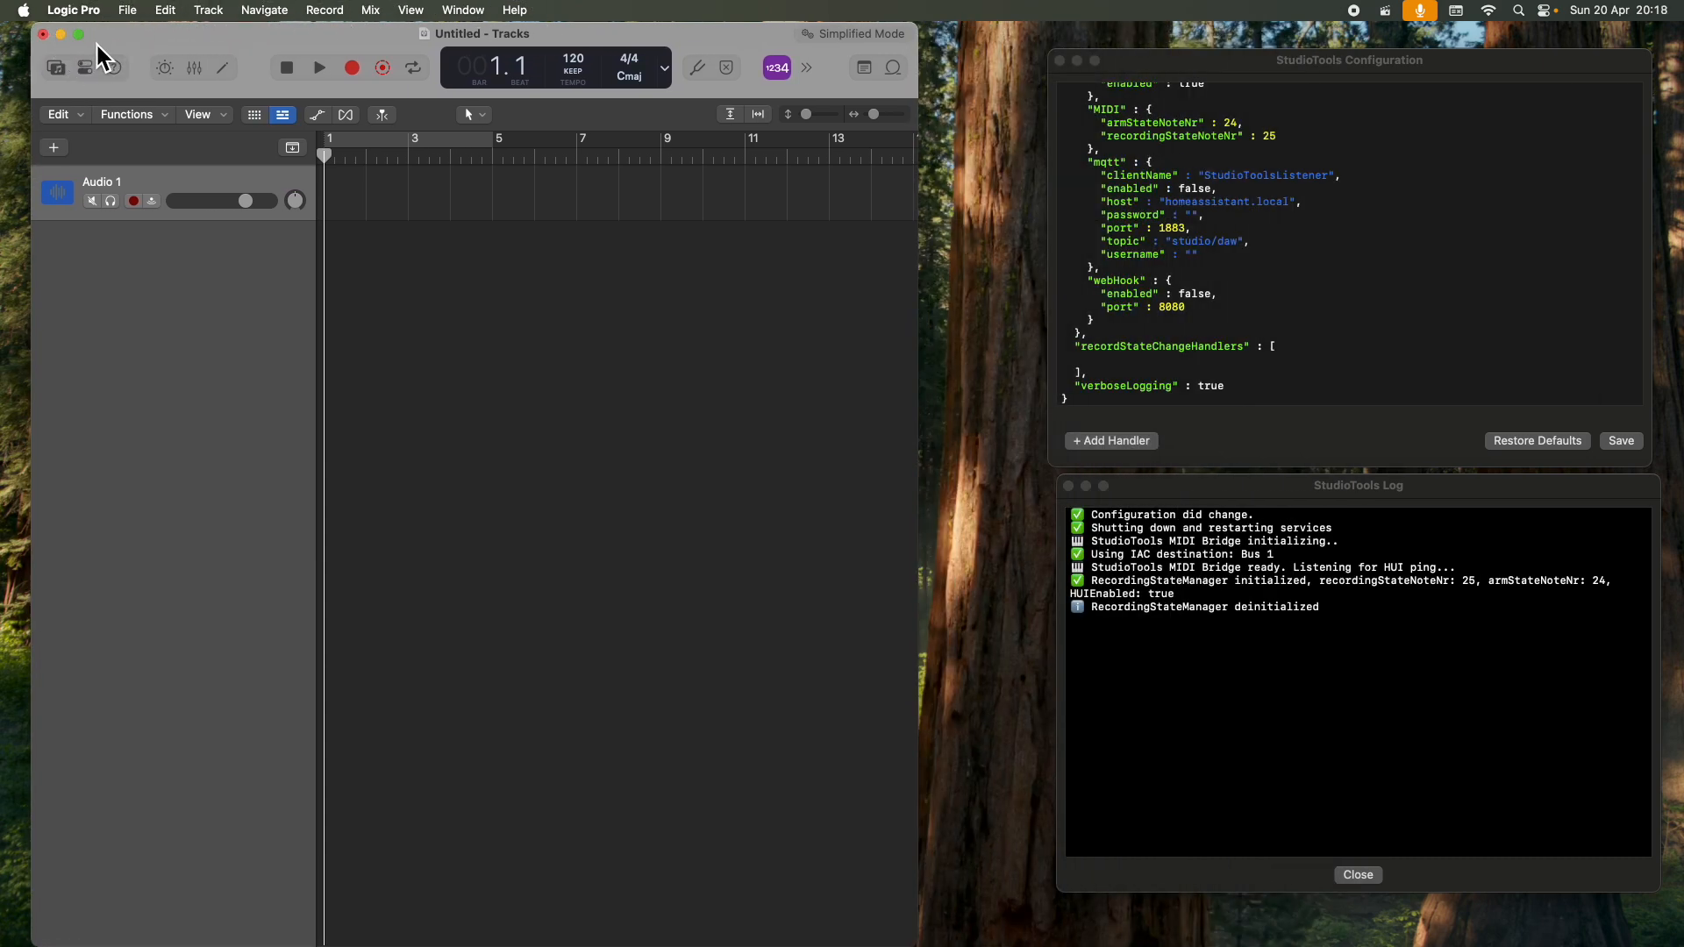
pyautogui.click(863, 34)
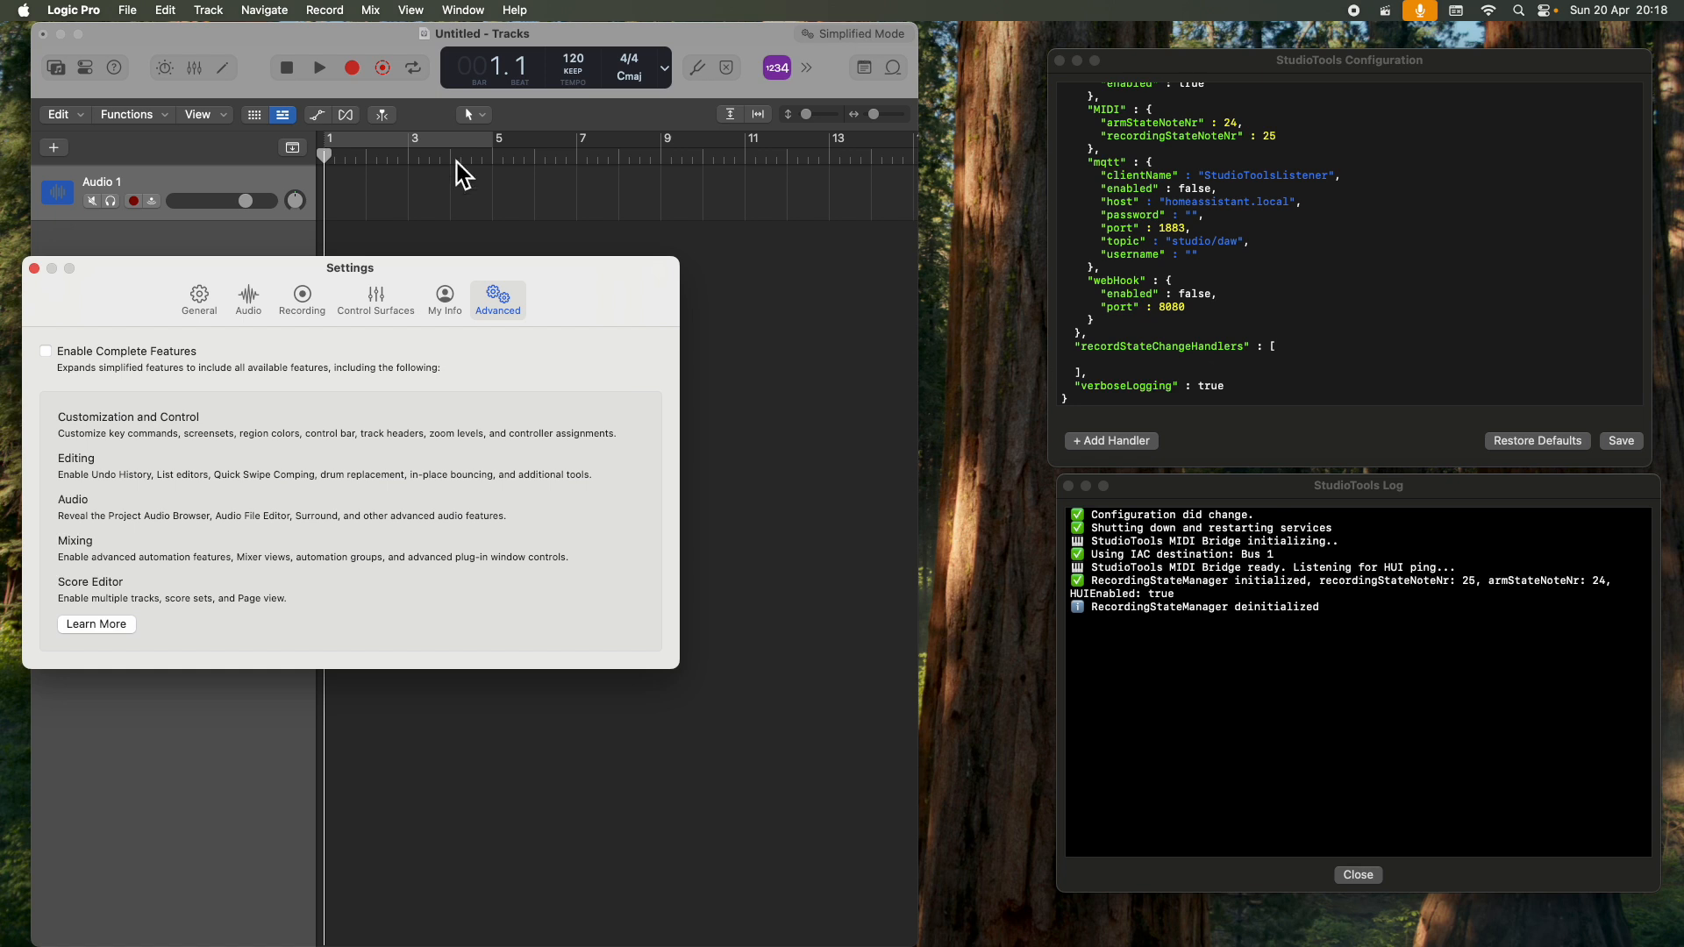
pyautogui.click(109, 350)
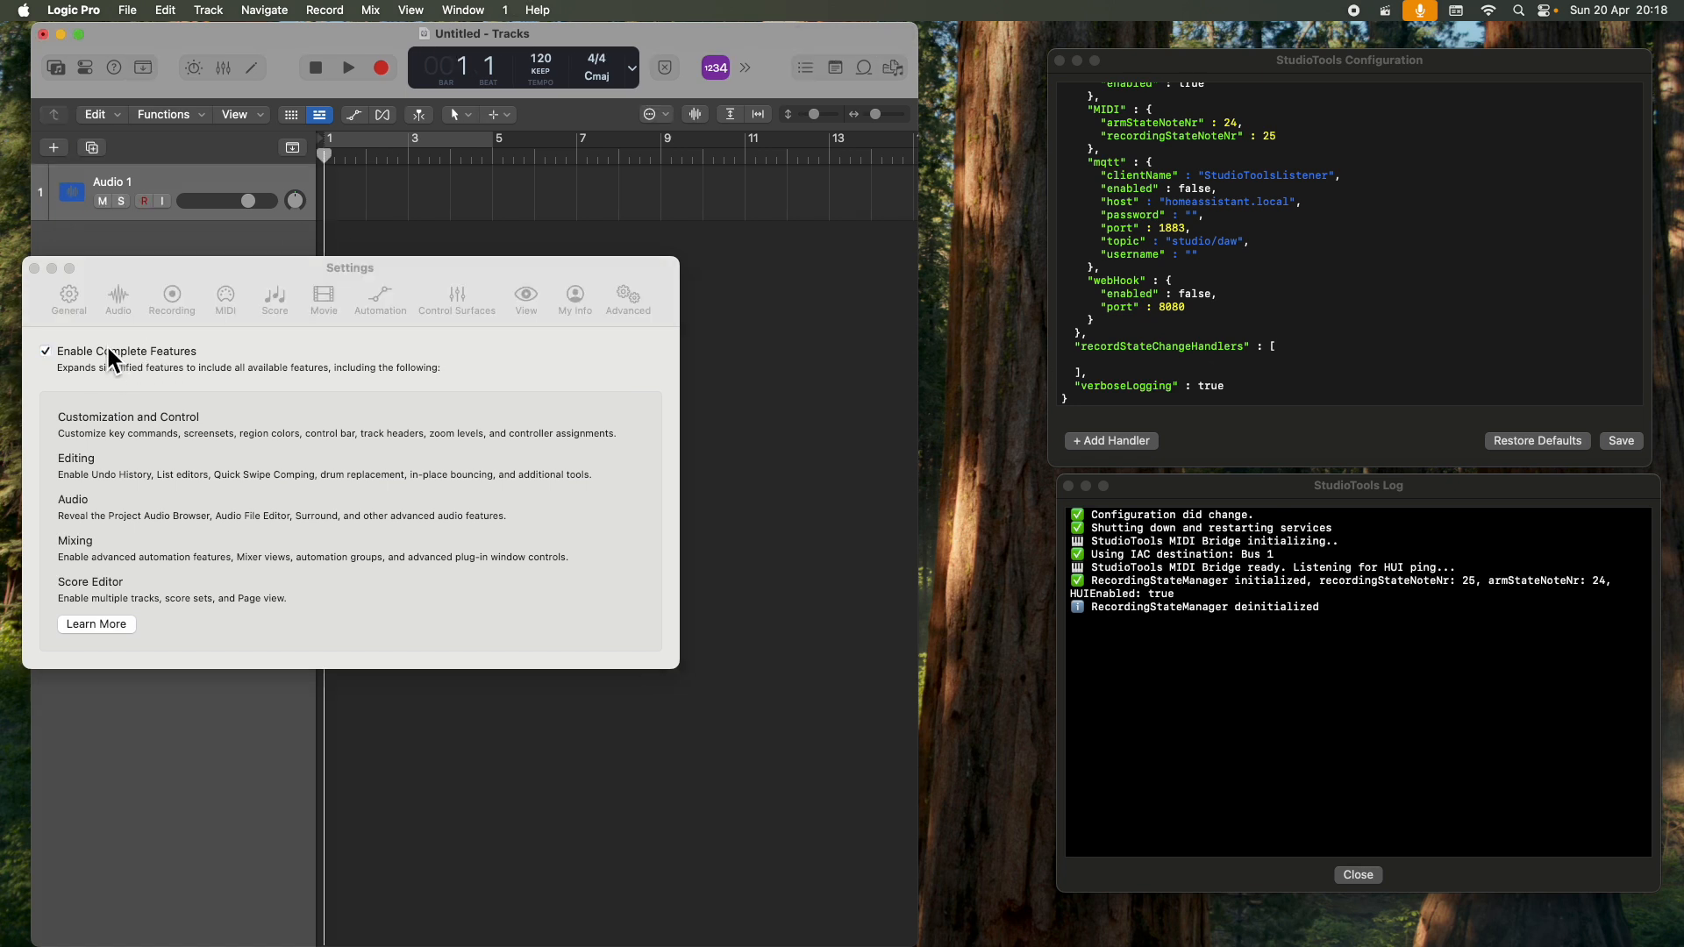
pyautogui.click(36, 267)
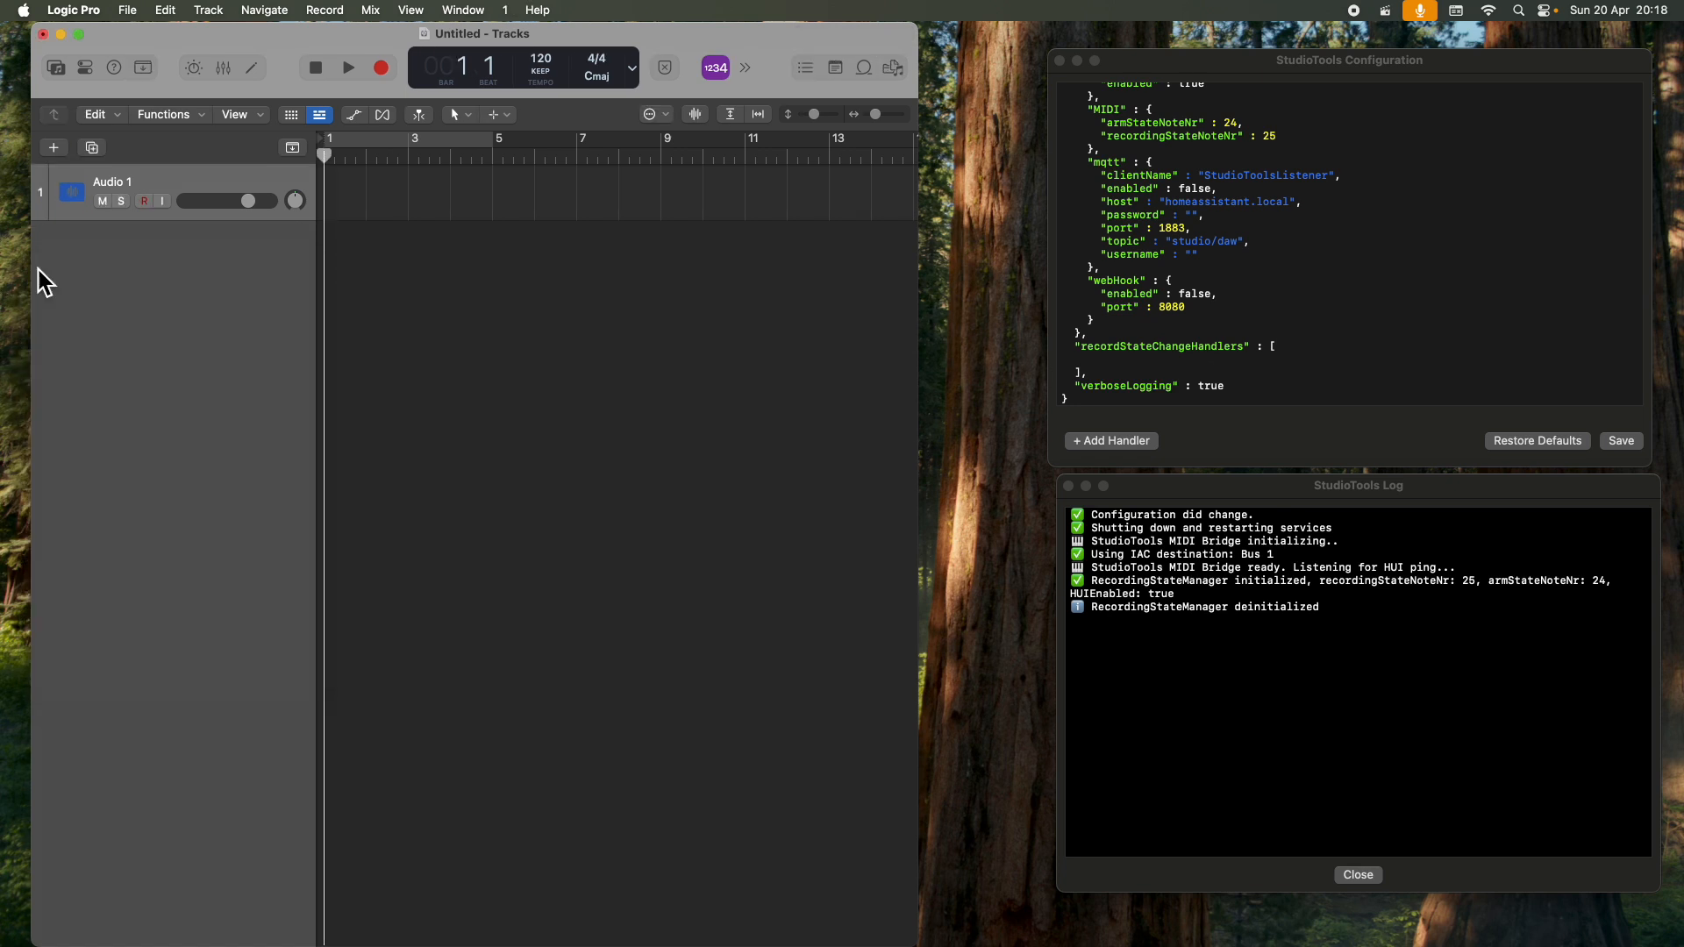
# Step: Install the Recording Light model as a new device in the Control Surface Setup
pyautogui.click(127, 17)
pyautogui.moveTo(75, 13)
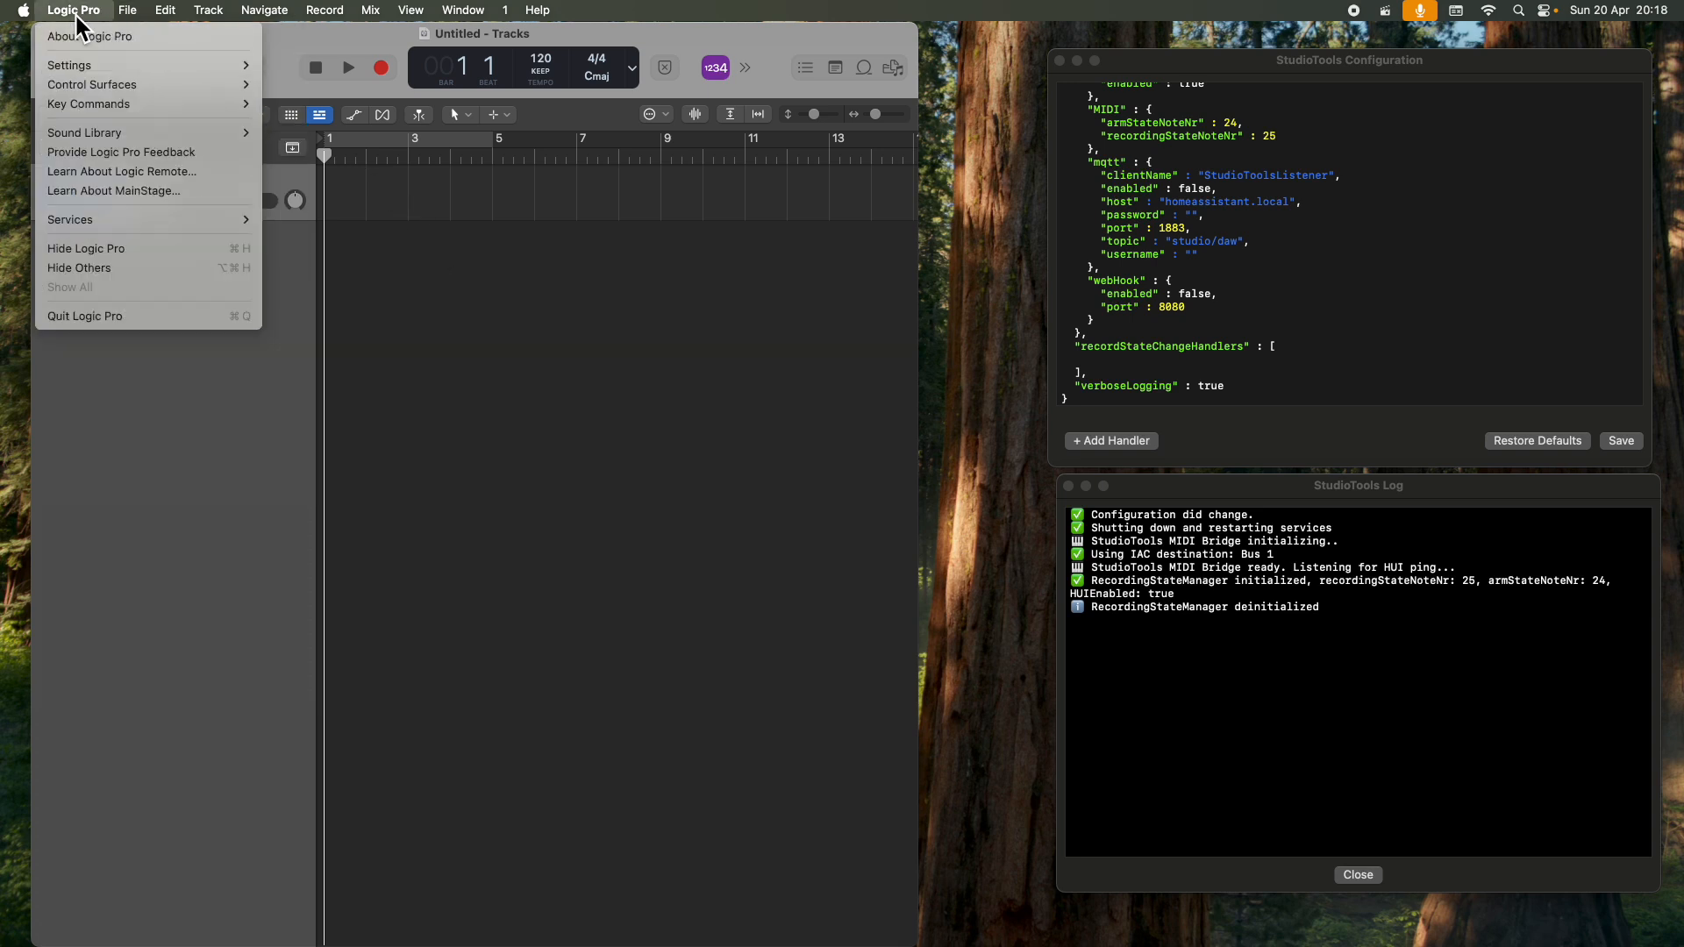
pyautogui.moveTo(82, 86)
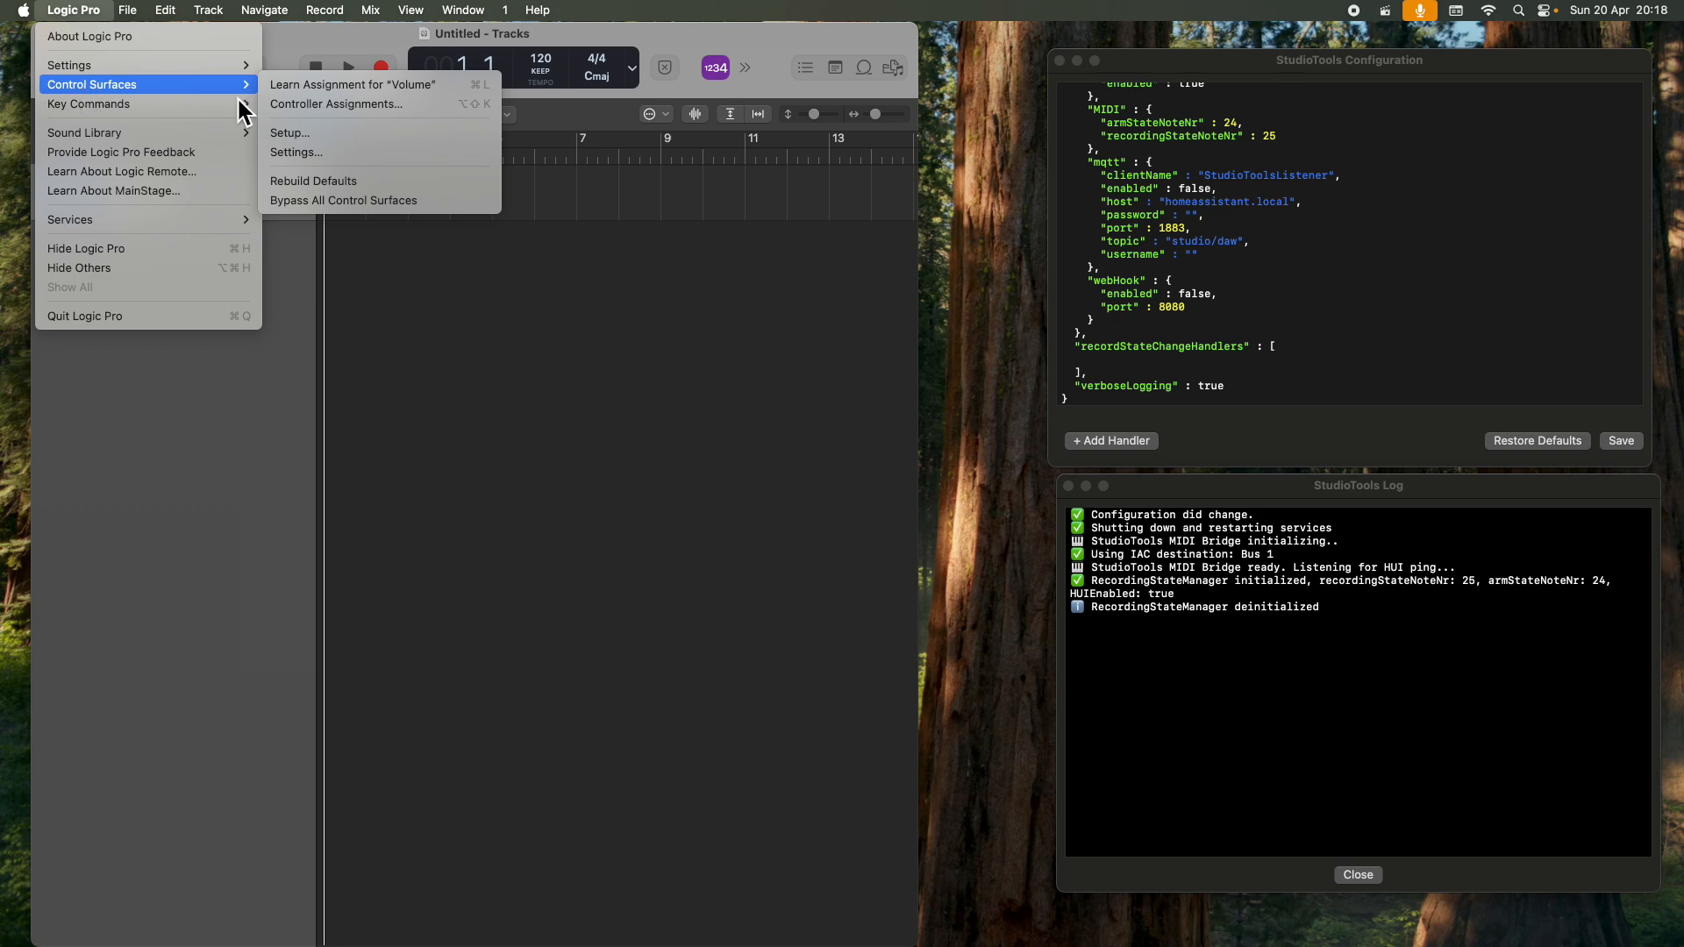
pyautogui.click(343, 136)
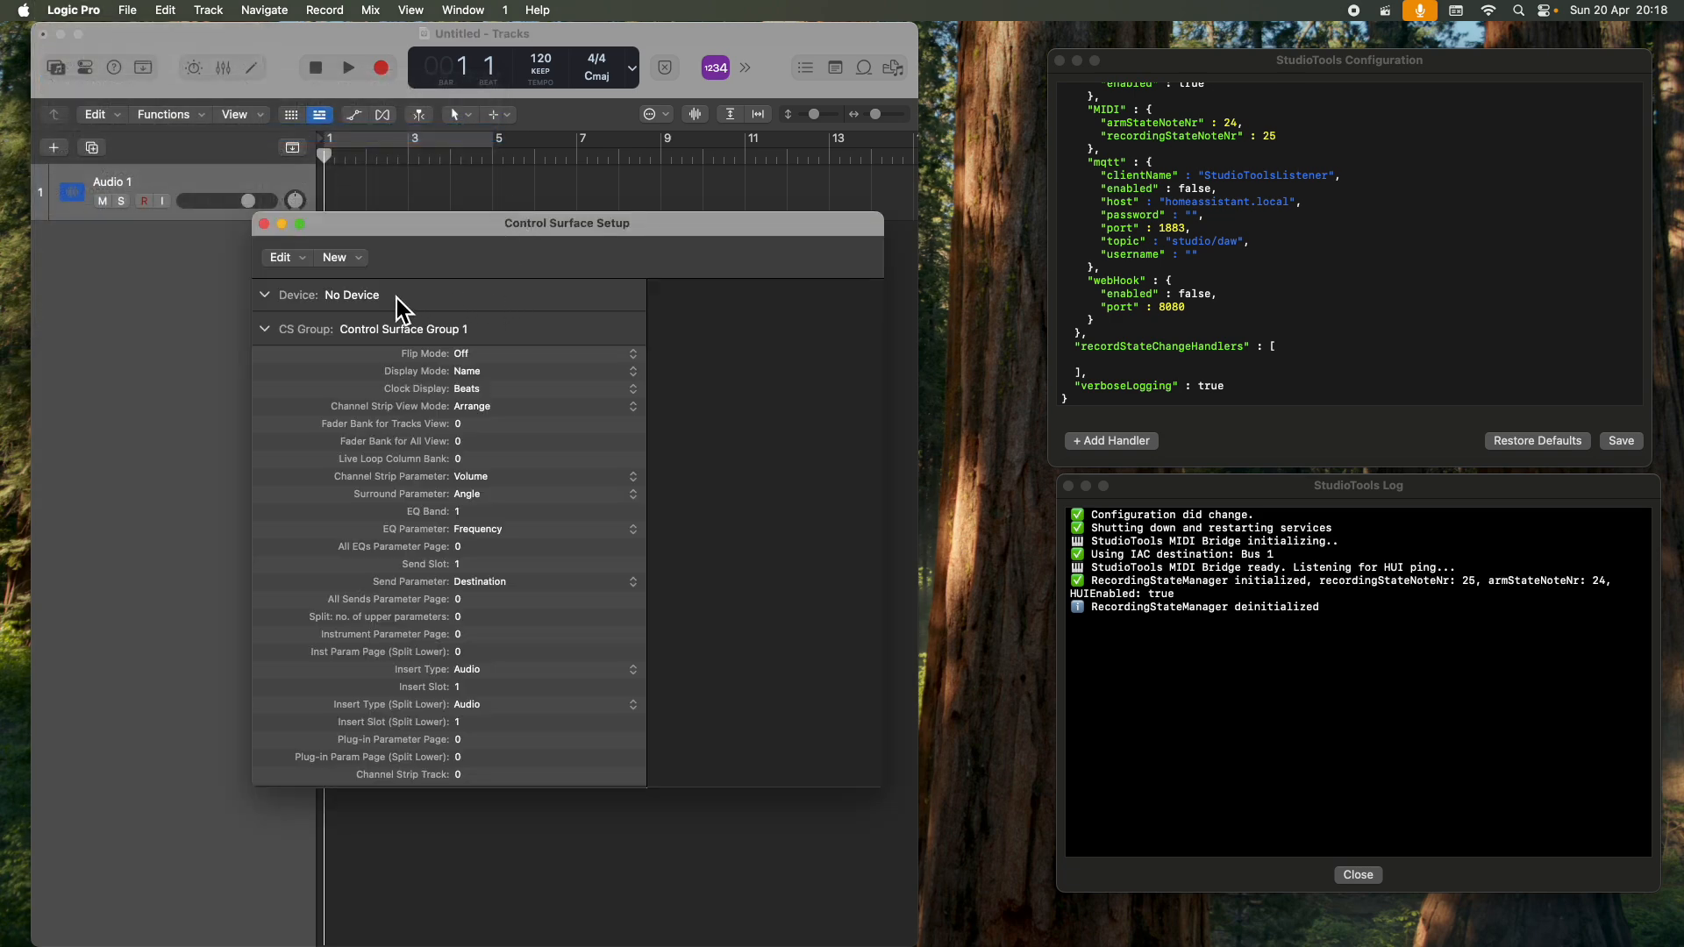
pyautogui.click(350, 261)
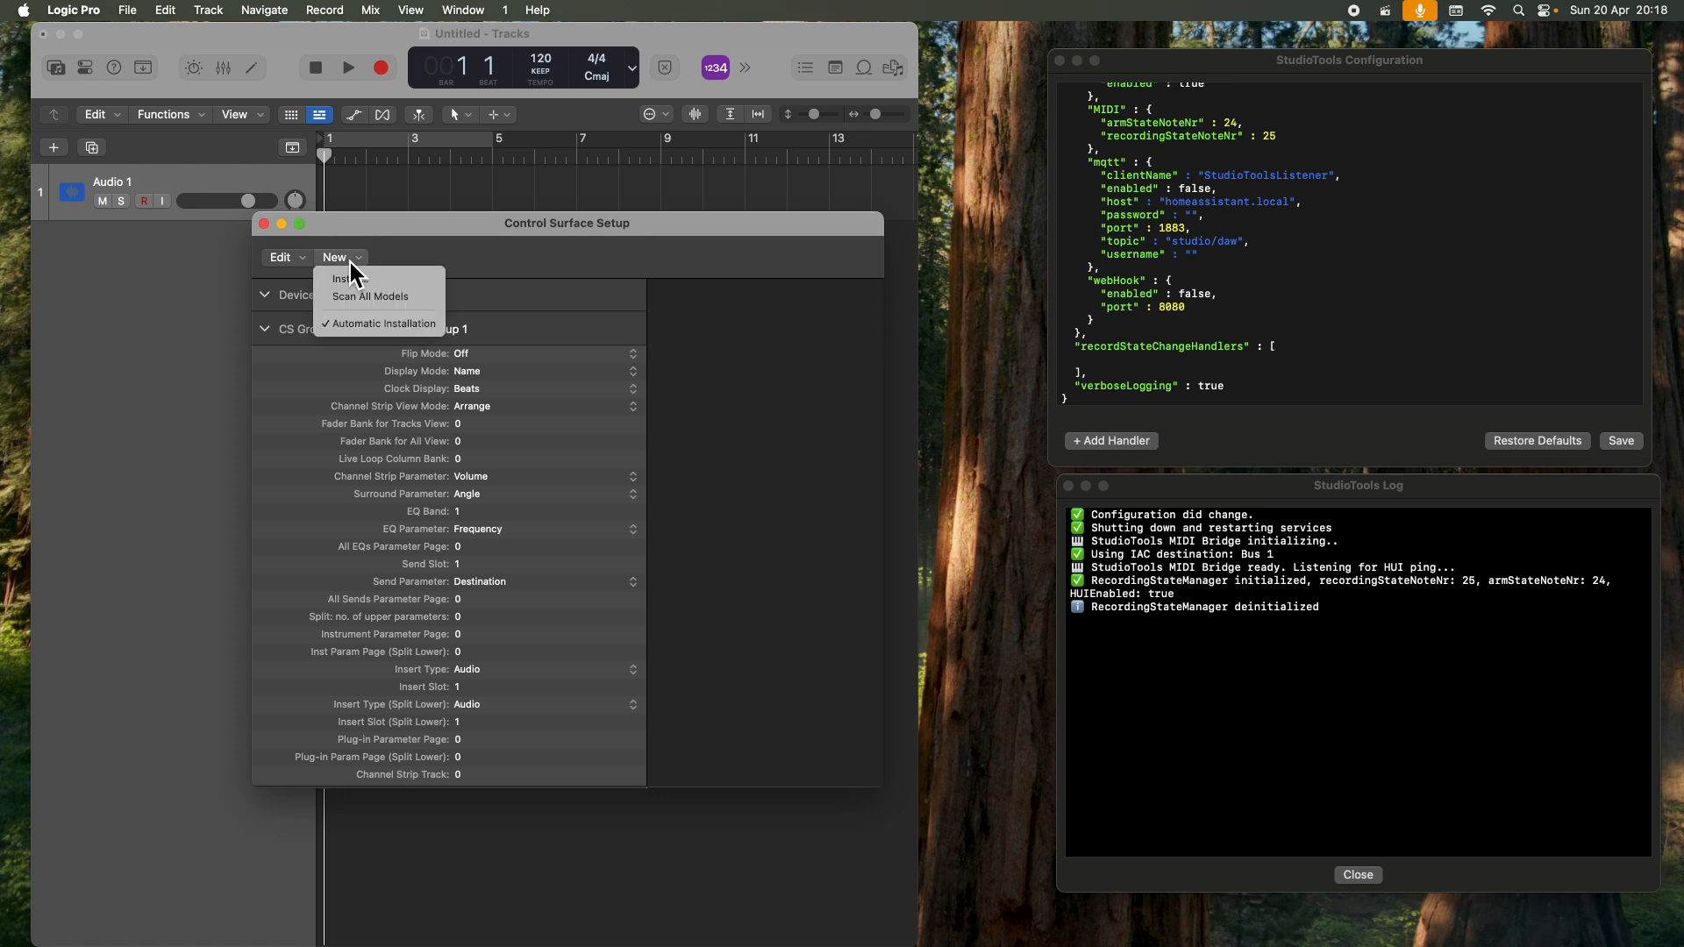
pyautogui.click(354, 284)
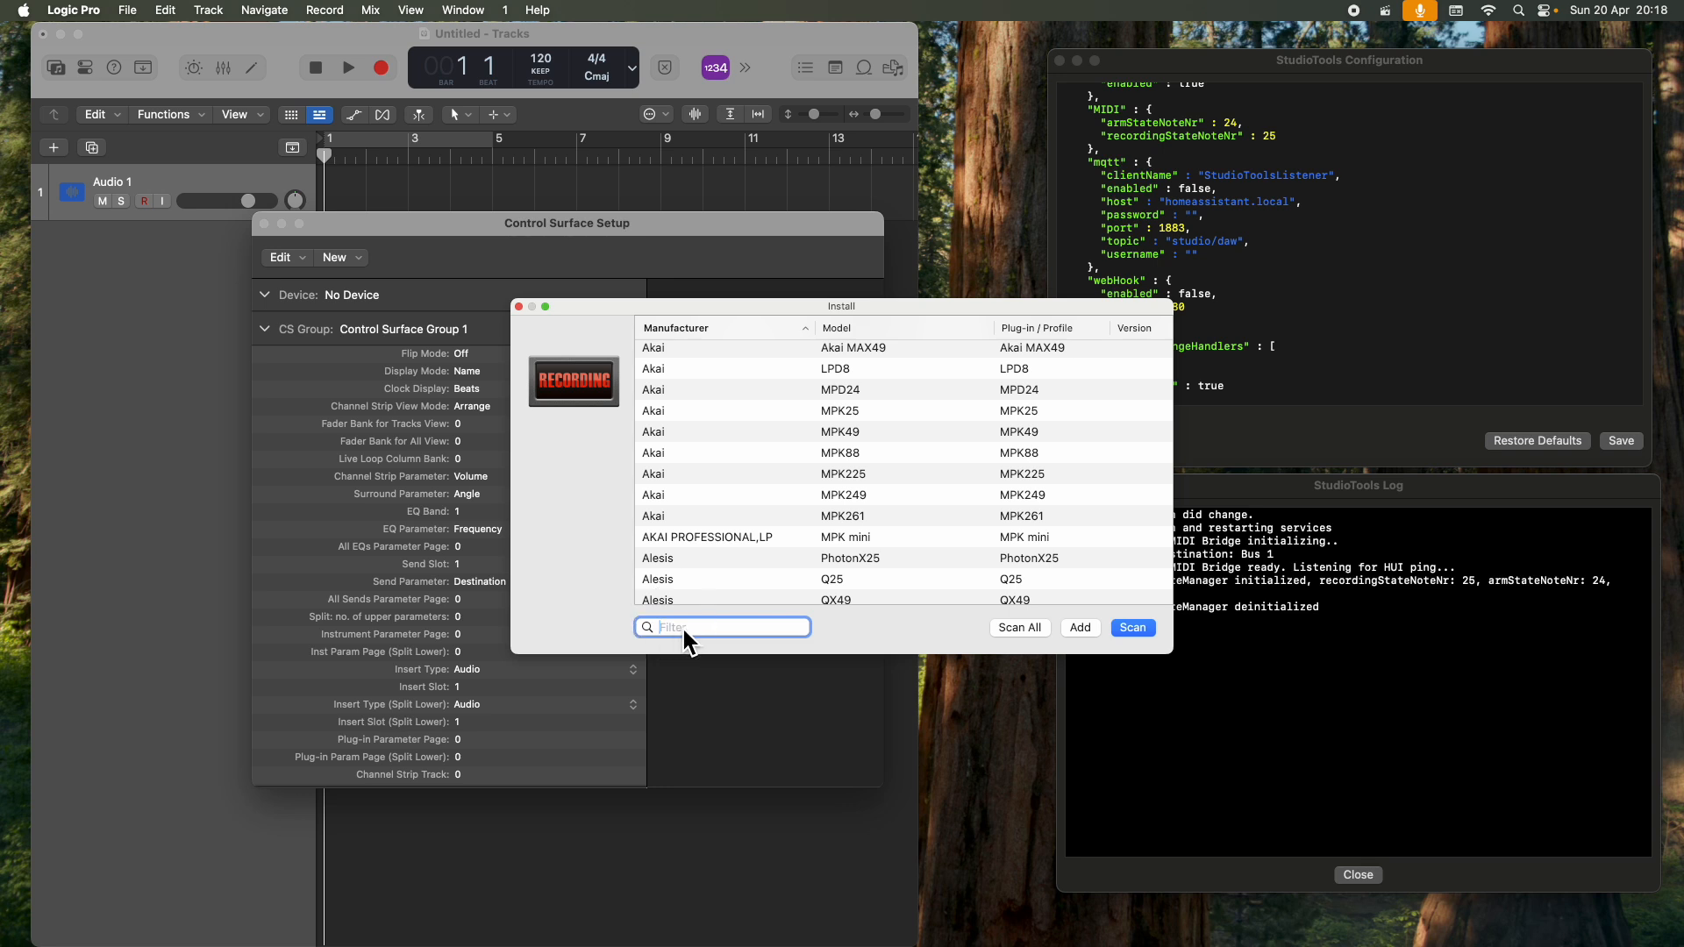
pyautogui.write('reco')
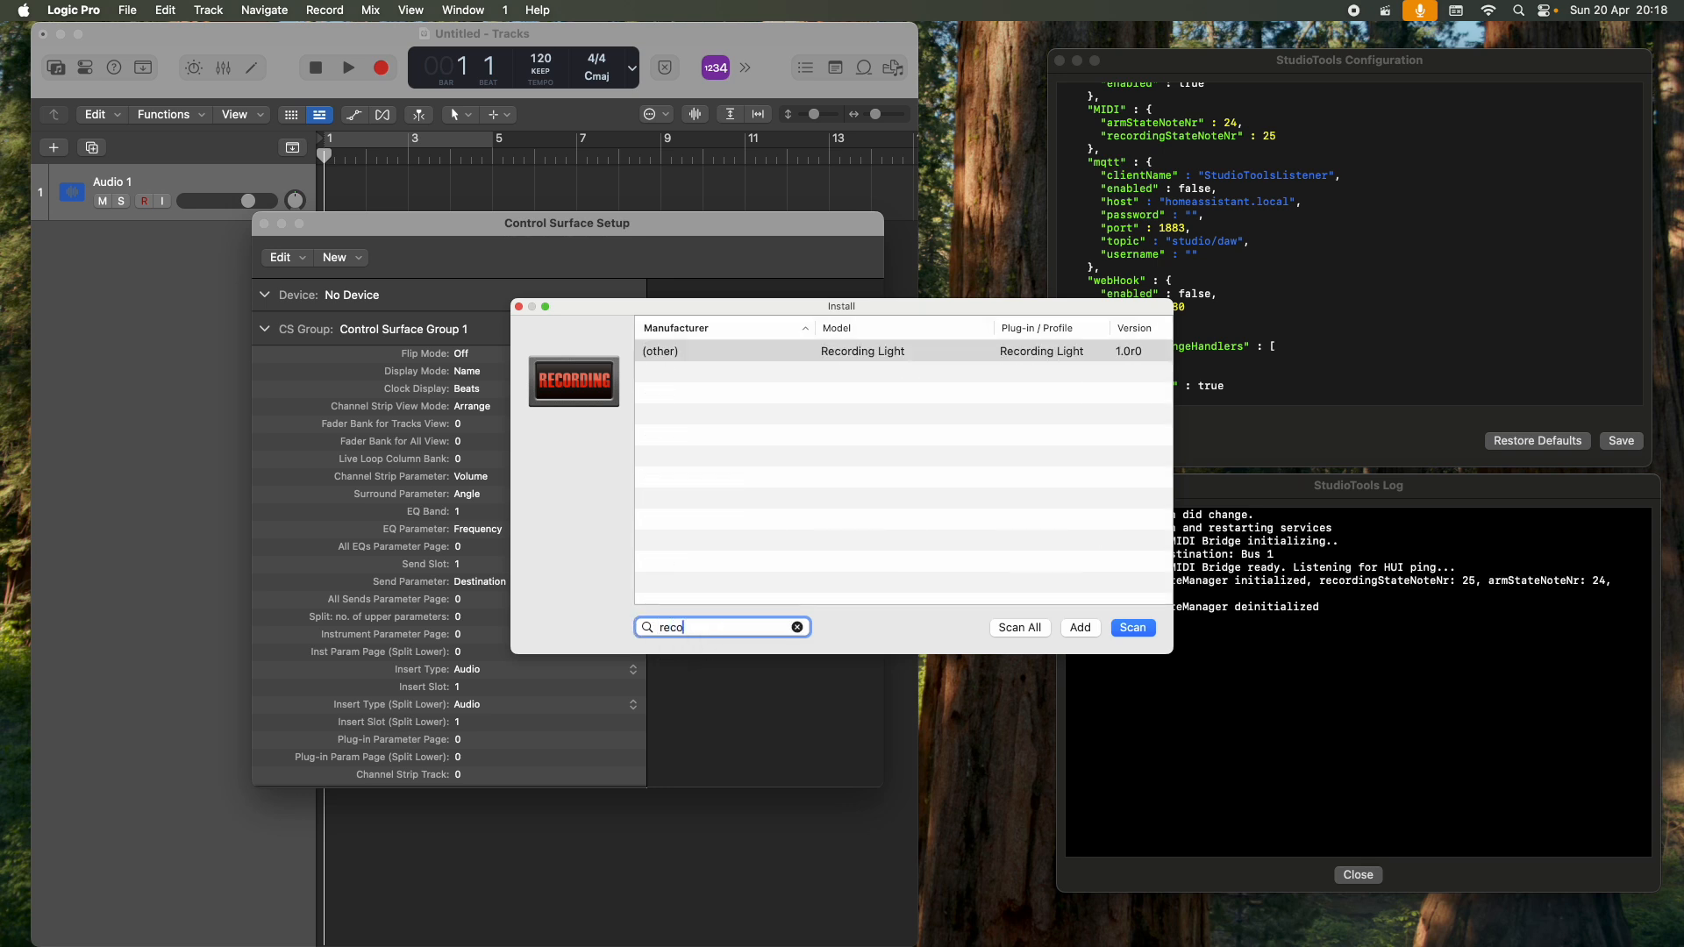
pyautogui.click(816, 355)
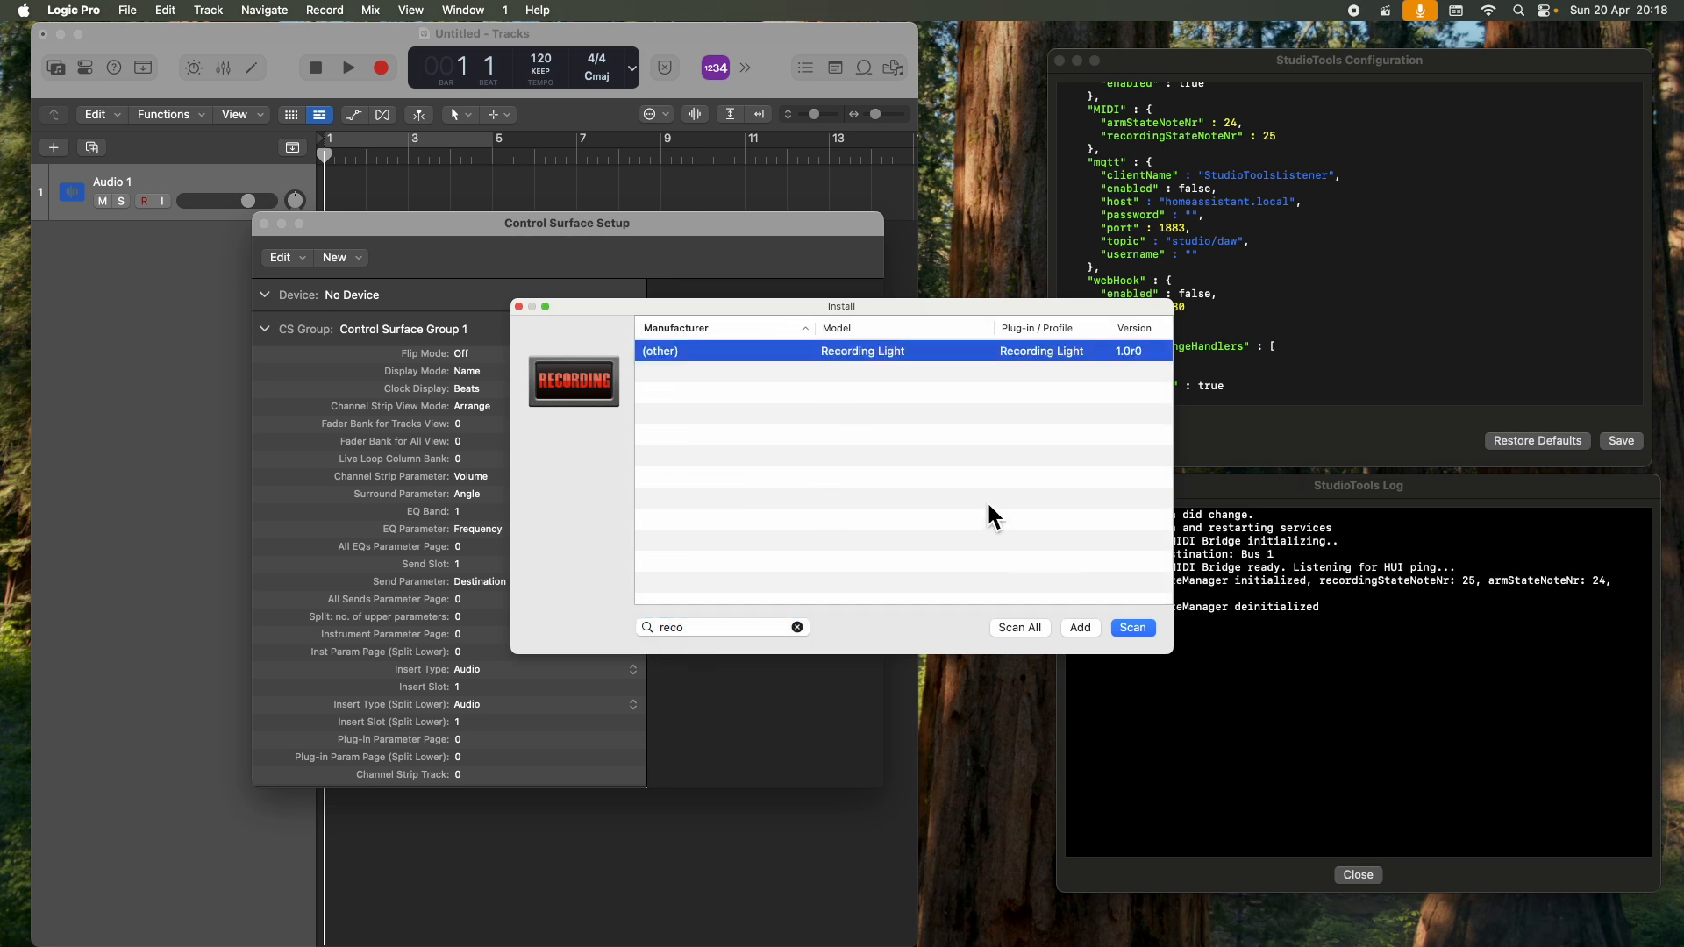
pyautogui.click(1080, 628)
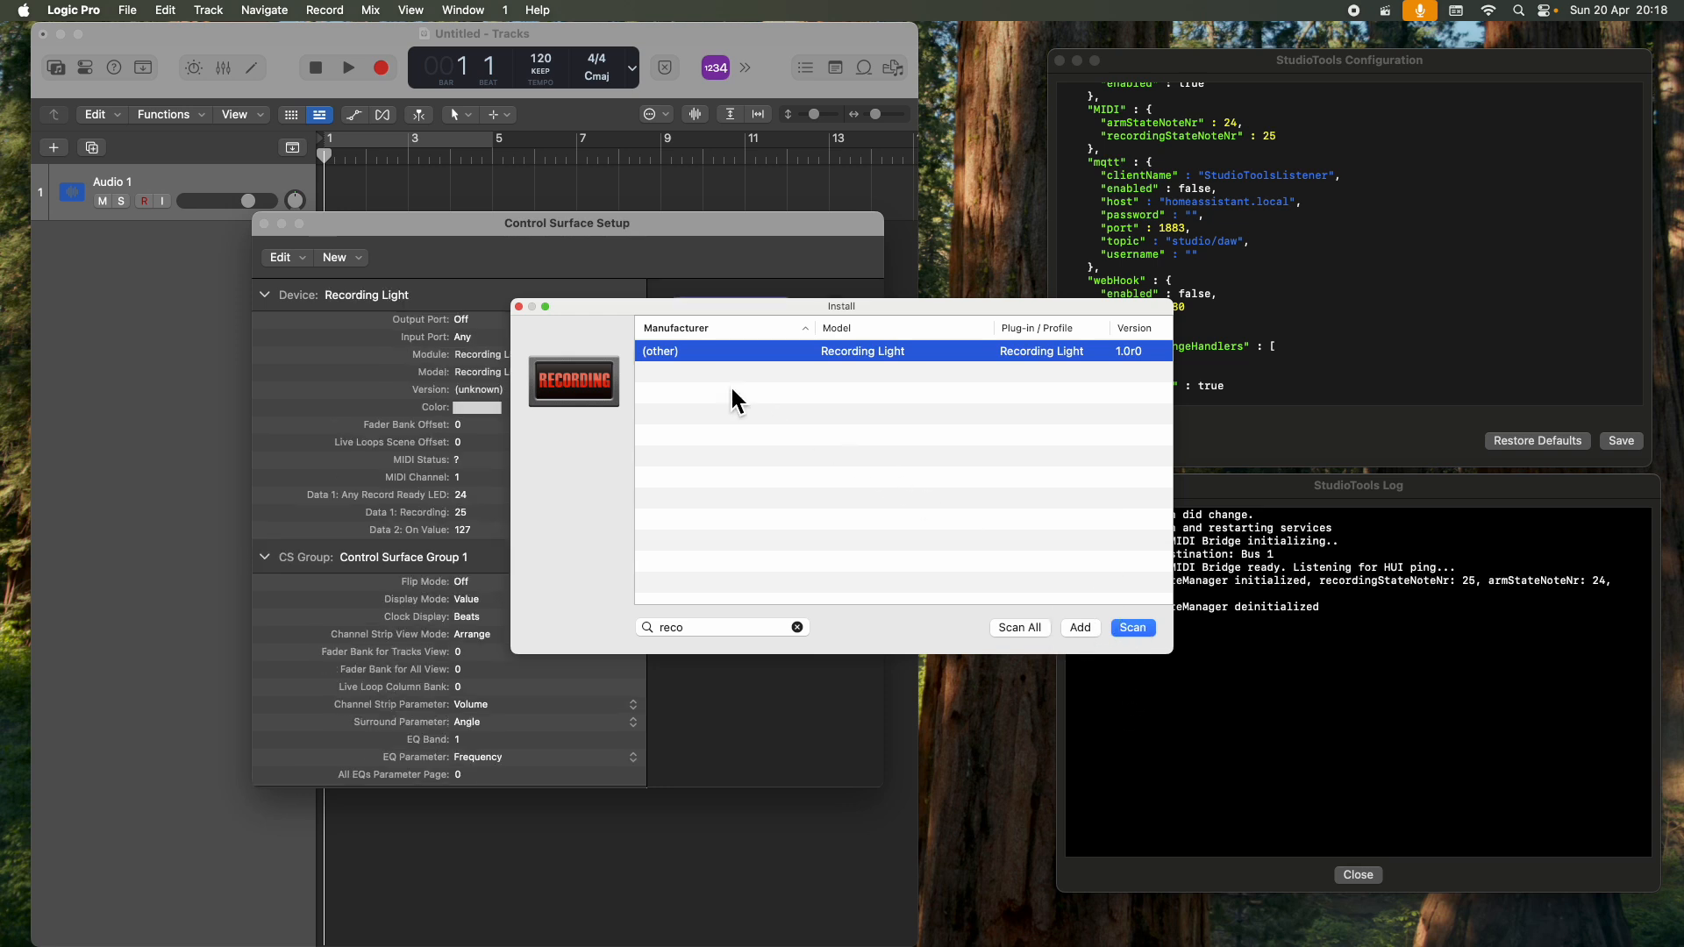
pyautogui.click(519, 306)
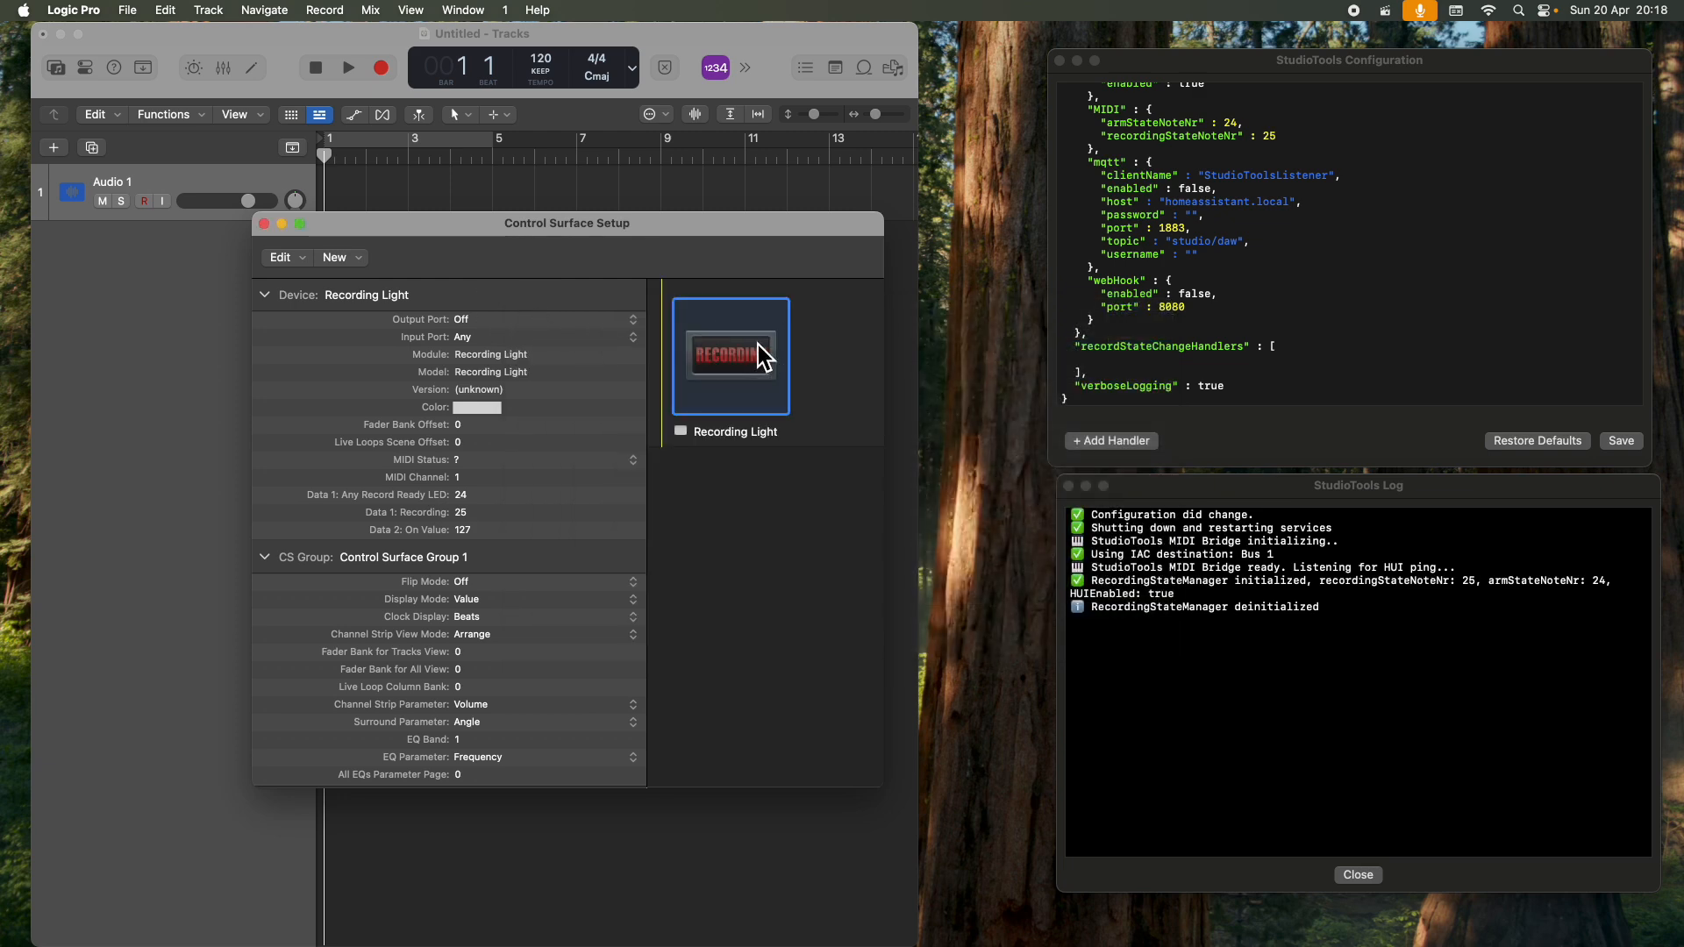
# Step: Set the Recording Light's output port to StudioTools MIDI Bridge and close the control surface setup
pyautogui.click(486, 327)
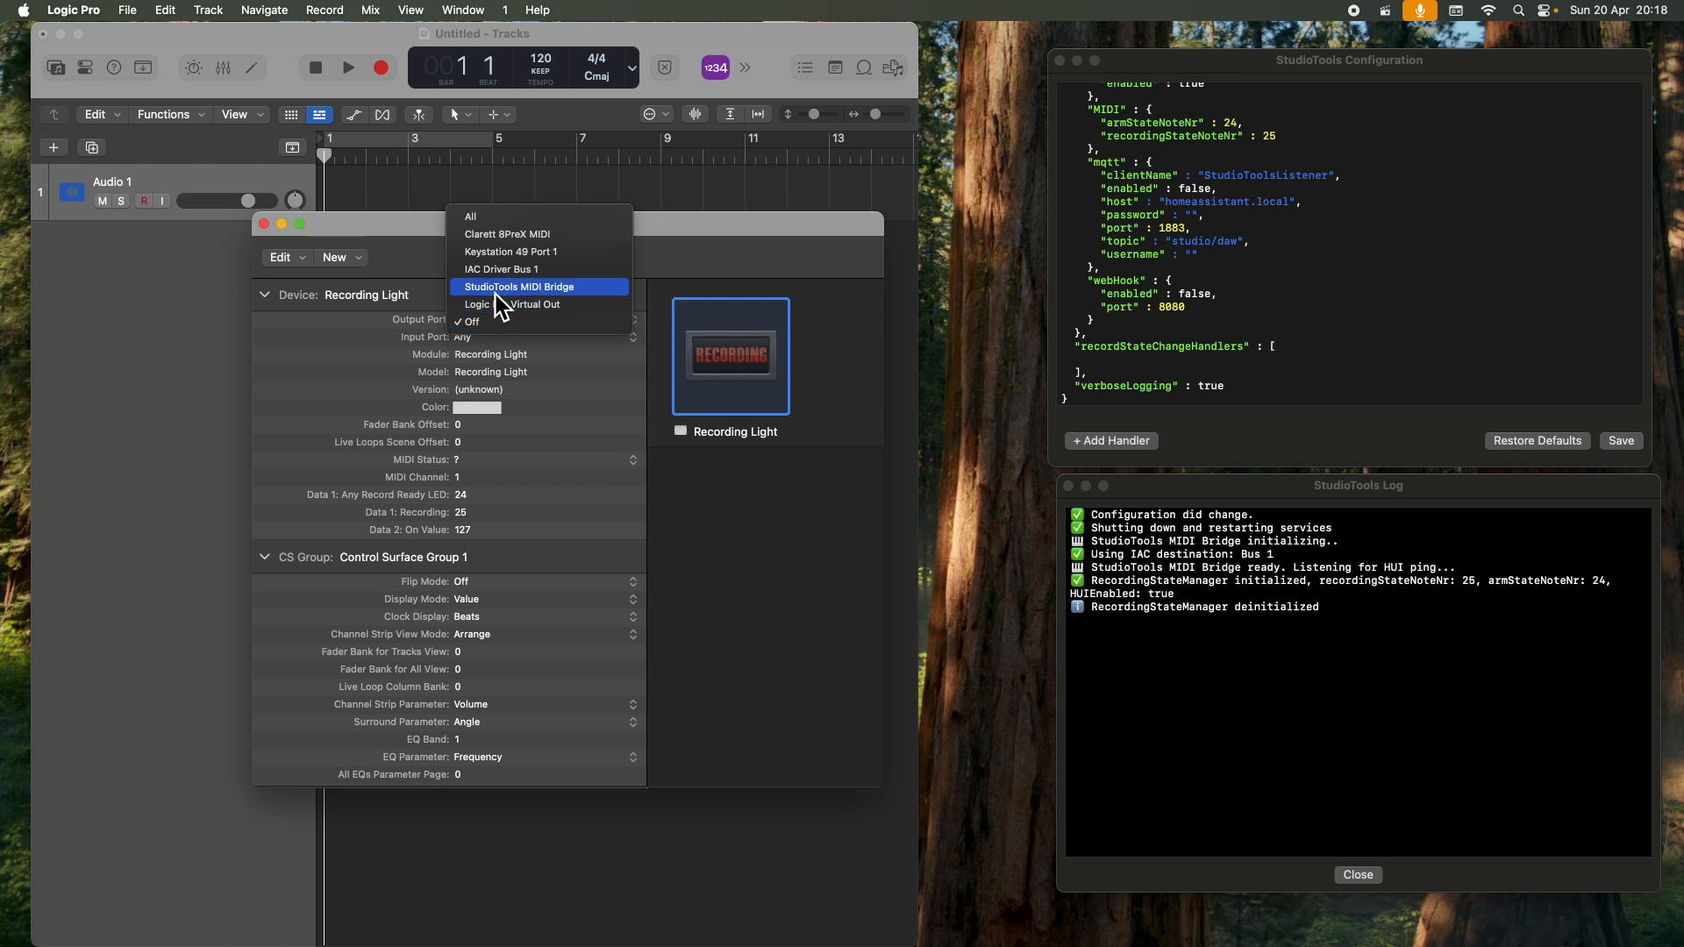
pyautogui.click(497, 293)
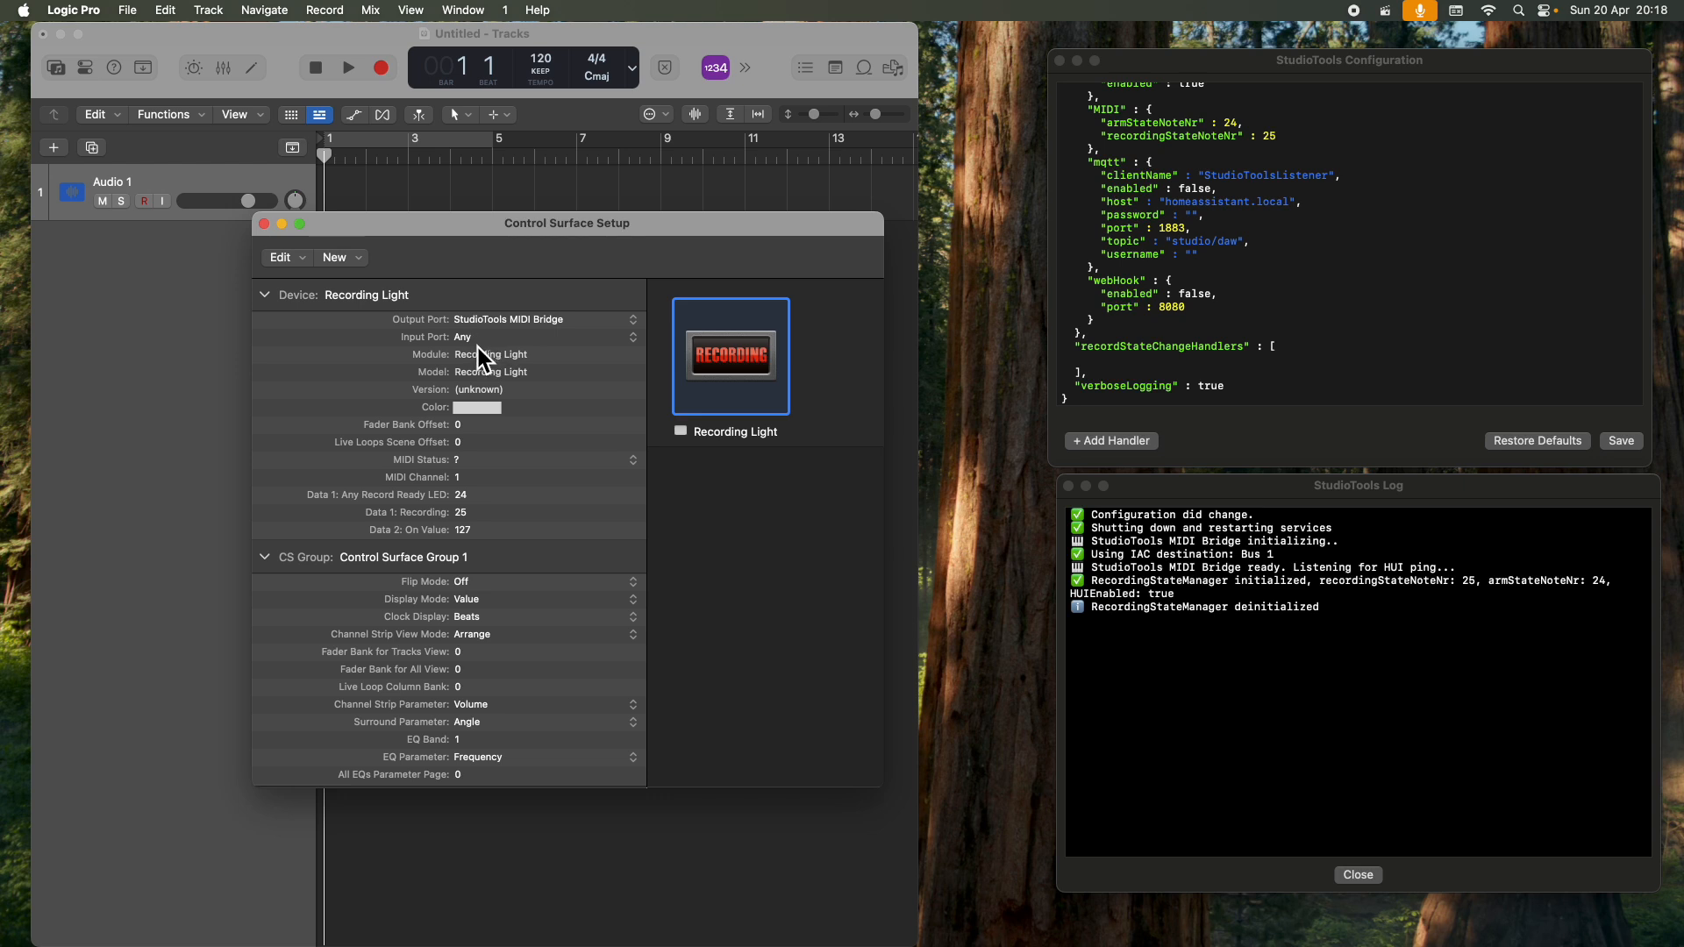
pyautogui.moveTo(324, 231); pyautogui.dragTo(307, 218)
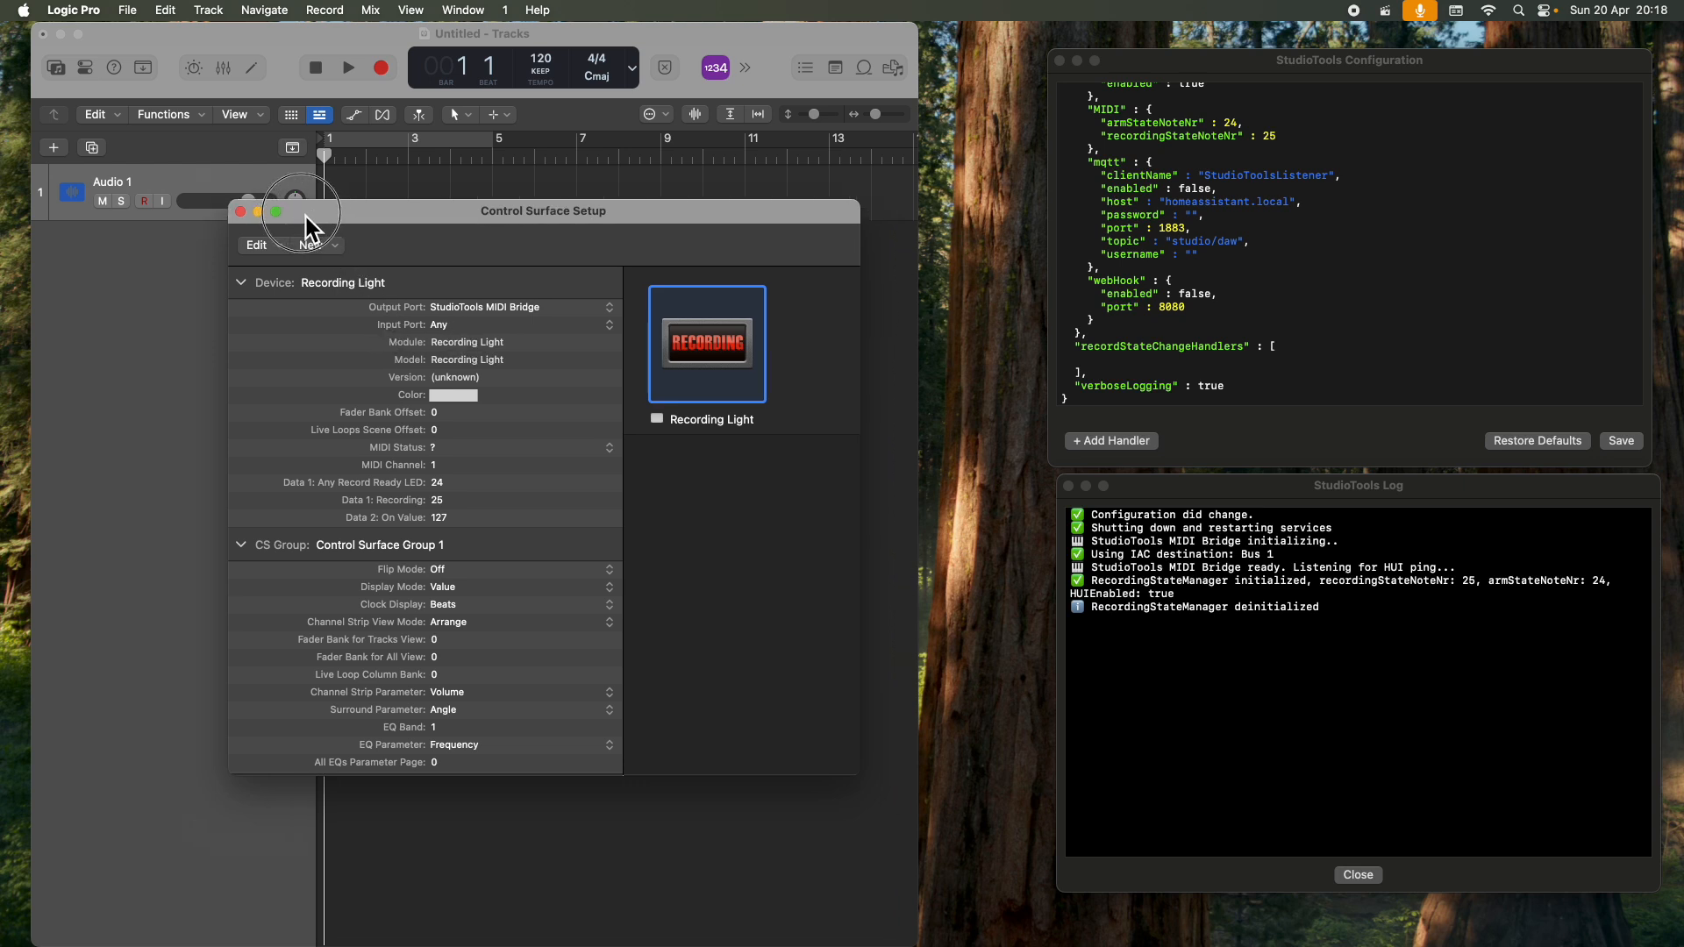
pyautogui.click(245, 218)
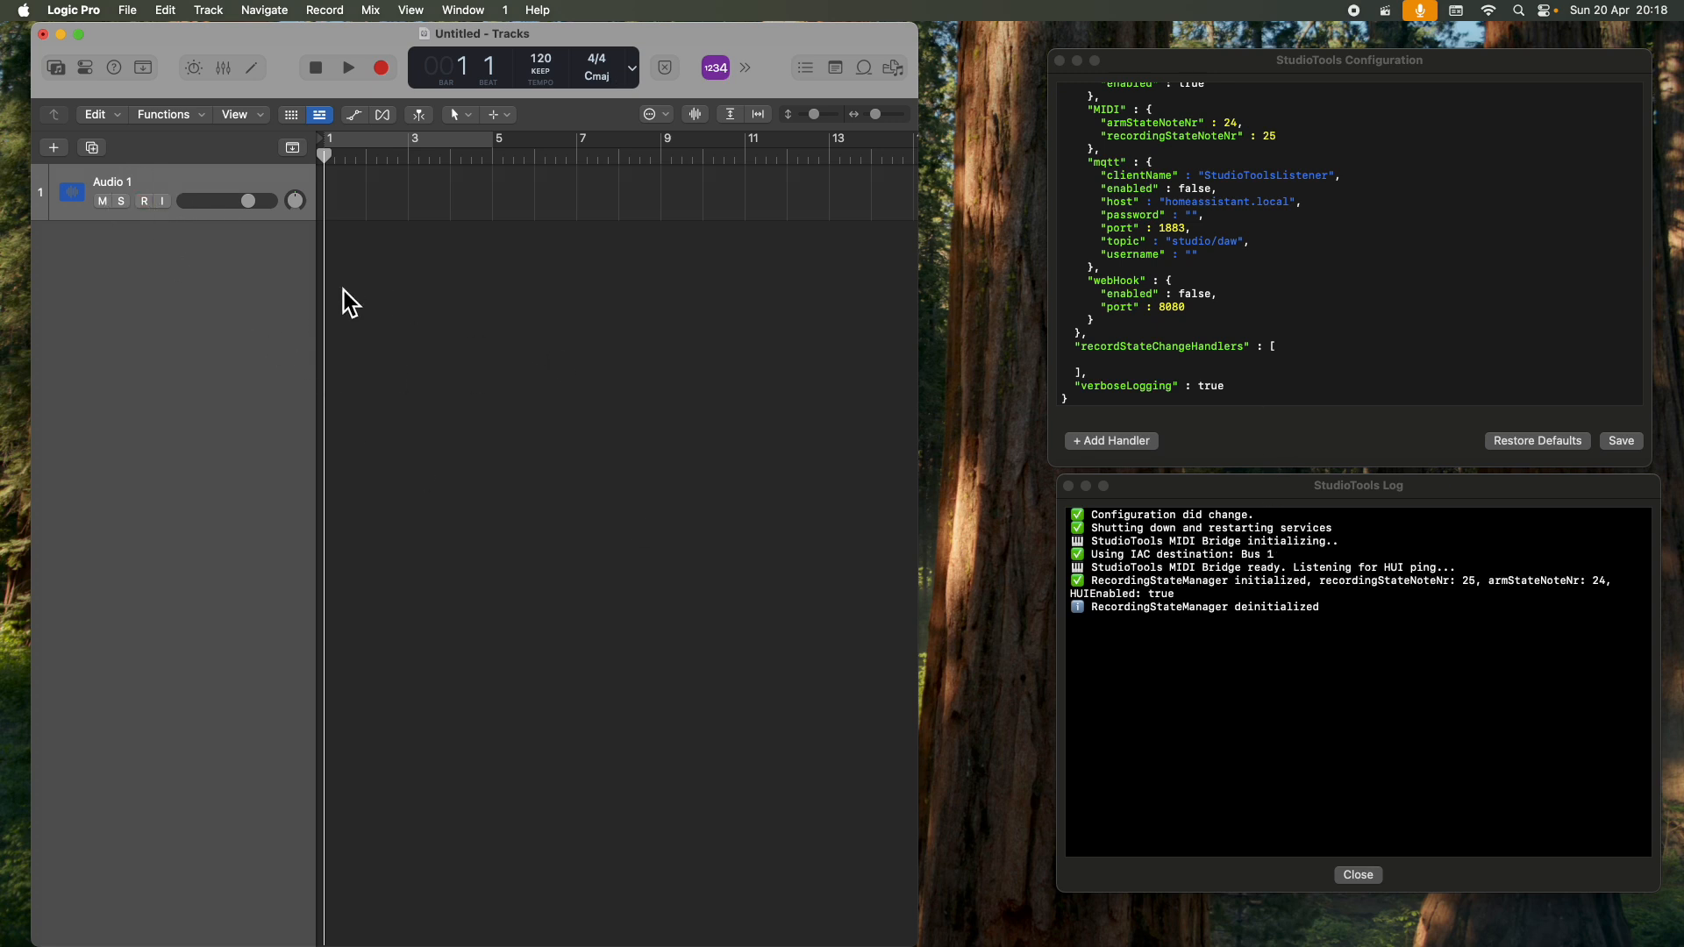
# Step: Record a take of about two bars on the Audio 1 track, highlighting the newest StudioTools log entry during recording and after stopping
pyautogui.click(381, 68)
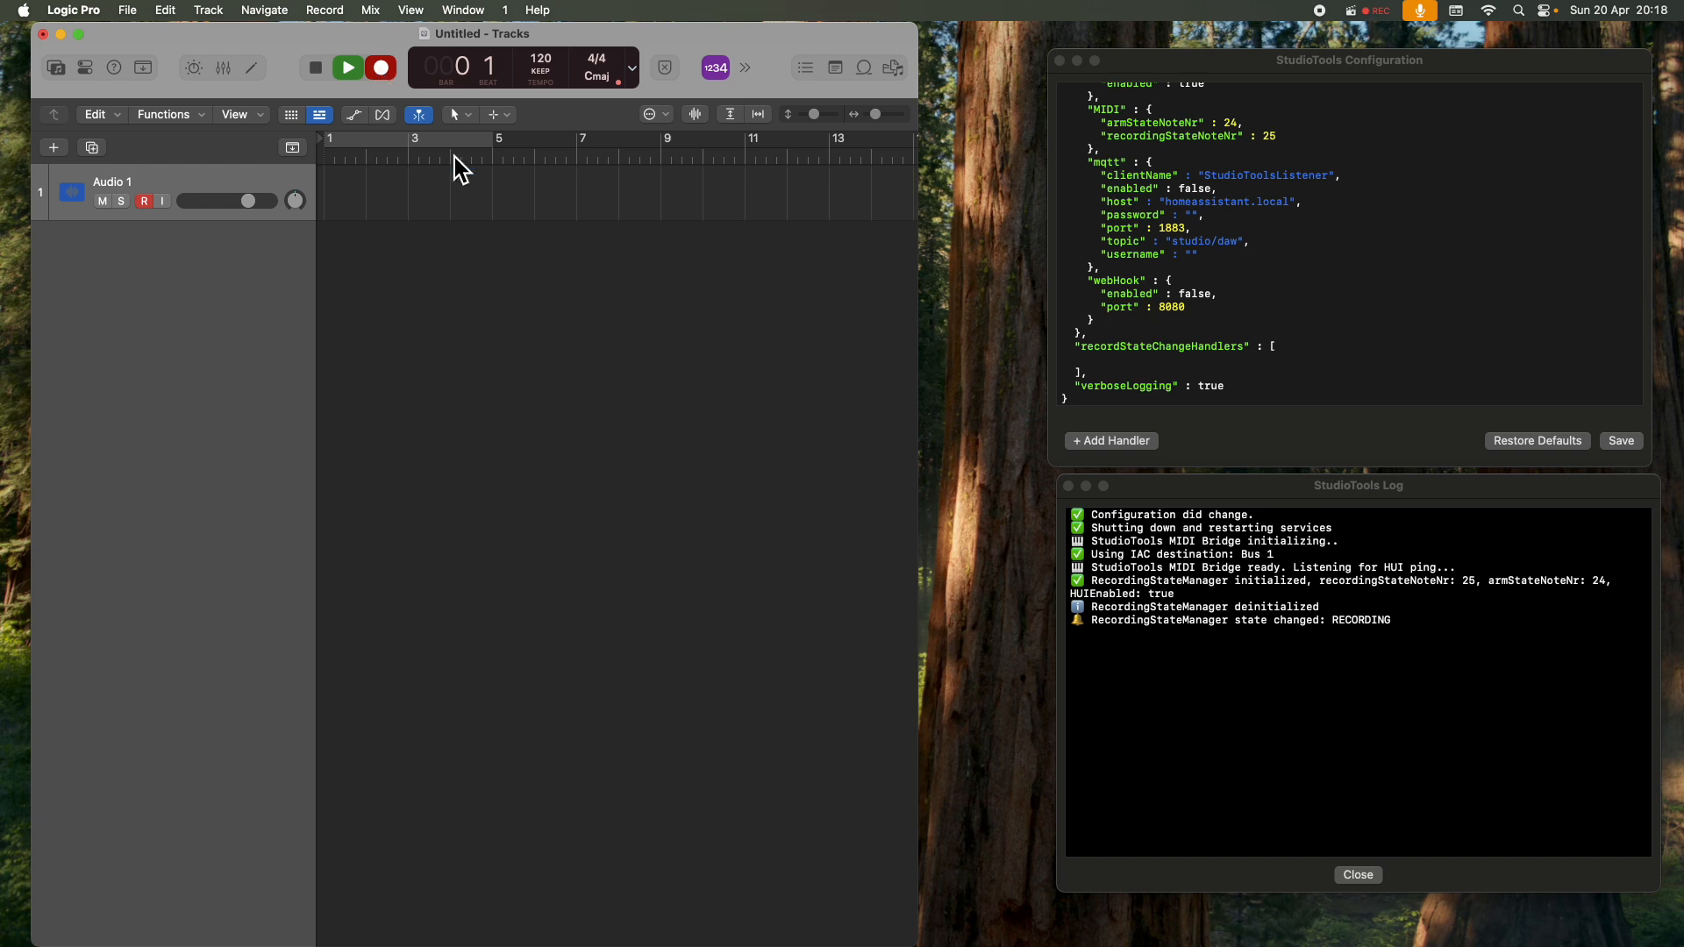
pyautogui.click(1202, 624)
pyautogui.moveTo(1398, 621); pyautogui.dragTo(1073, 624)
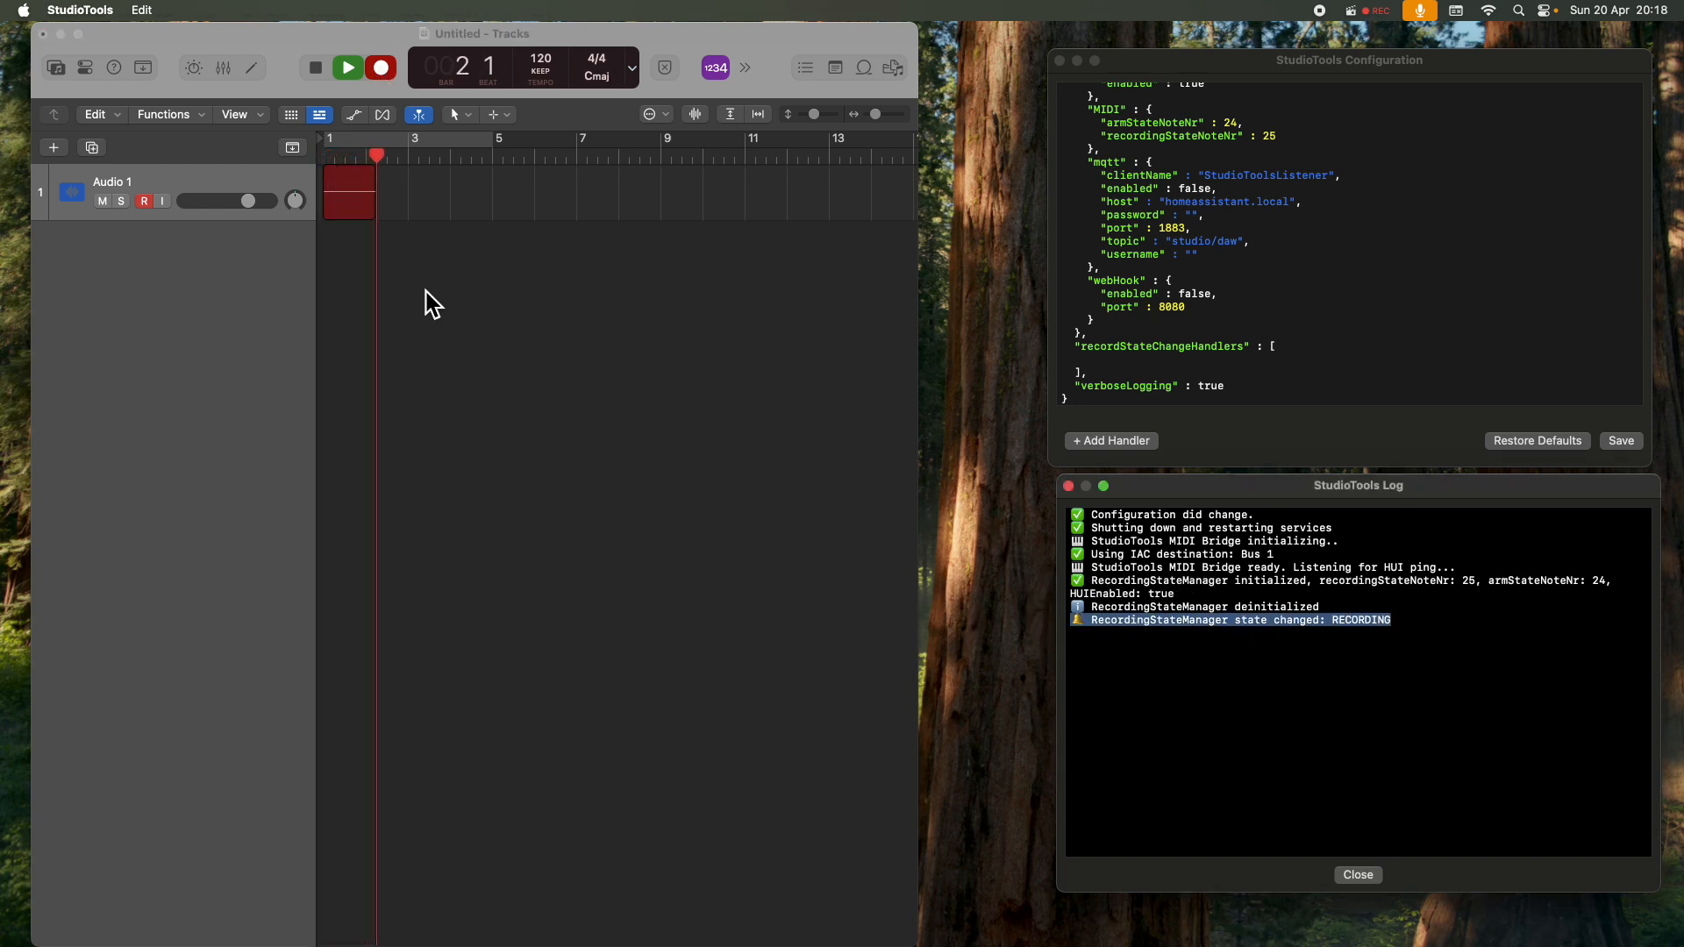
pyautogui.click(315, 69)
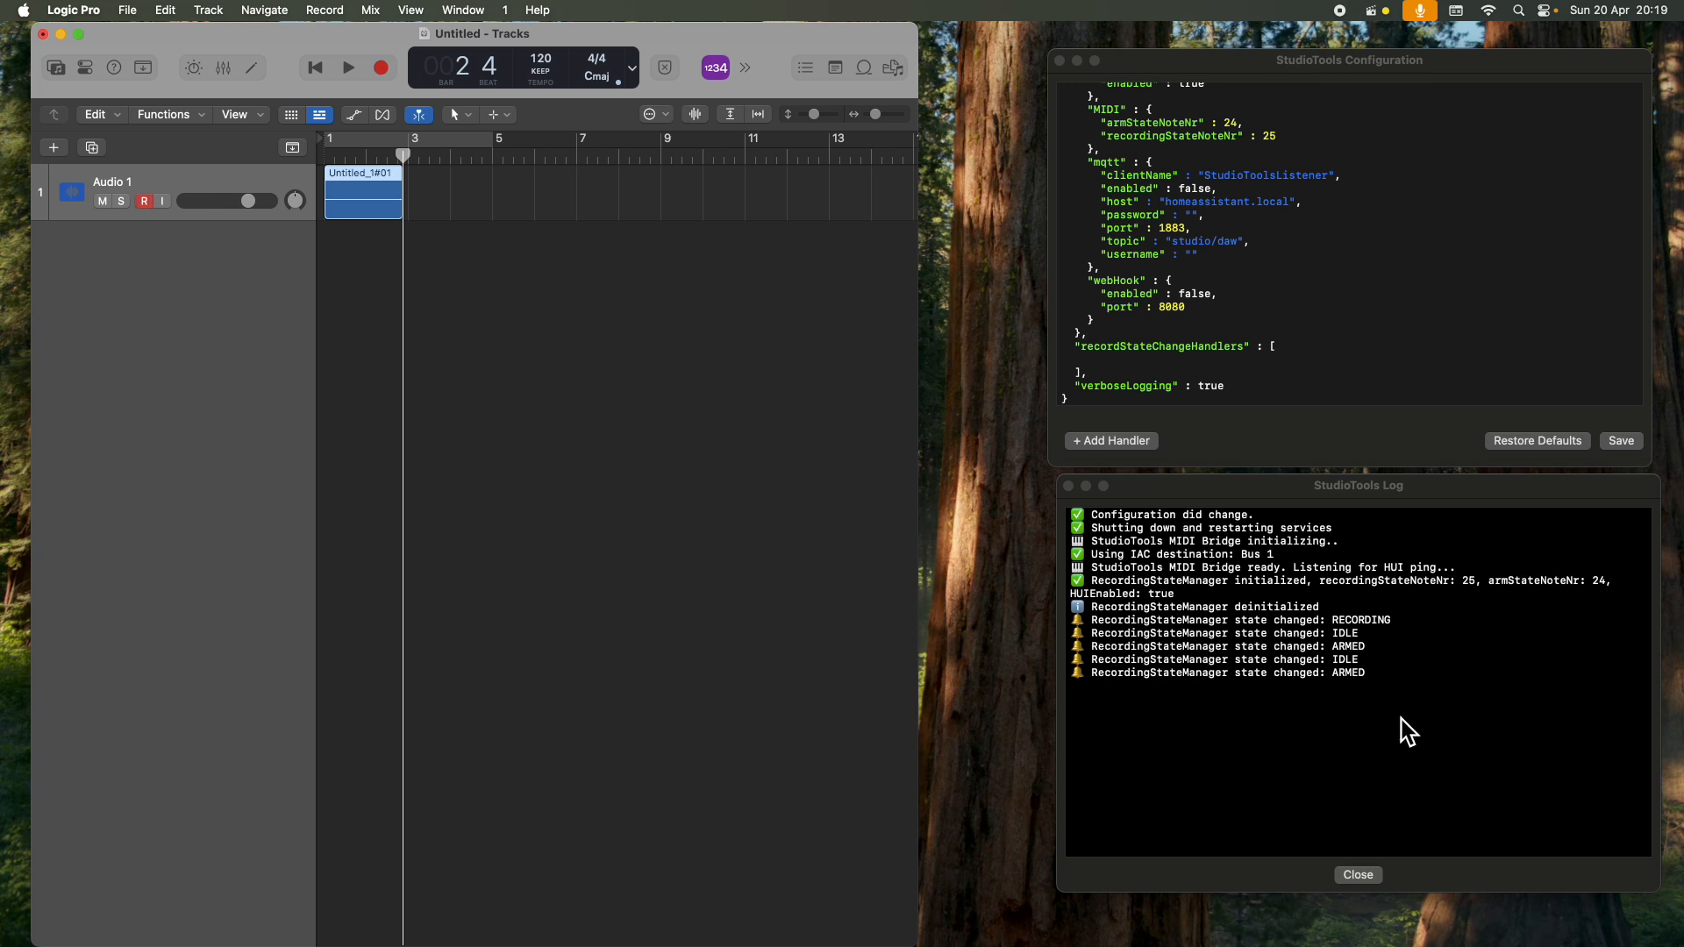
pyautogui.click(1219, 676)
pyautogui.moveTo(1367, 676); pyautogui.dragTo(1072, 677)
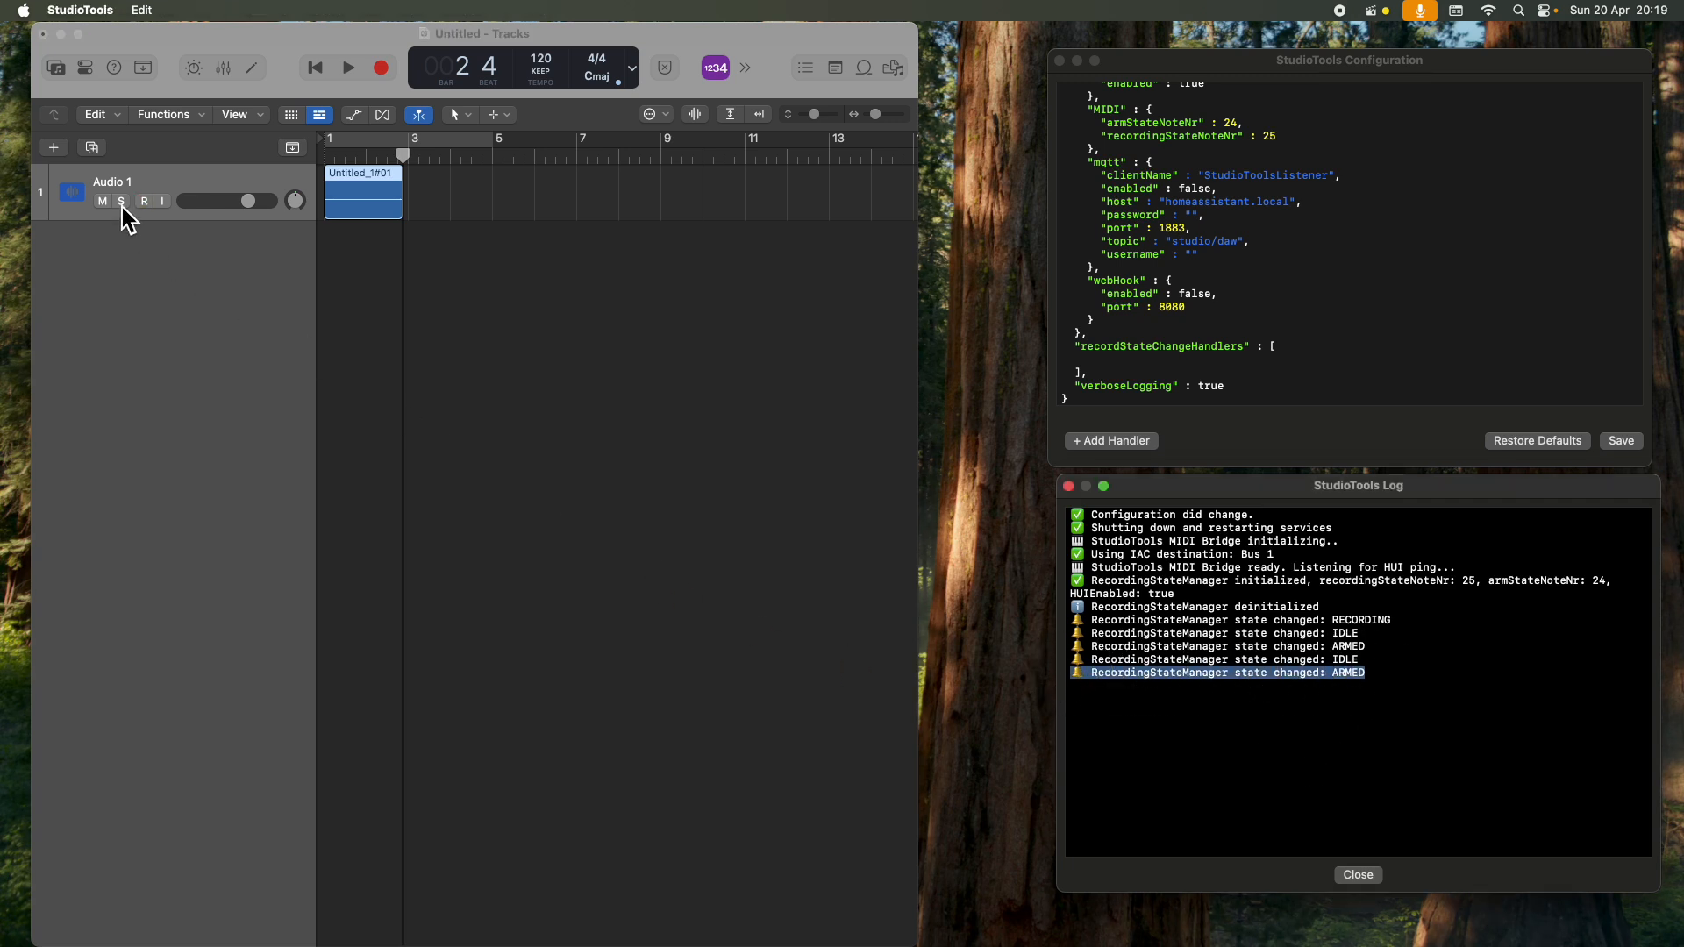
# Step: Disarm the Audio 1 track, highlight the newest state change in the StudioTools log, and return to the project
pyautogui.click(146, 204)
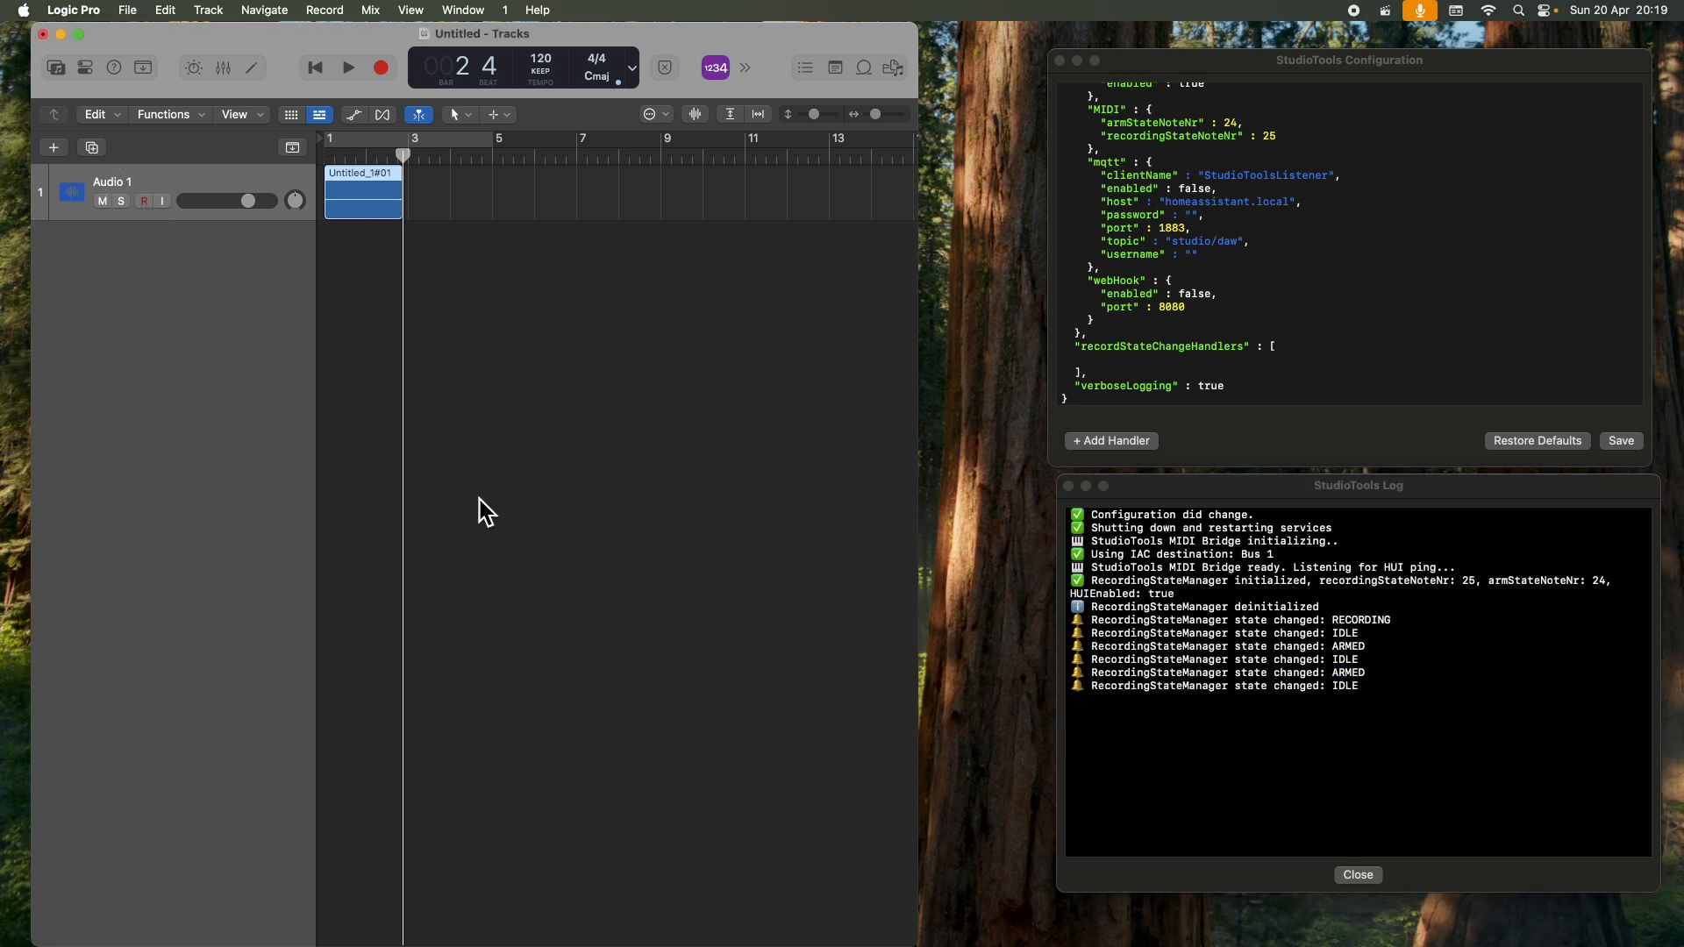
pyautogui.click(1386, 690)
pyautogui.moveTo(1377, 691); pyautogui.dragTo(1054, 689)
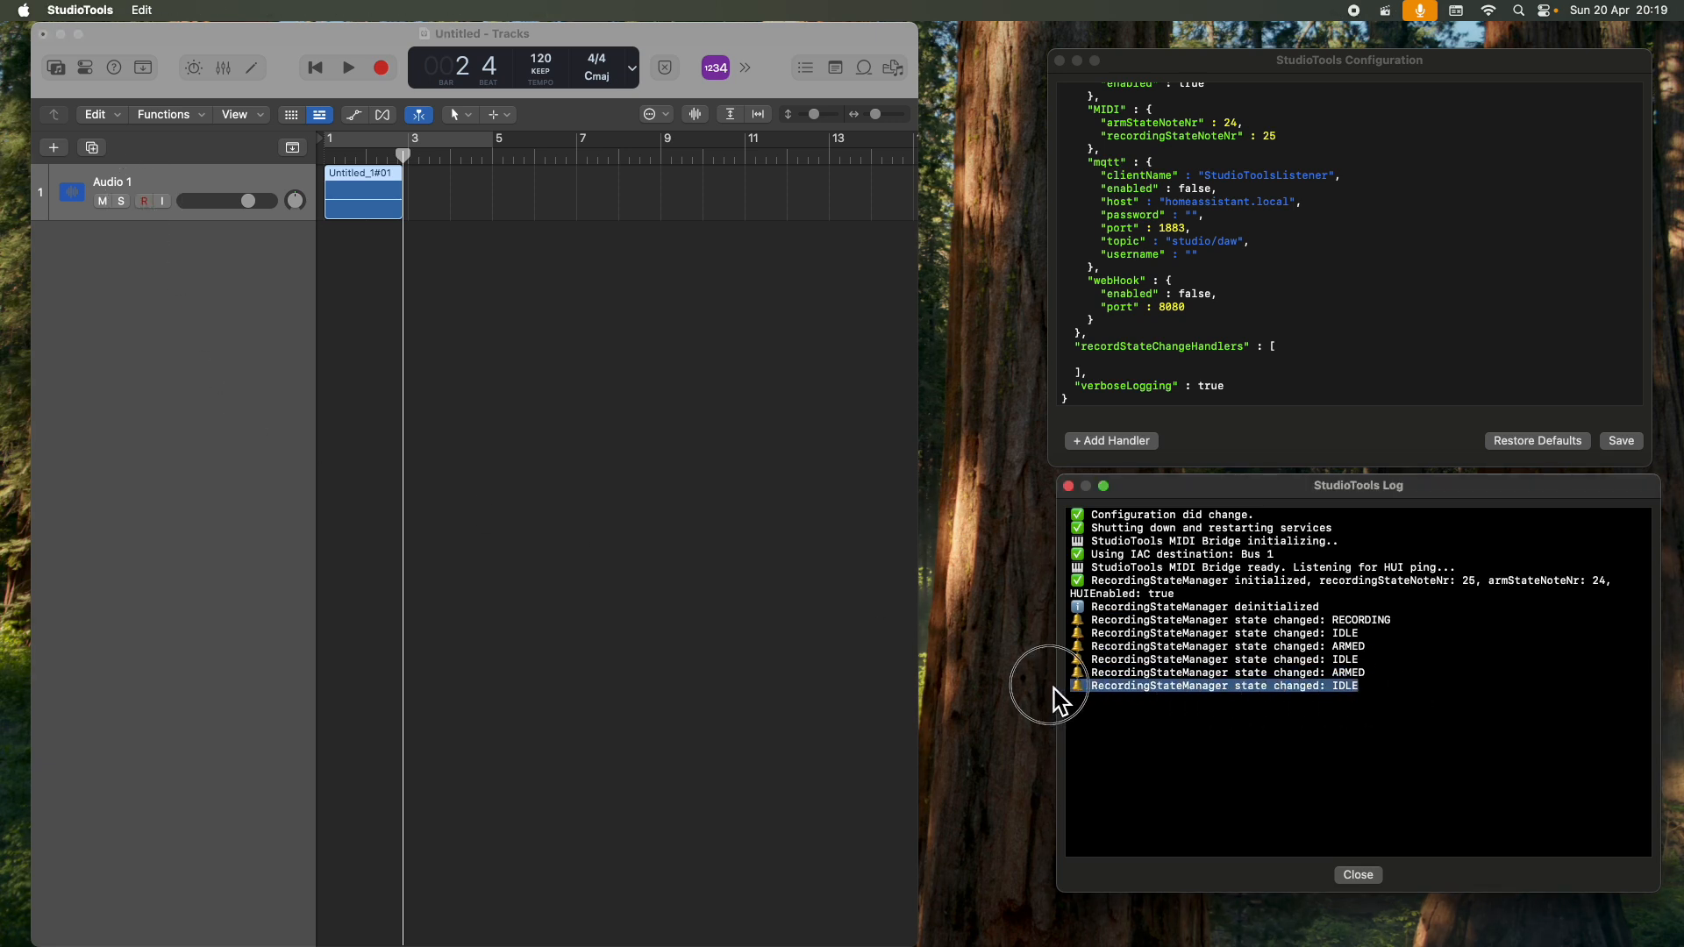
pyautogui.click(482, 402)
# Step: Add a User Script handler to the StudioTools configuration
pyautogui.click(1254, 412)
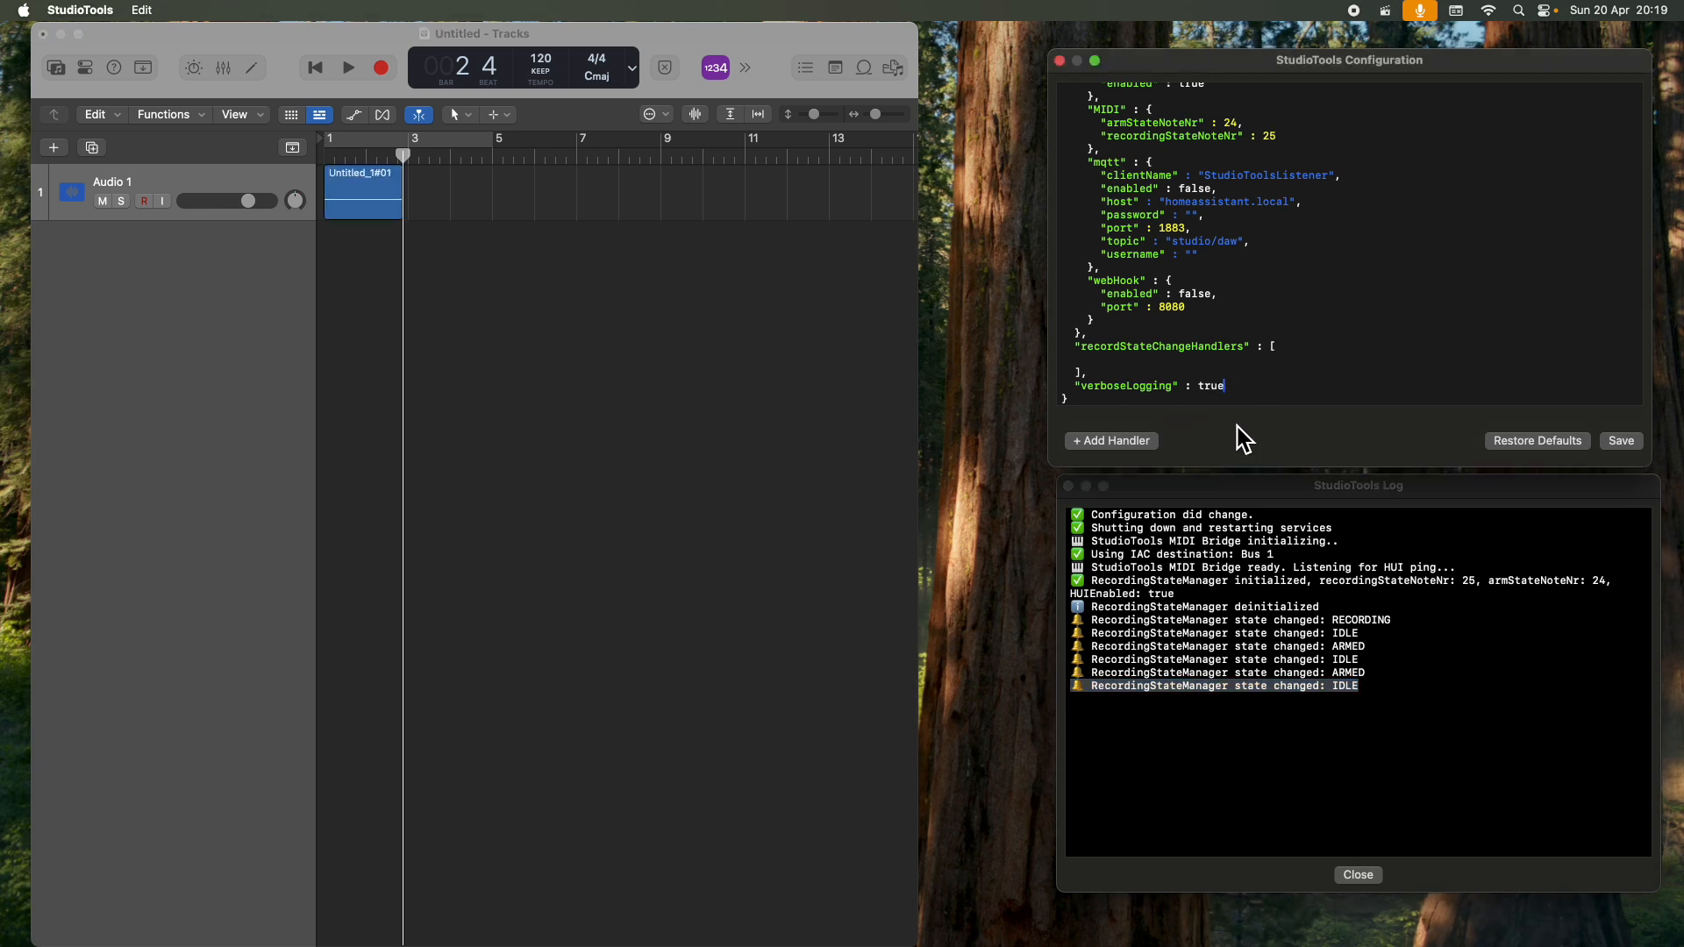
pyautogui.click(1122, 447)
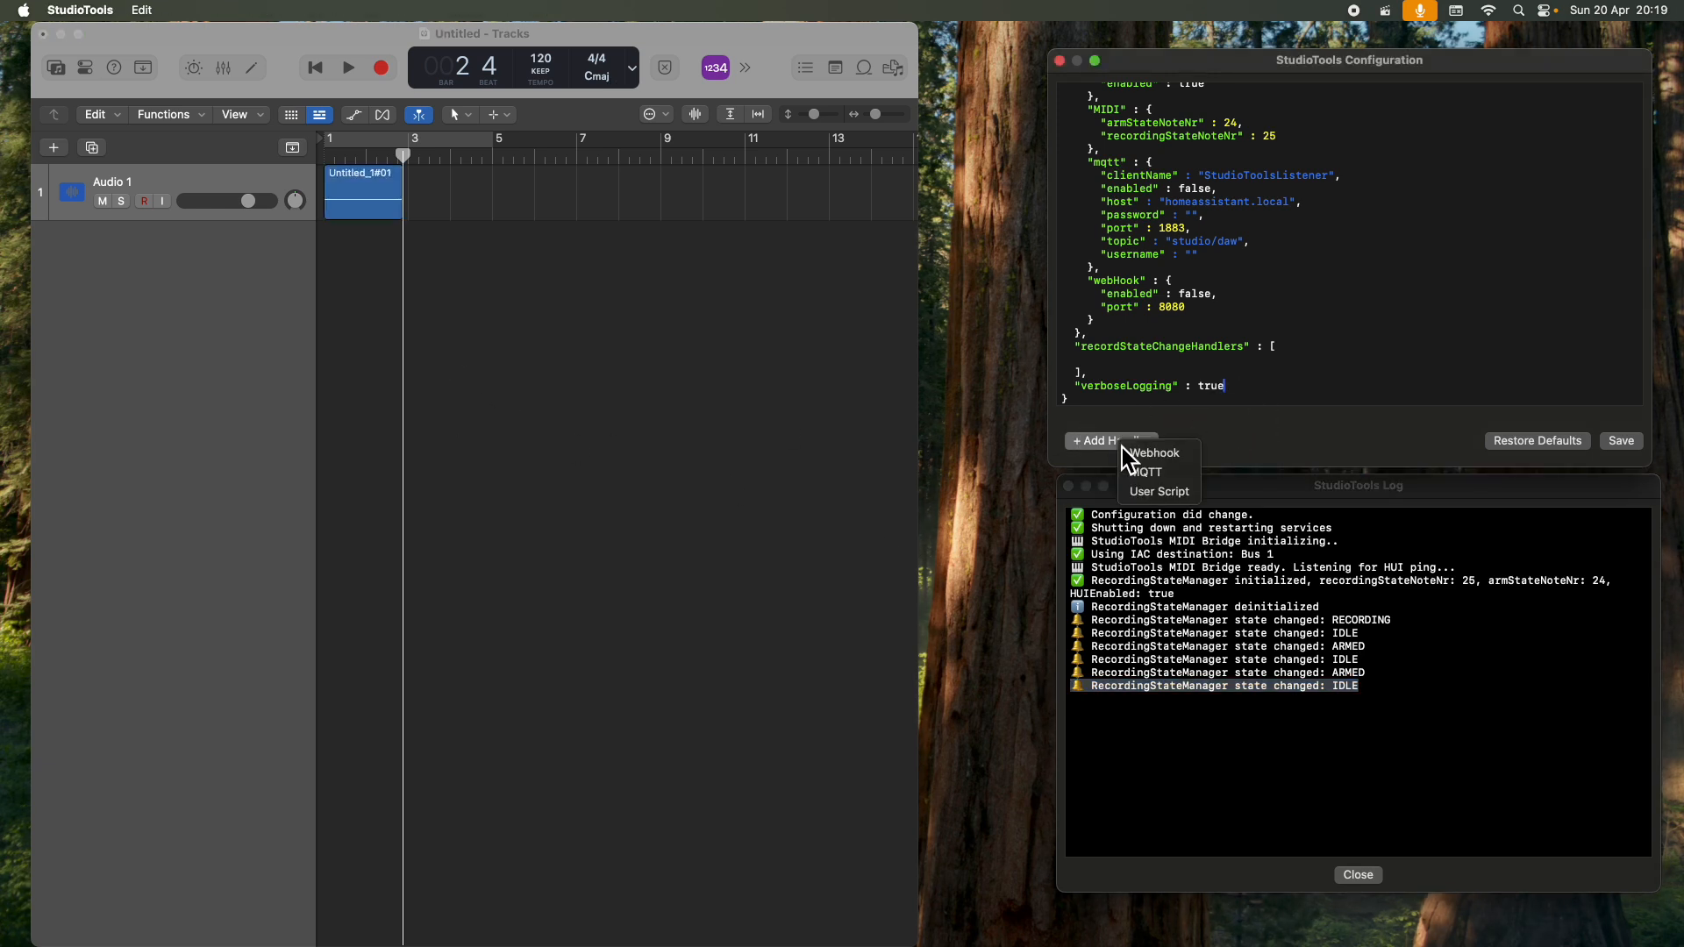
pyautogui.click(1168, 499)
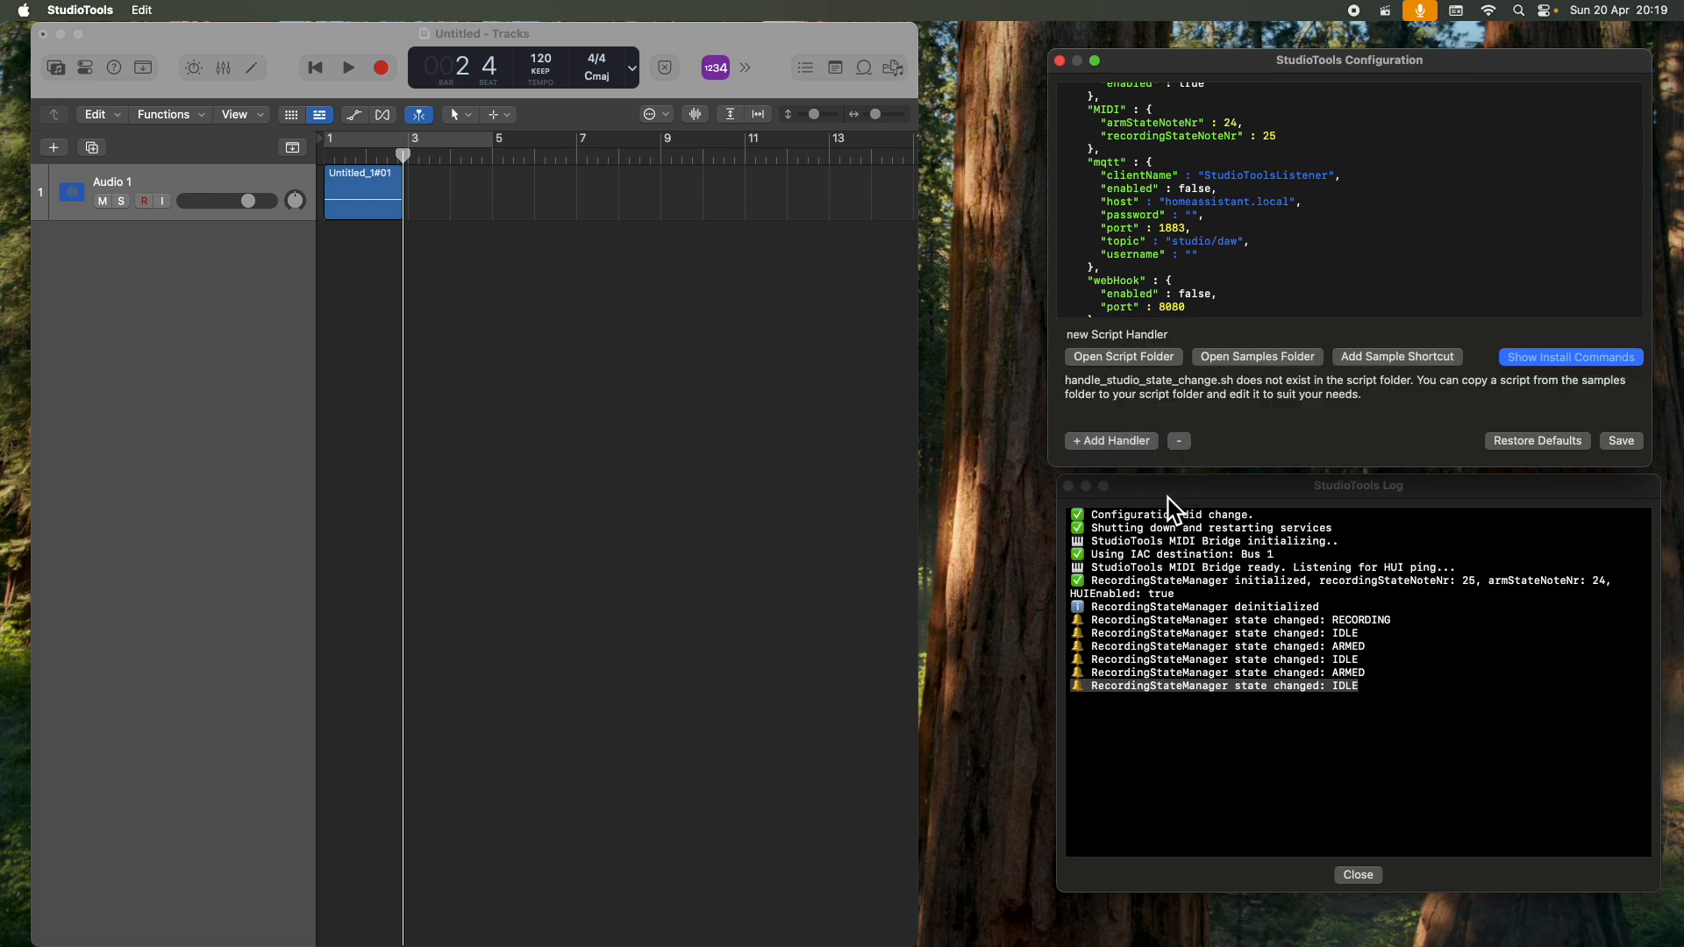
# Step: Name the new script handler "Recording Lights / HomeKit" and save the StudioTools configuration
pyautogui.scroll(-5, 1261, 286)
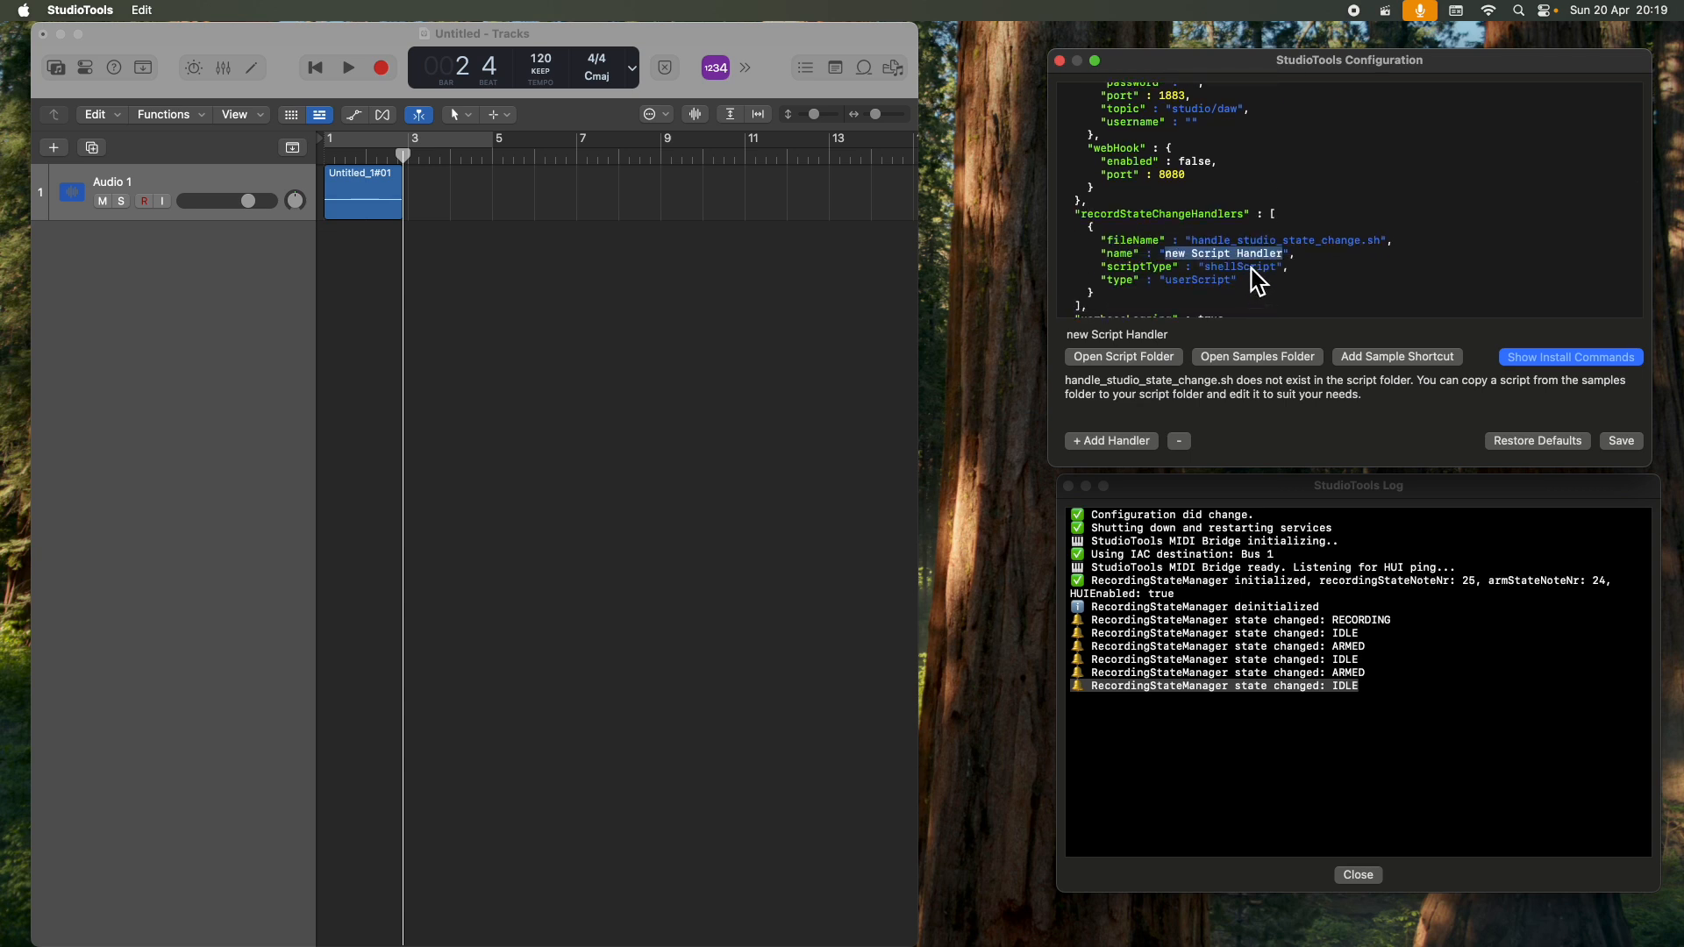
pyautogui.write('Recordi')
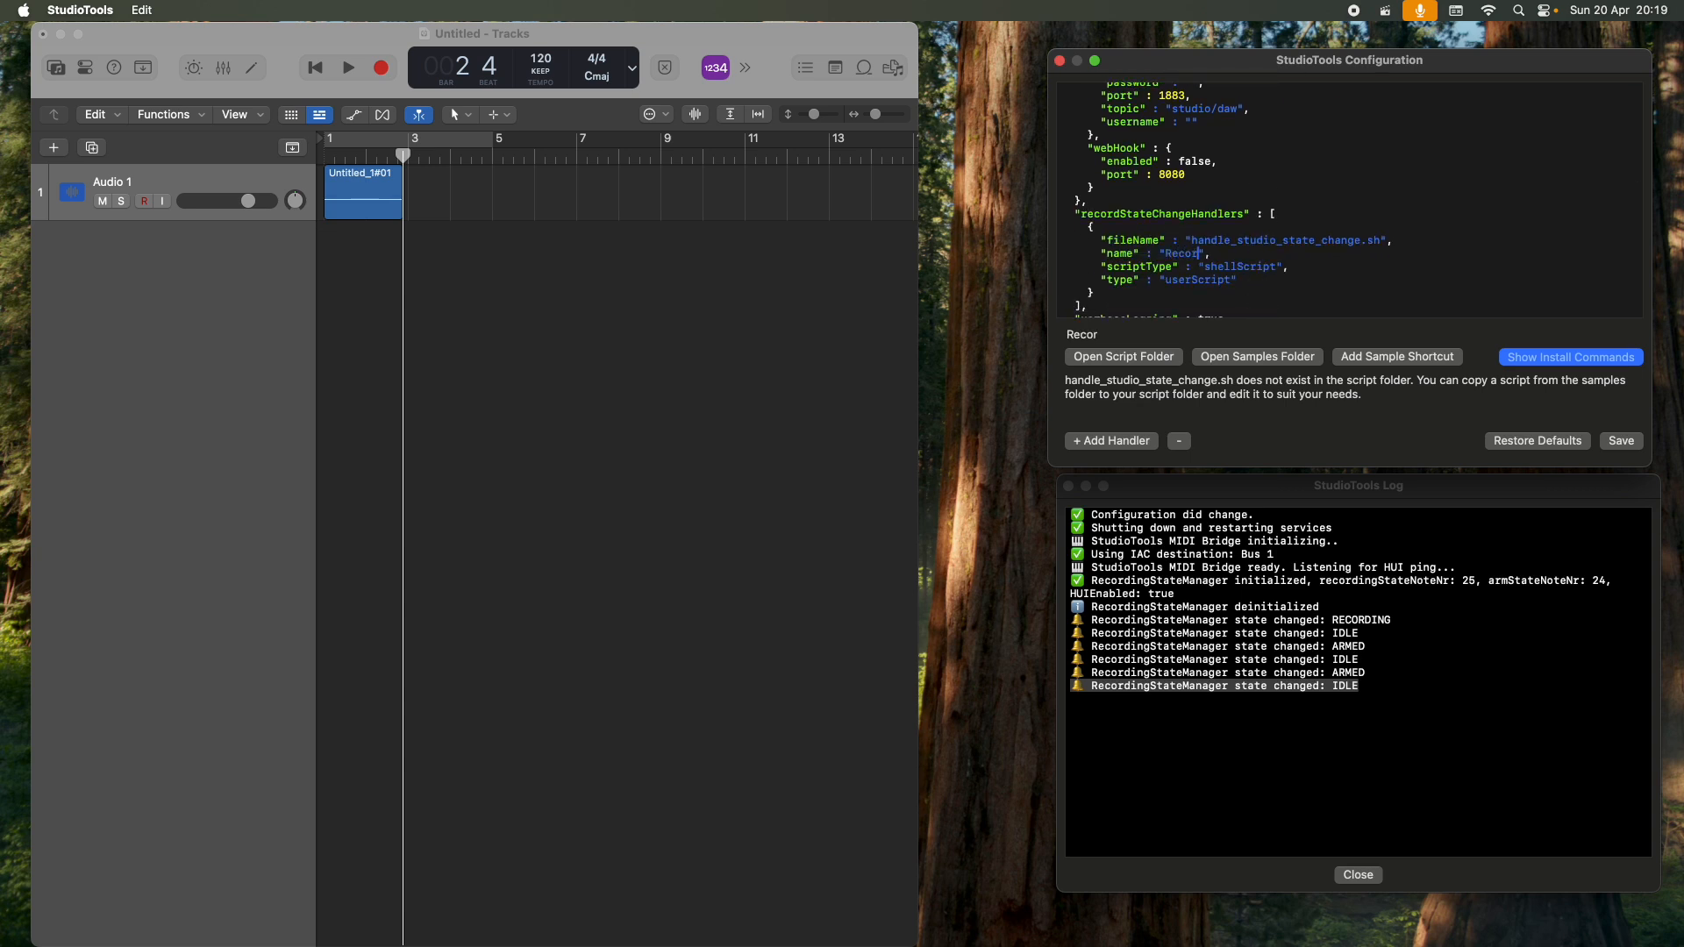
pyautogui.write('ng Lights / HomeKit')
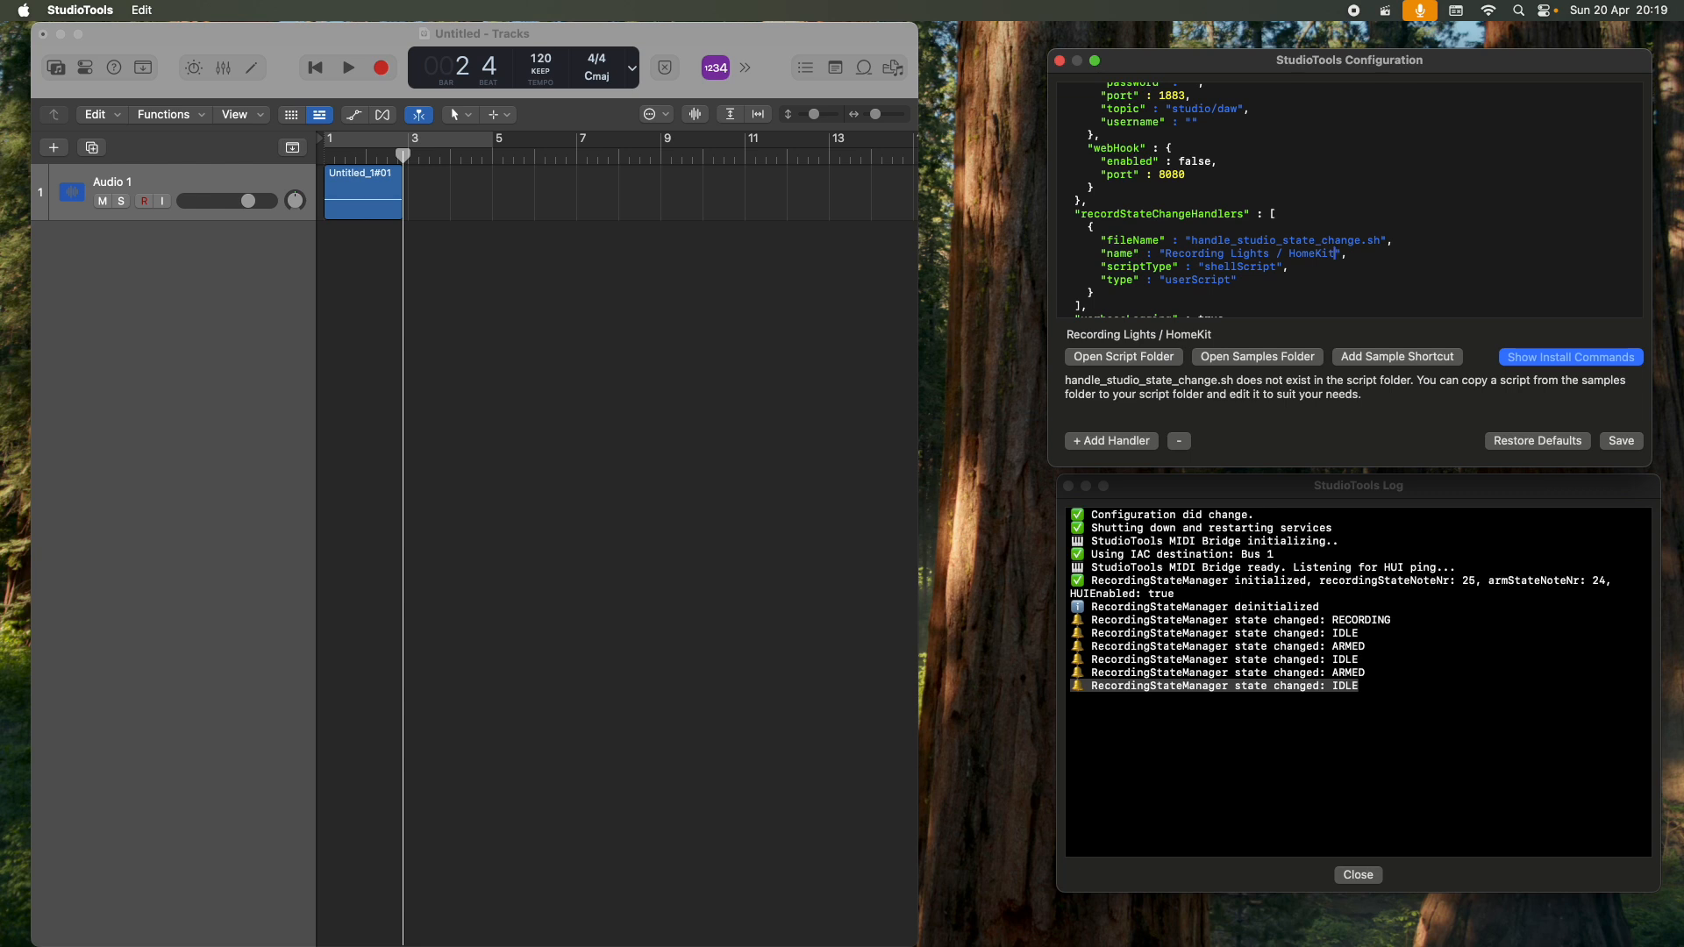
pyautogui.click(1631, 444)
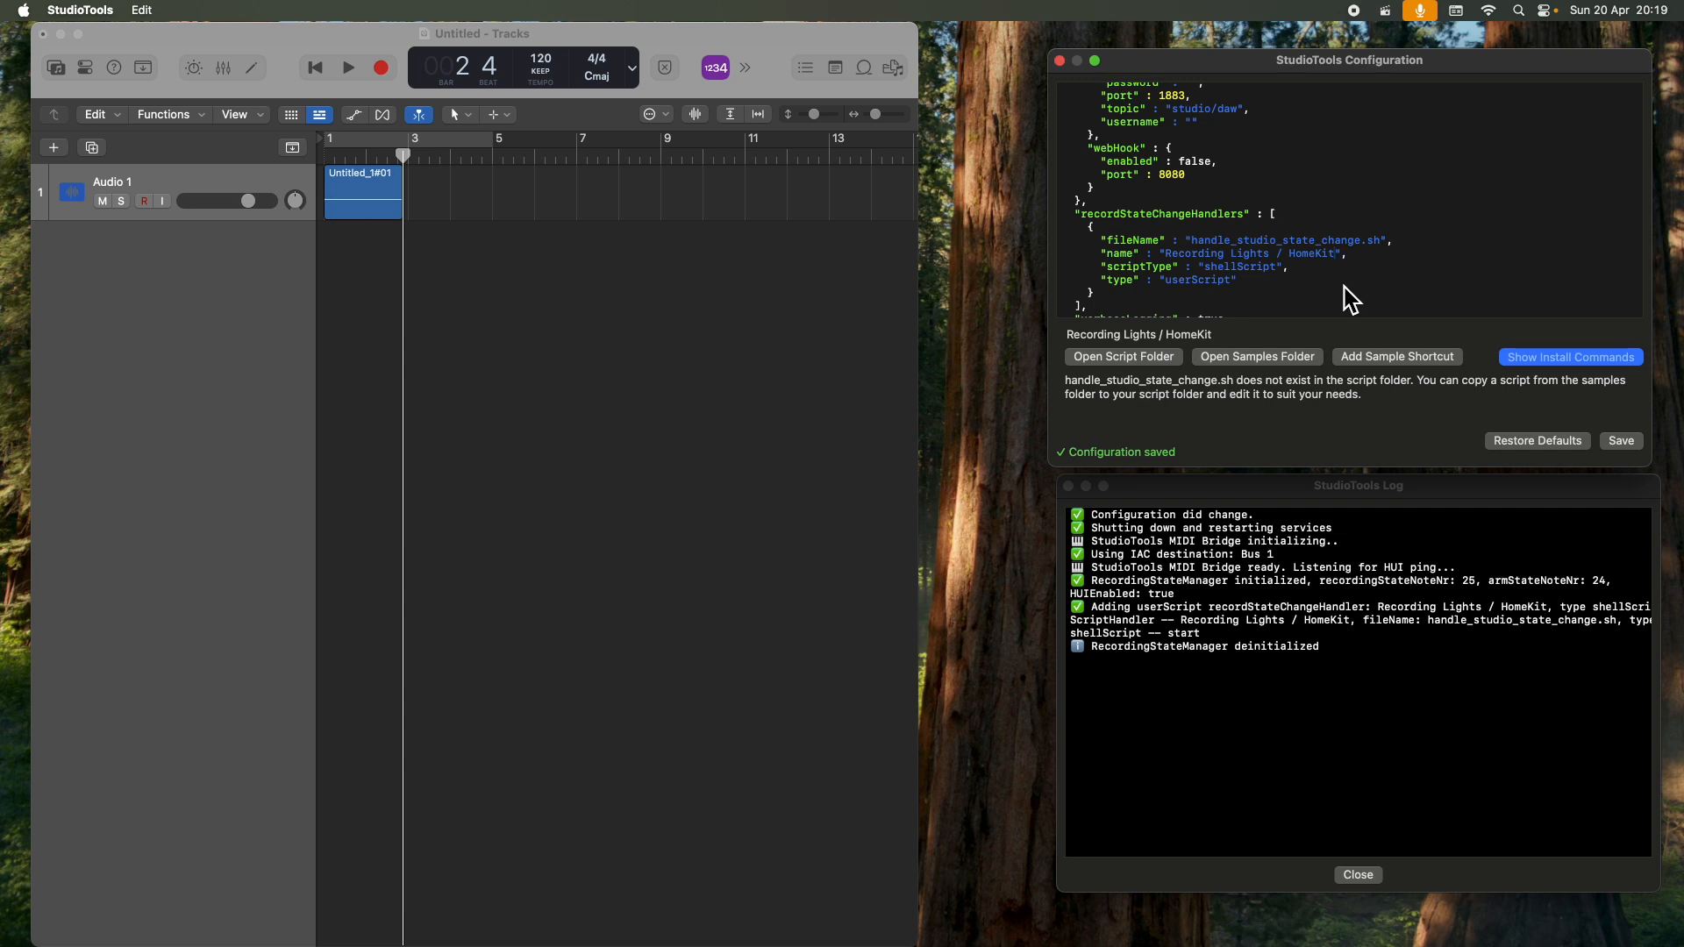
# Step: Examine the handler's fileName entry in the configuration and the status note about its script file
pyautogui.scroll(-2, 1344, 287)
pyautogui.click(1226, 219)
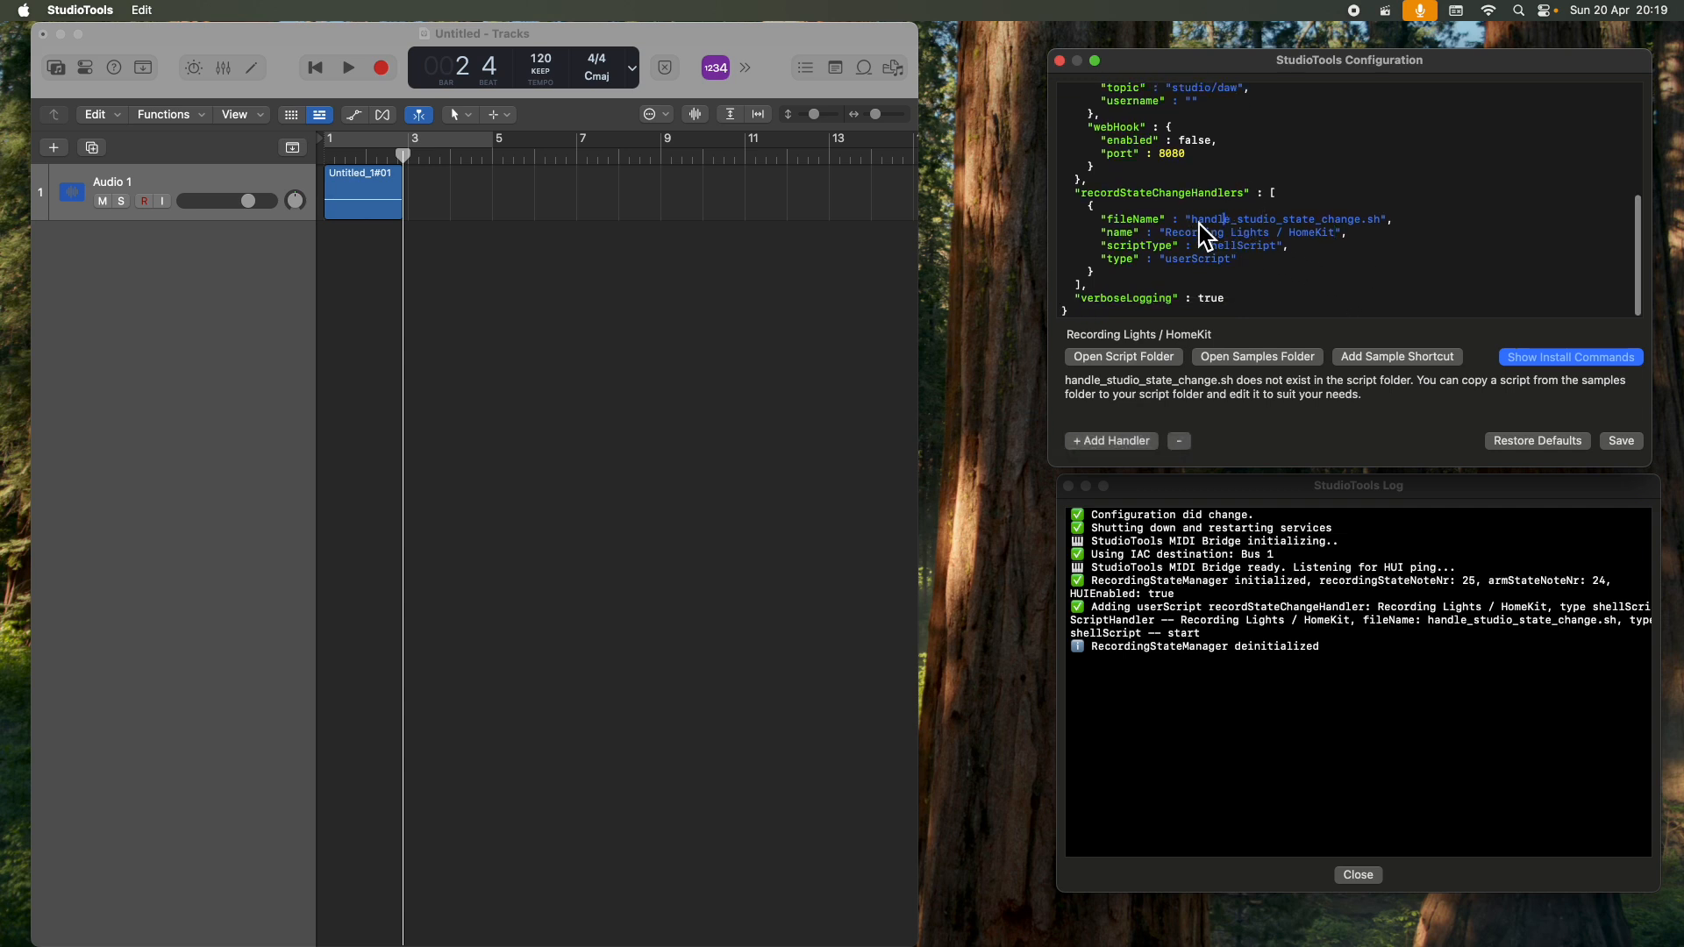
pyautogui.moveTo(1192, 220); pyautogui.dragTo(1270, 230)
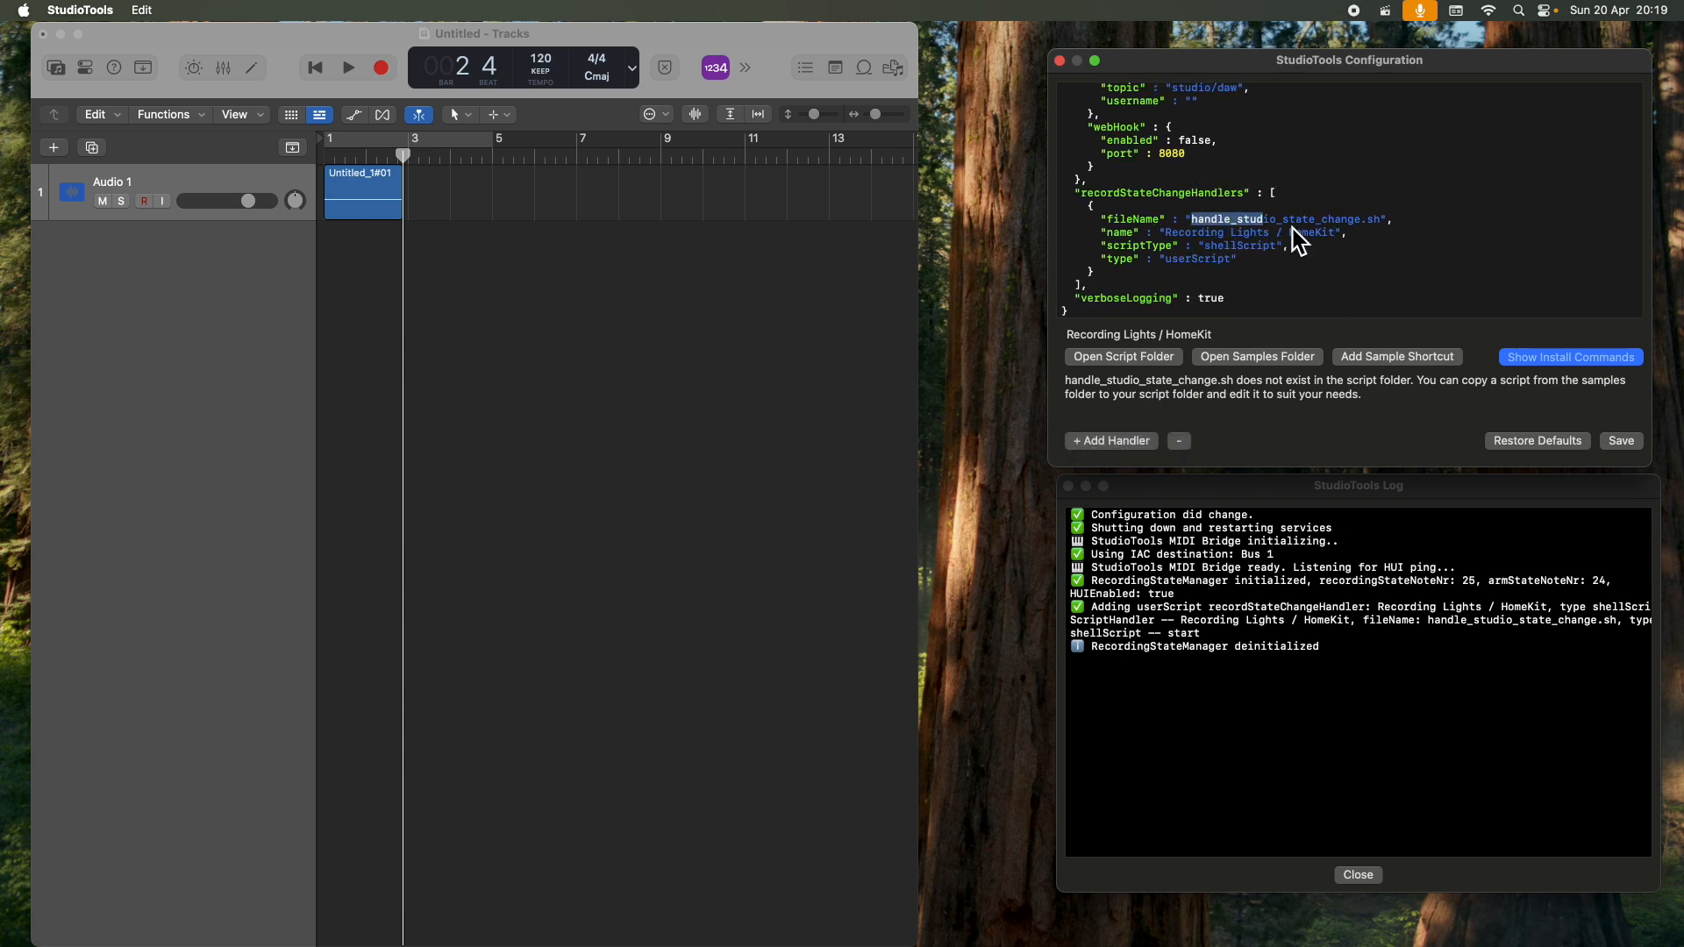
pyautogui.click(1362, 221)
pyautogui.tripleClick(1369, 407)
# Step: Show the install commands for the handler's example script and copy them to the clipboard
pyautogui.click(1570, 365)
pyautogui.click(1569, 362)
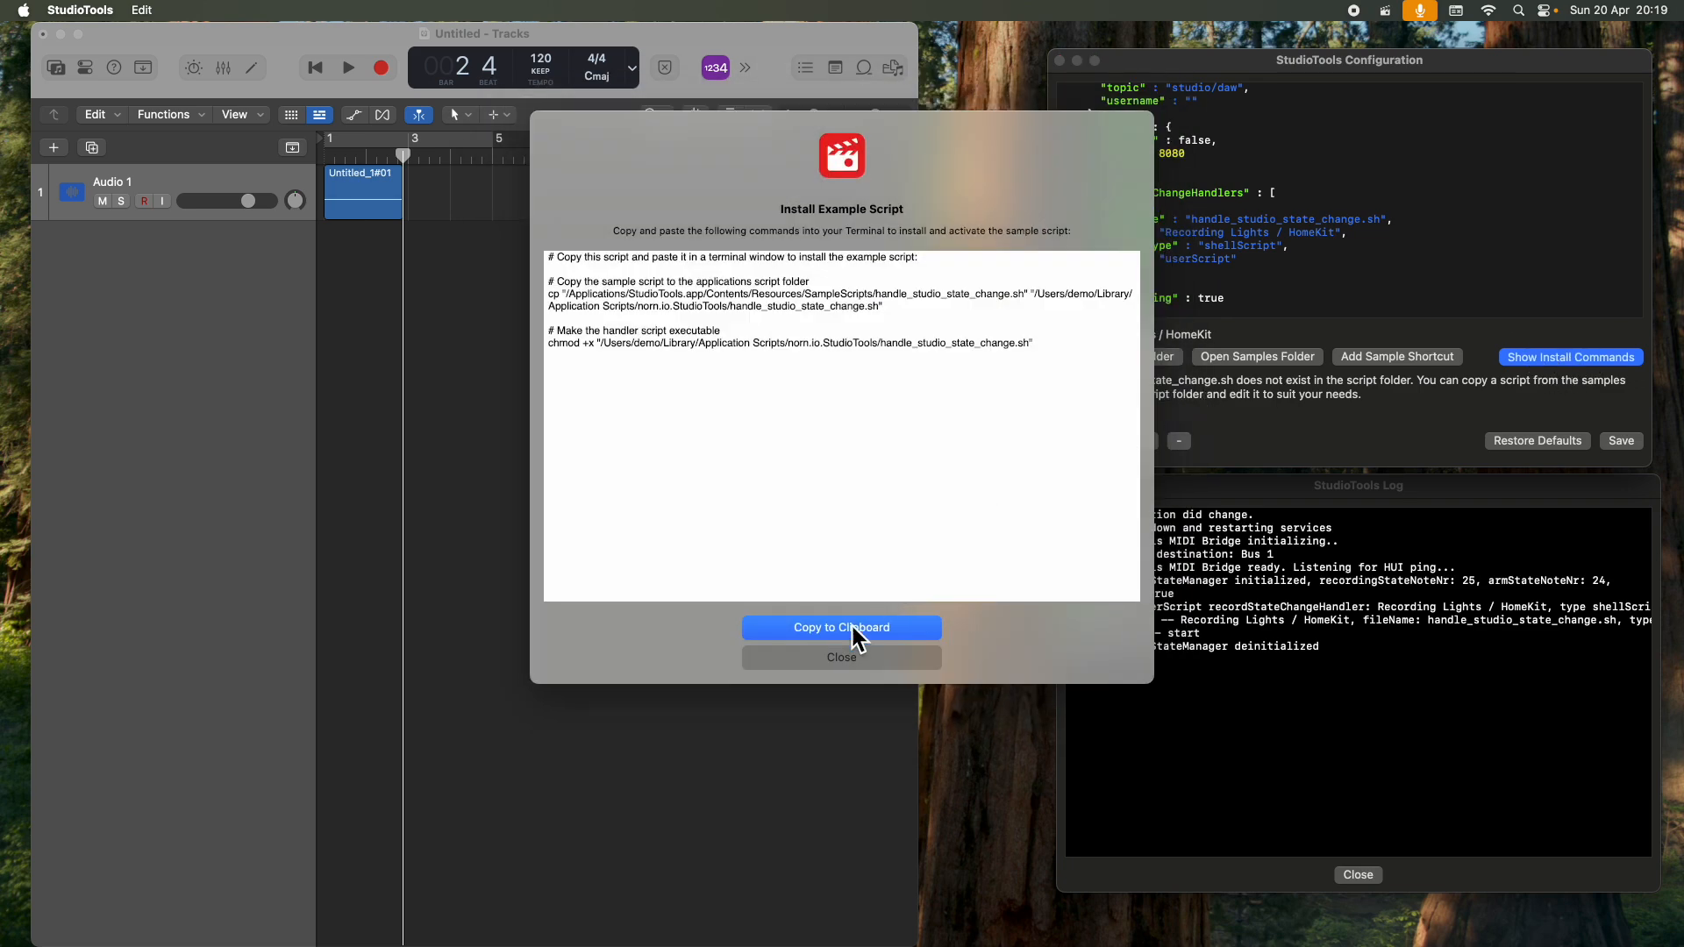
pyautogui.tripleClick(956, 347)
pyautogui.moveTo(956, 348); pyautogui.dragTo(443, 232)
pyautogui.click(583, 303)
pyautogui.click(864, 632)
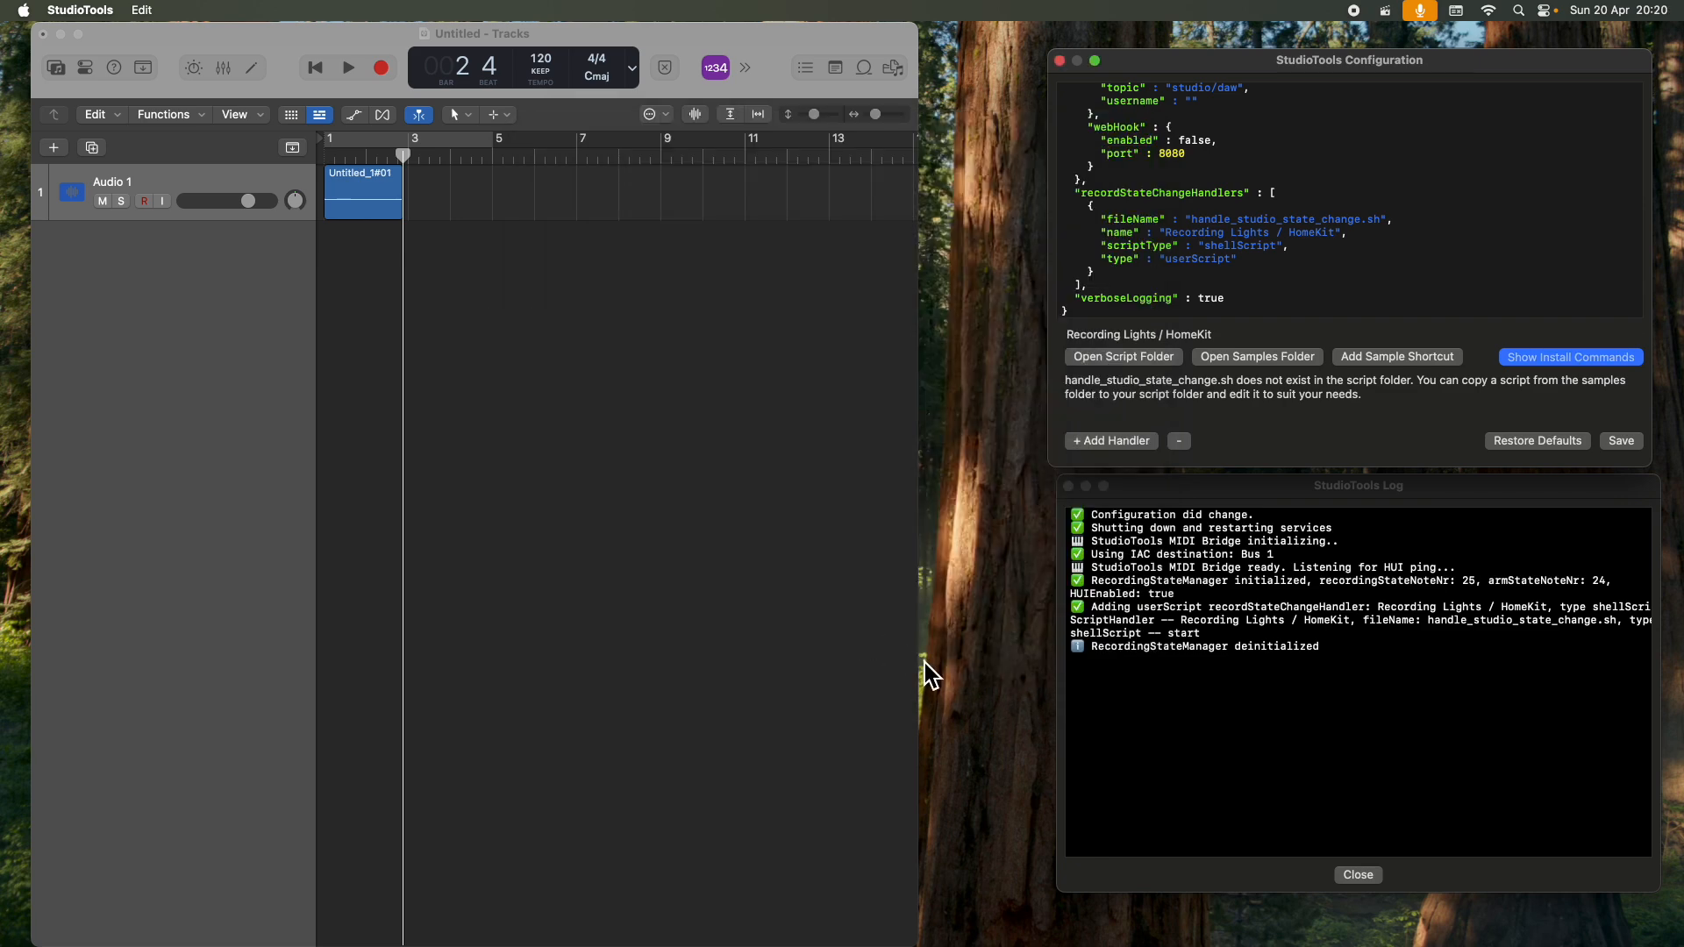
# Step: Switch to Terminal, run the copied install commands for handle_studio_state_change.sh, and quit Terminal
pyautogui.press('super+space')
pyautogui.write('term')
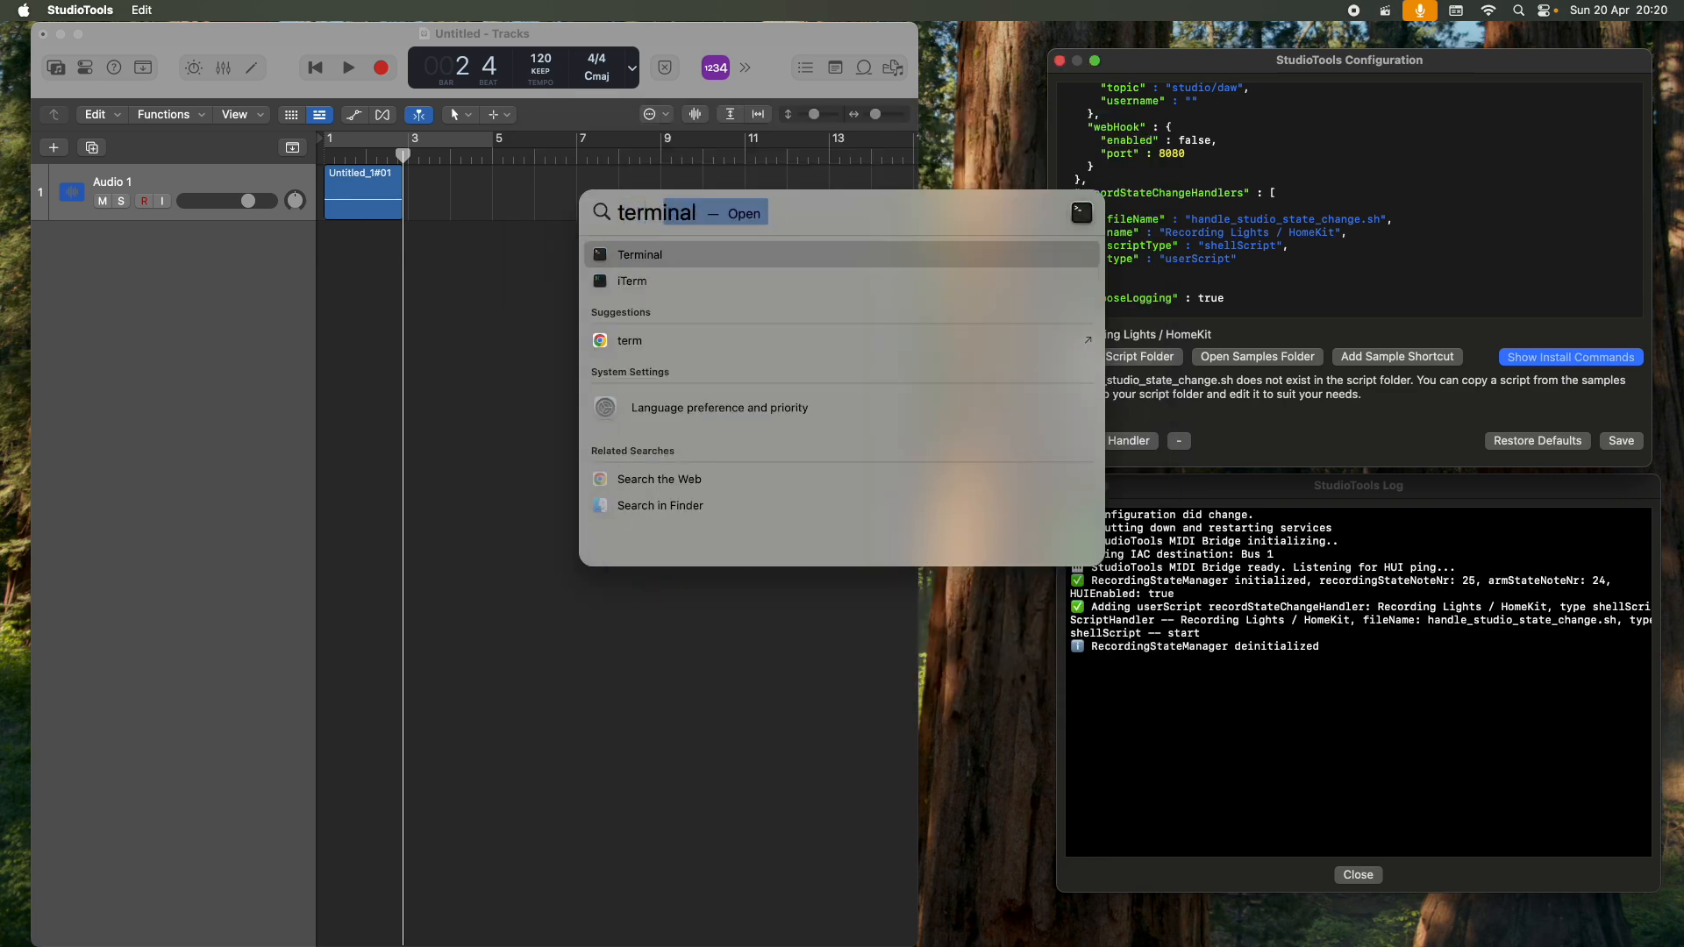
pyautogui.press('Return')
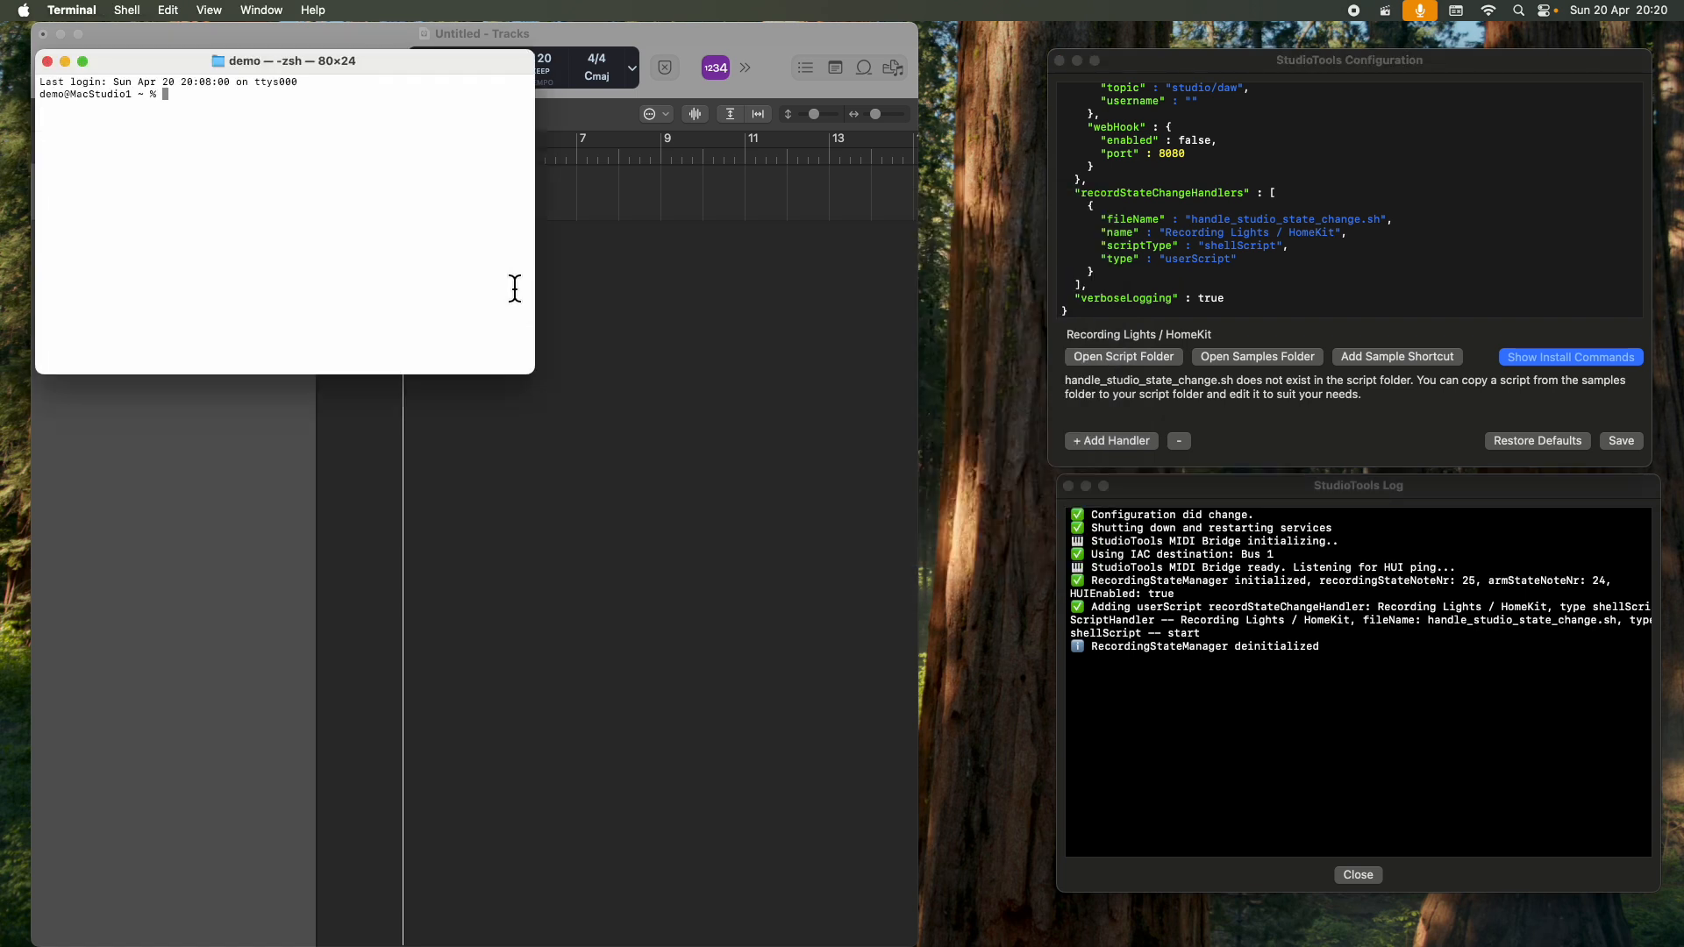
pyautogui.click(167, 10)
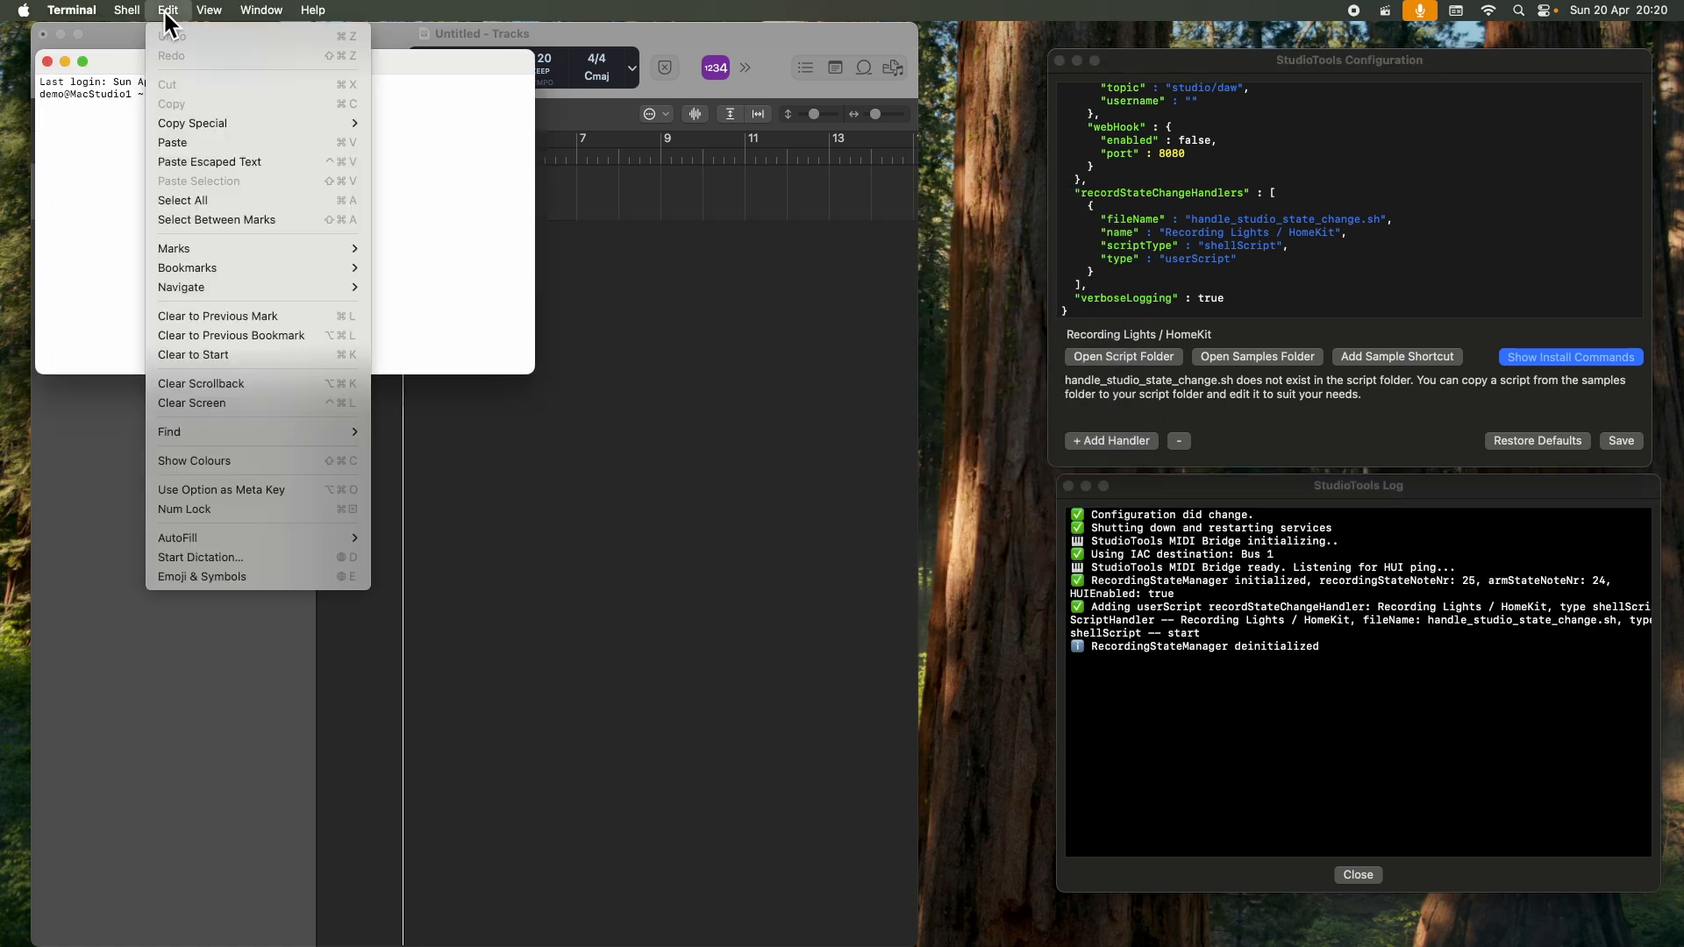
pyautogui.click(177, 146)
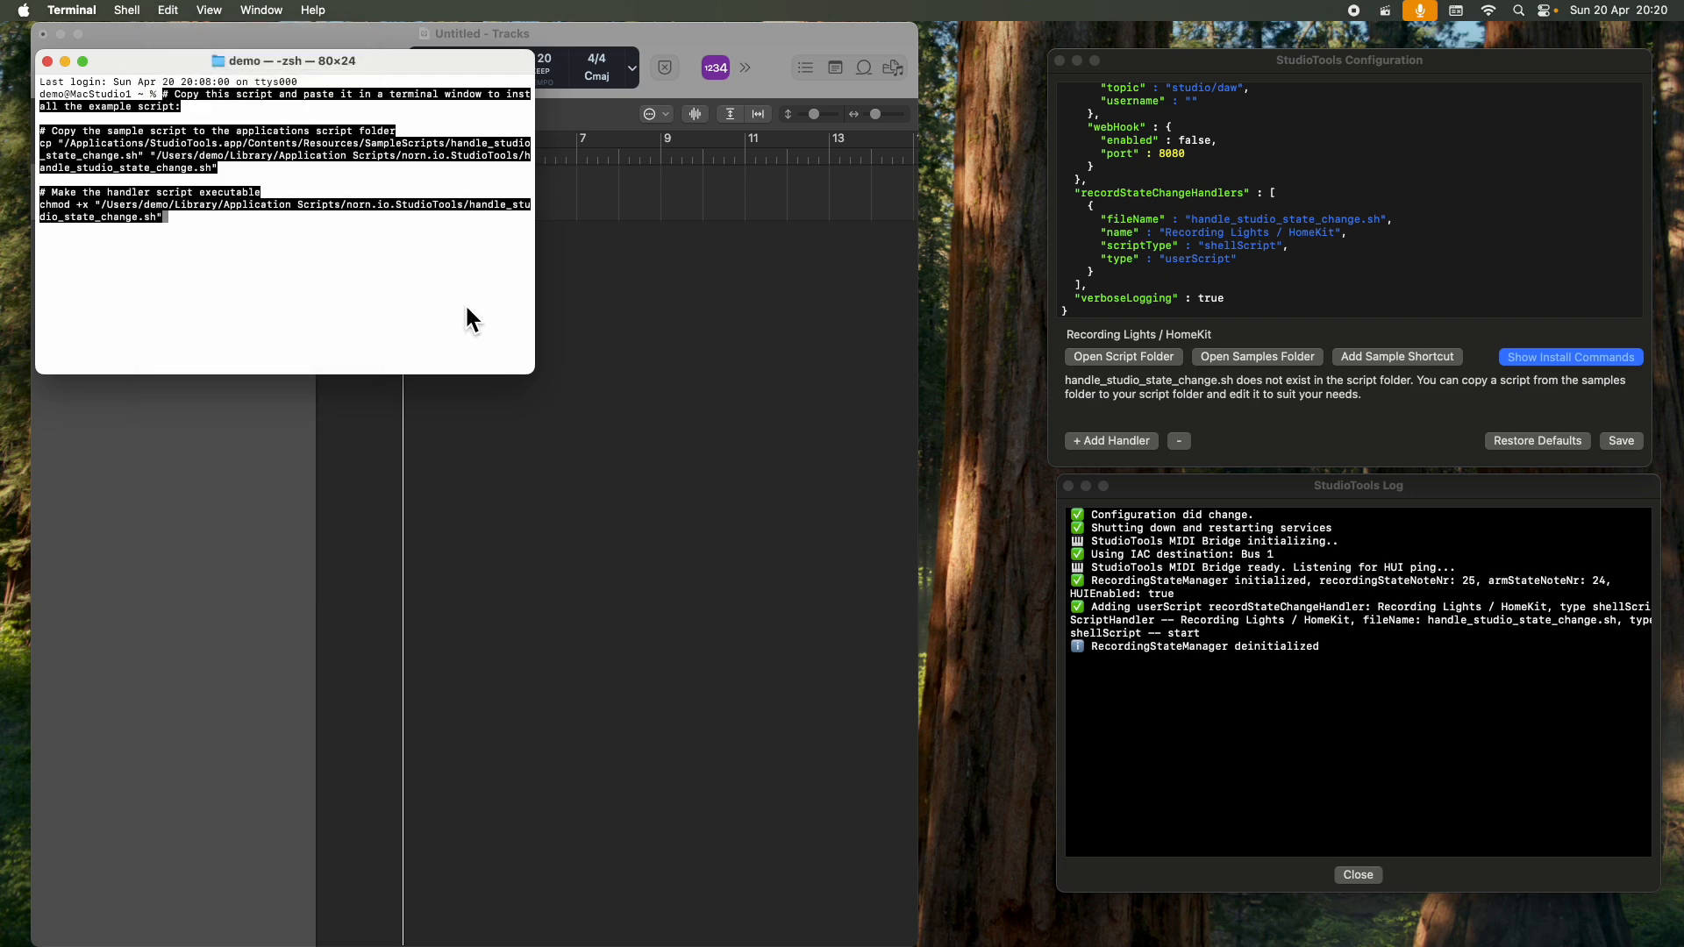
pyautogui.press('Return')
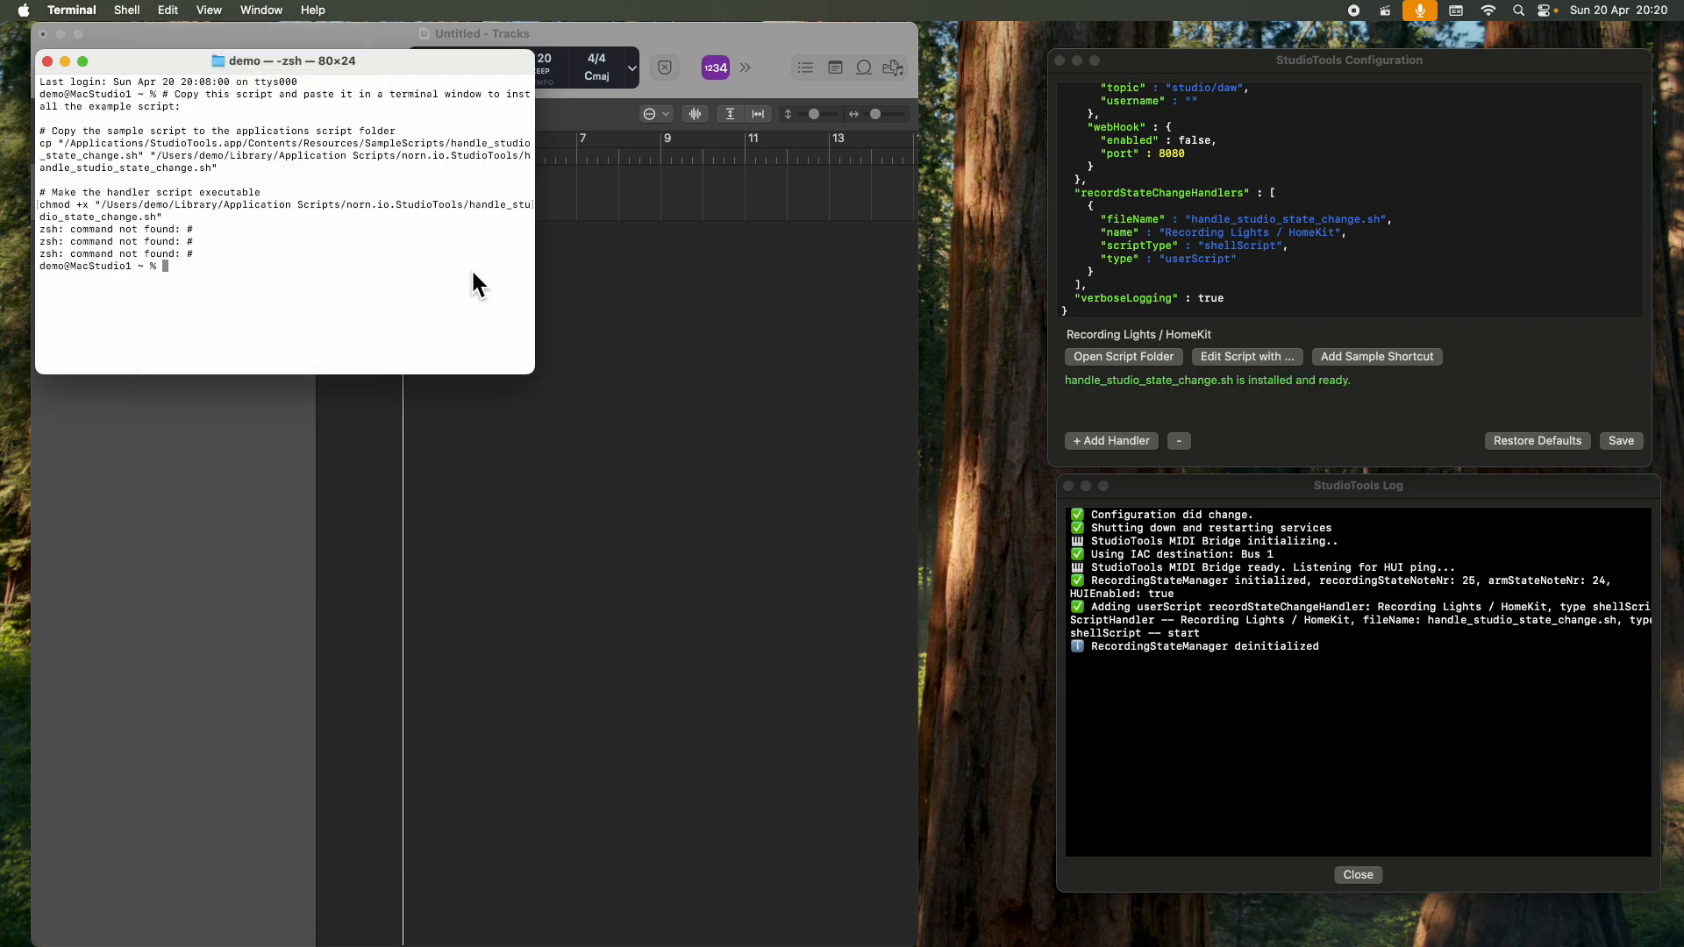
pyautogui.click(91, 12)
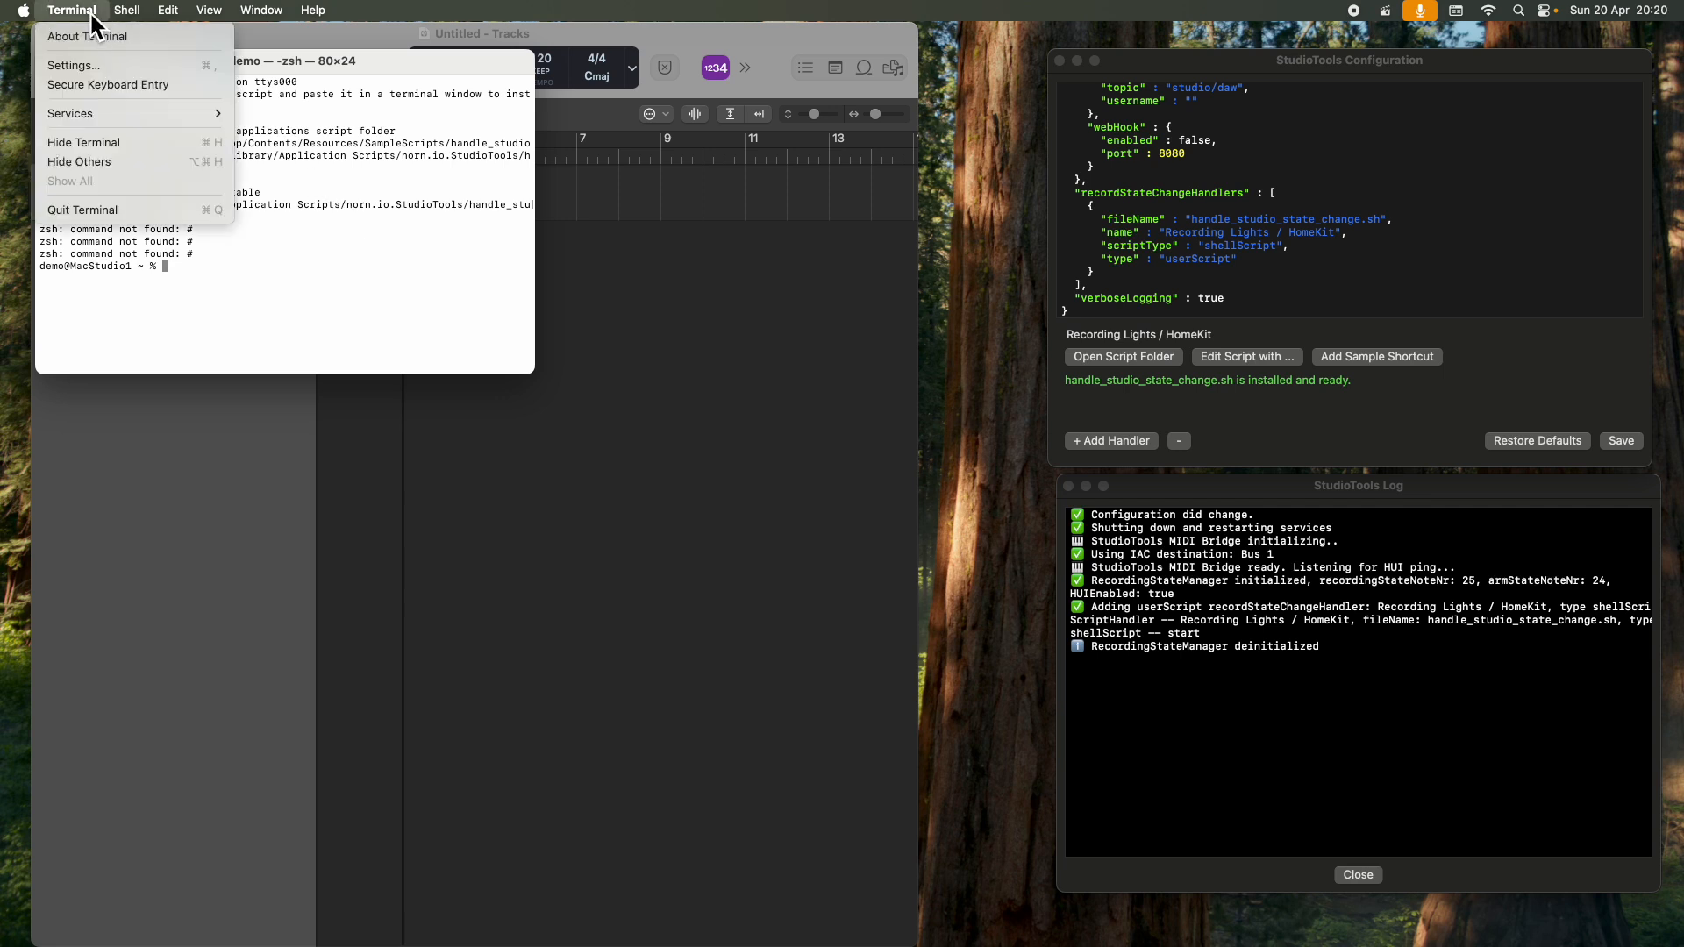
pyautogui.click(88, 210)
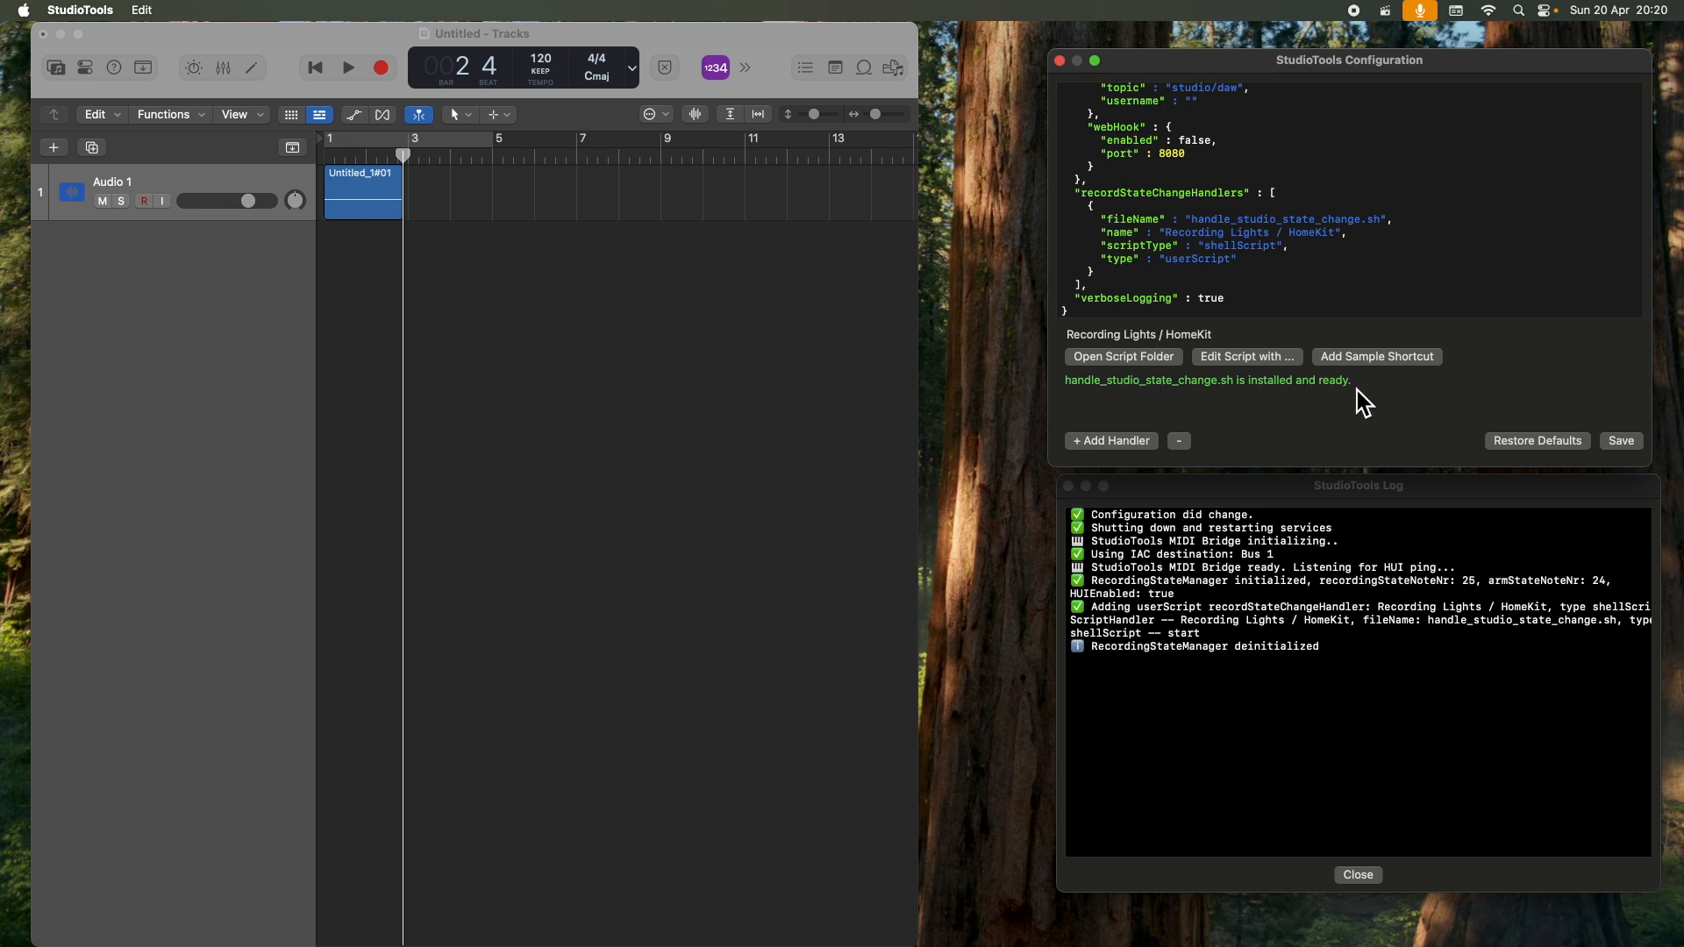
# Step: Open the handler's script handle_studio_state_change.sh for editing with TextEdit
pyautogui.click(1218, 233)
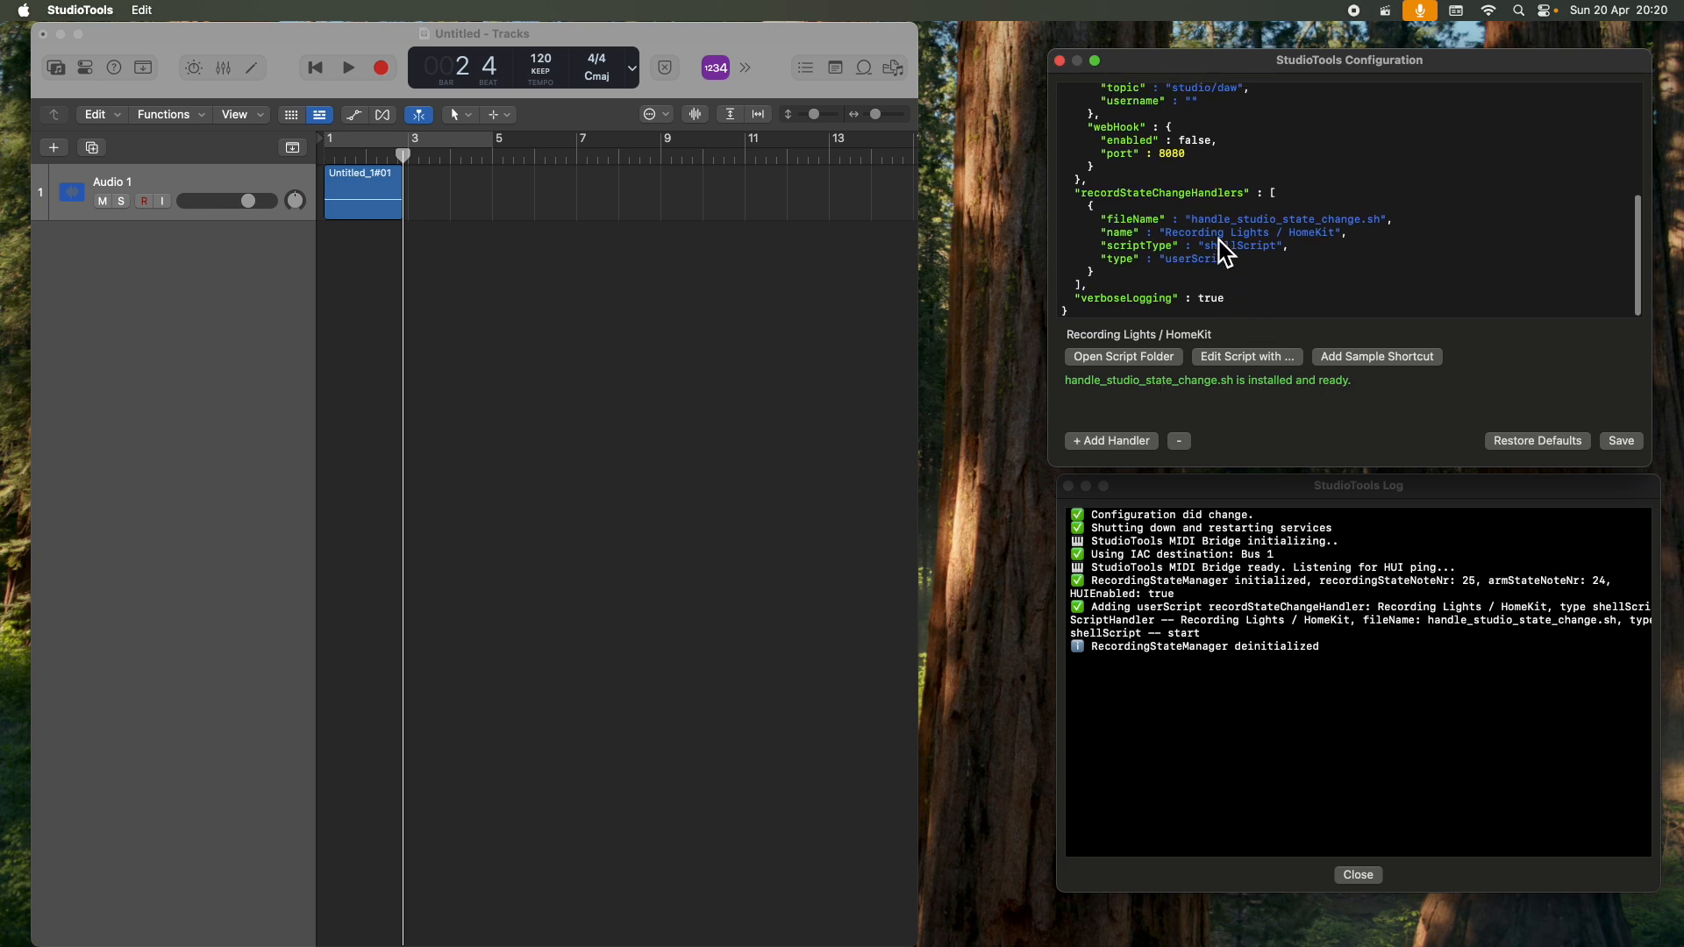
pyautogui.click(1254, 361)
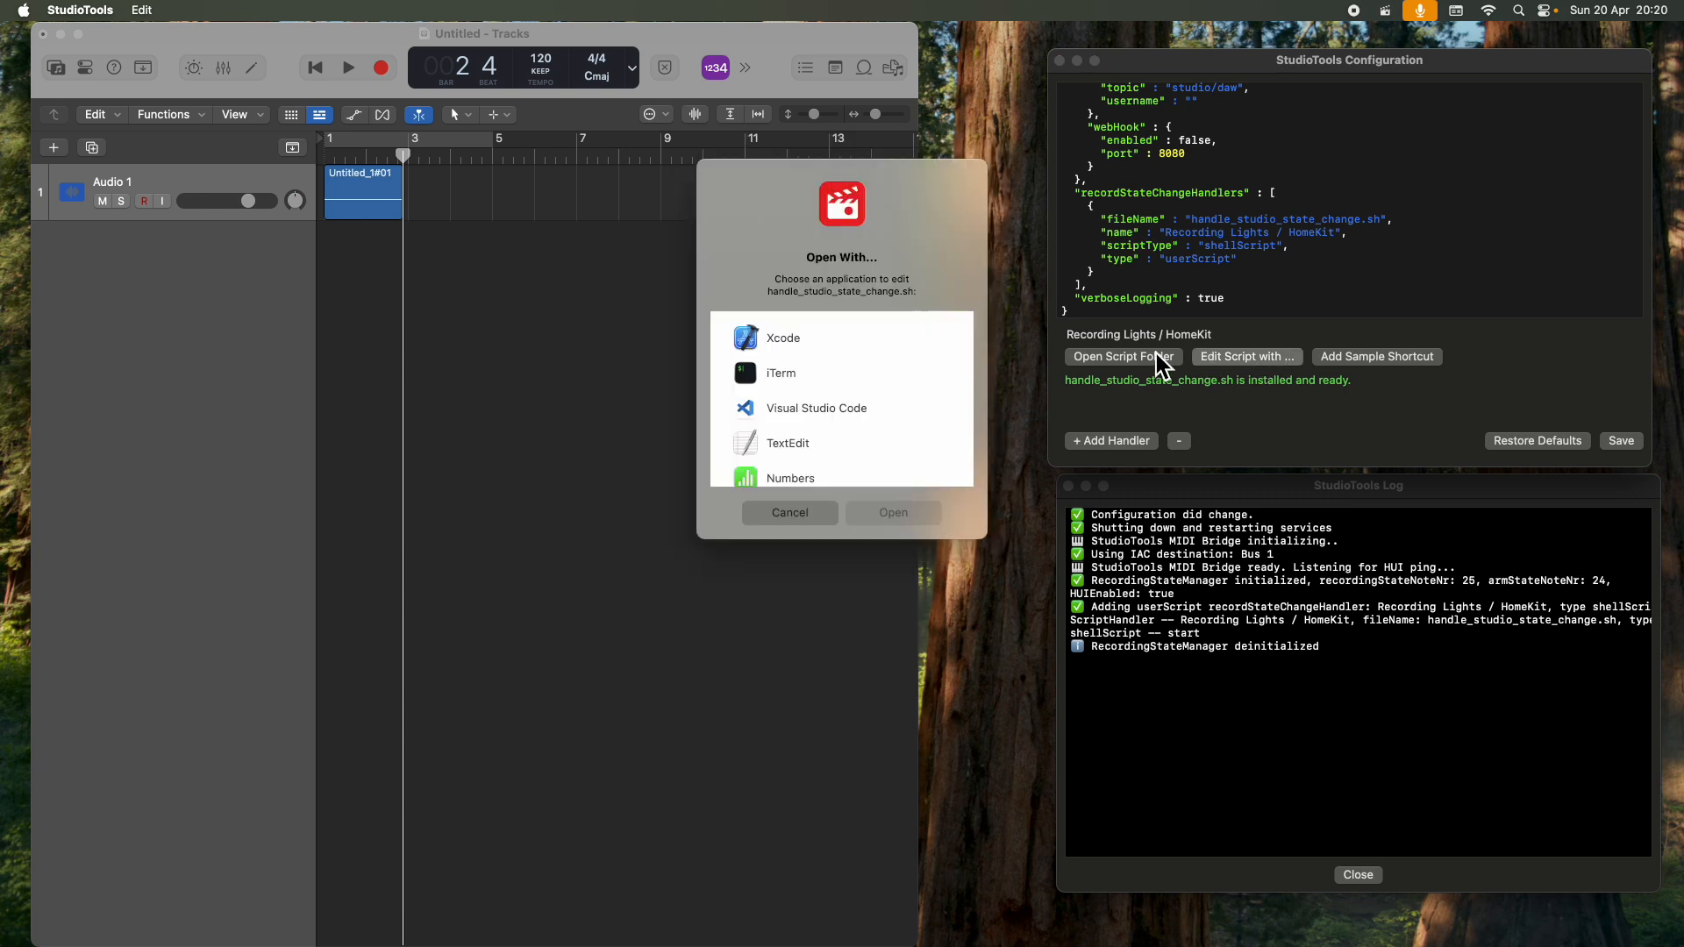
pyautogui.click(795, 412)
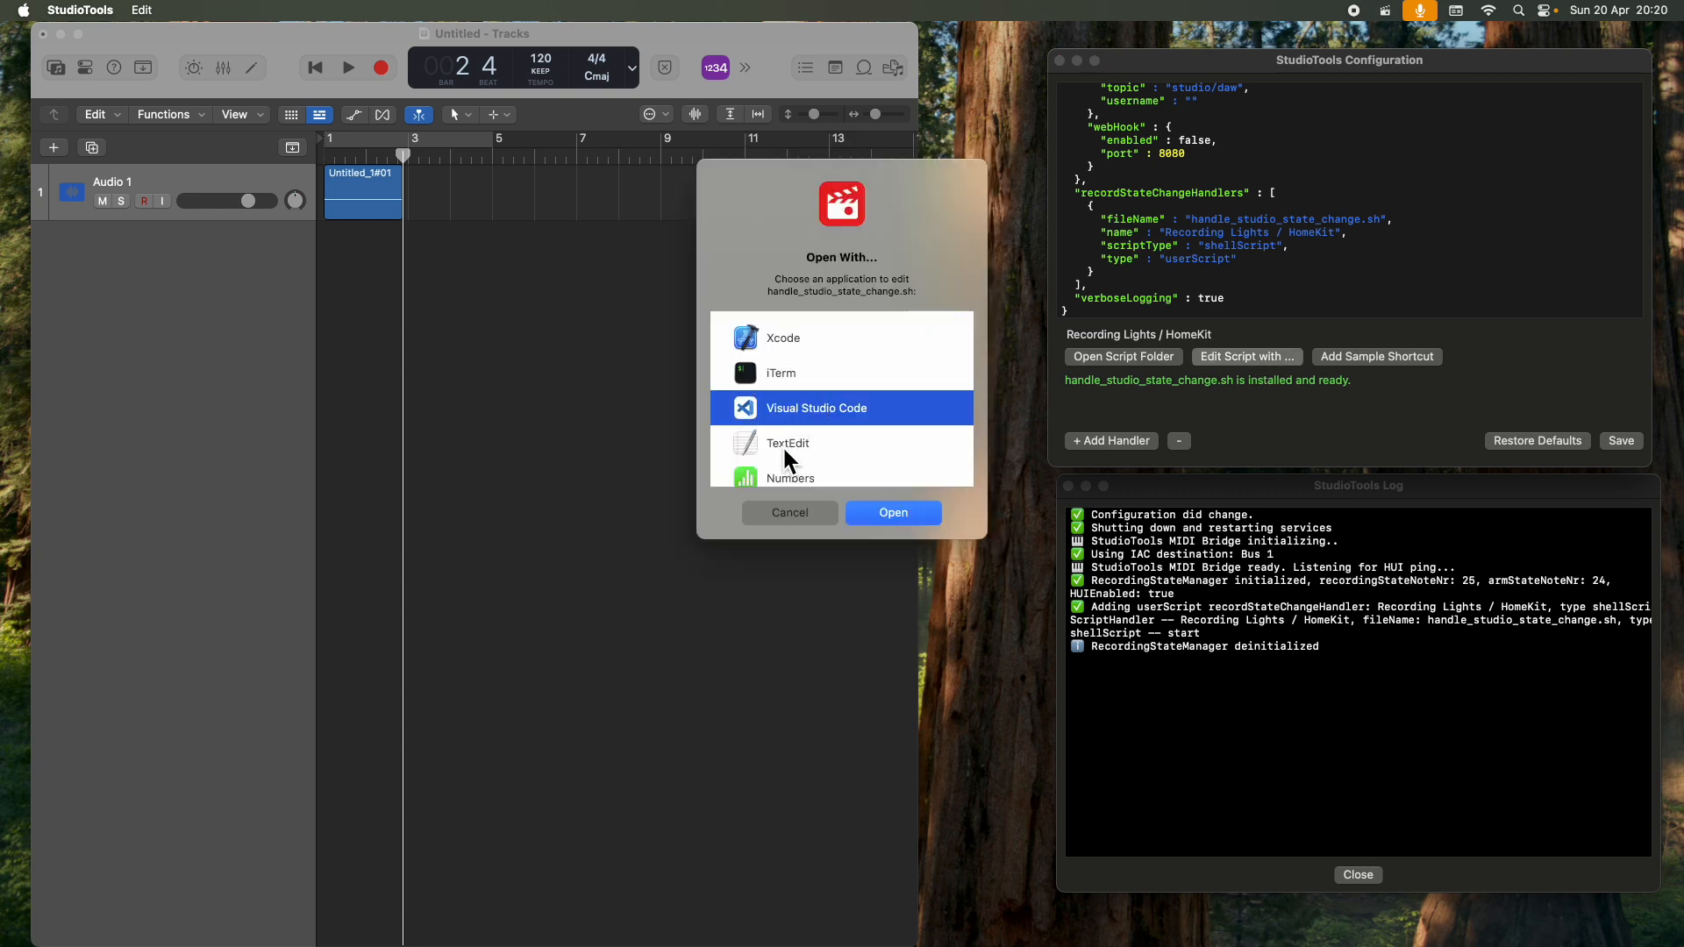
pyautogui.click(782, 444)
pyautogui.click(893, 513)
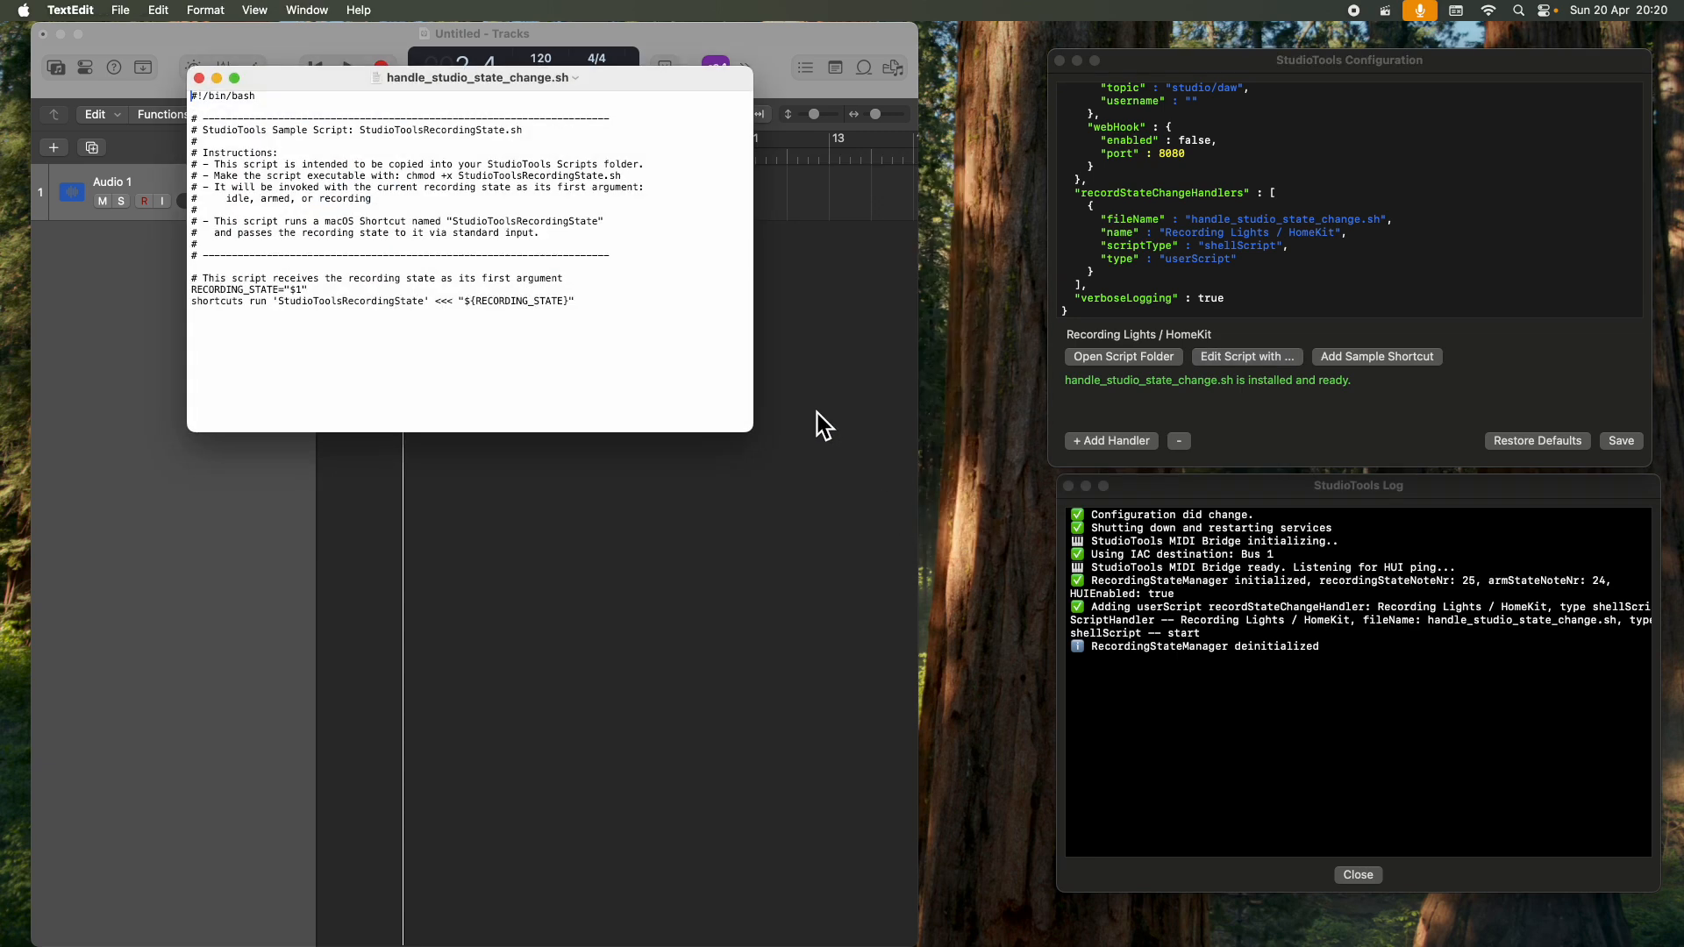
# Step: Highlight the shortcut name and the run command in the script's last line, and close the script
pyautogui.doubleClick(355, 302)
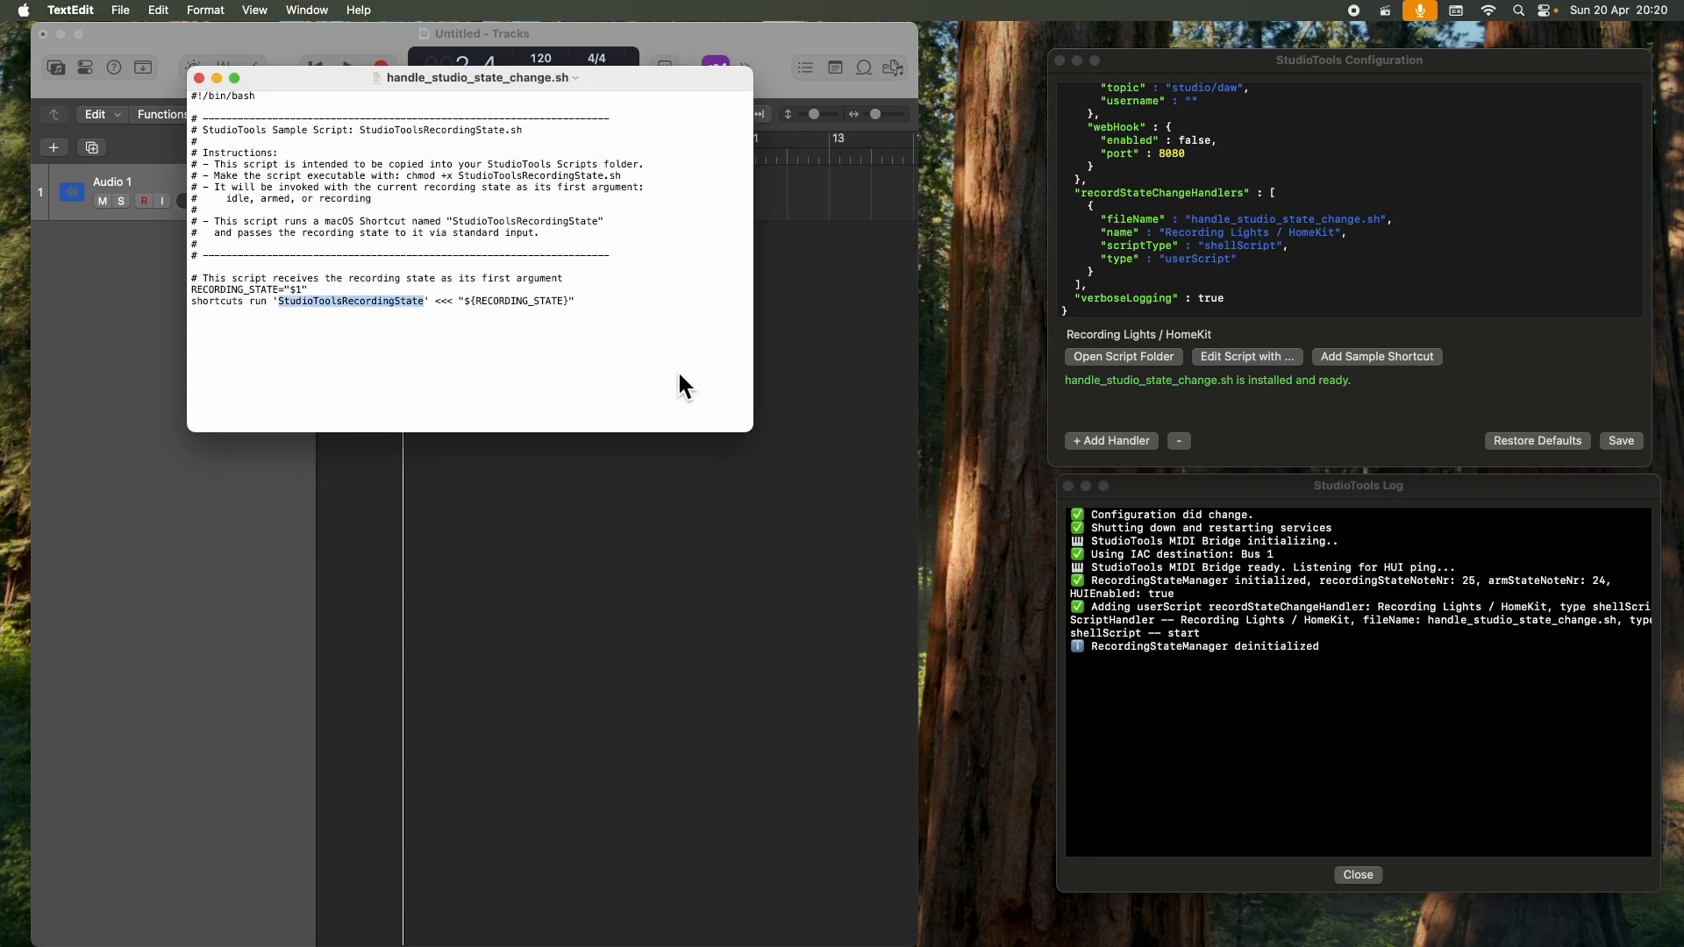
pyautogui.doubleClick(214, 302)
pyautogui.doubleClick(256, 301)
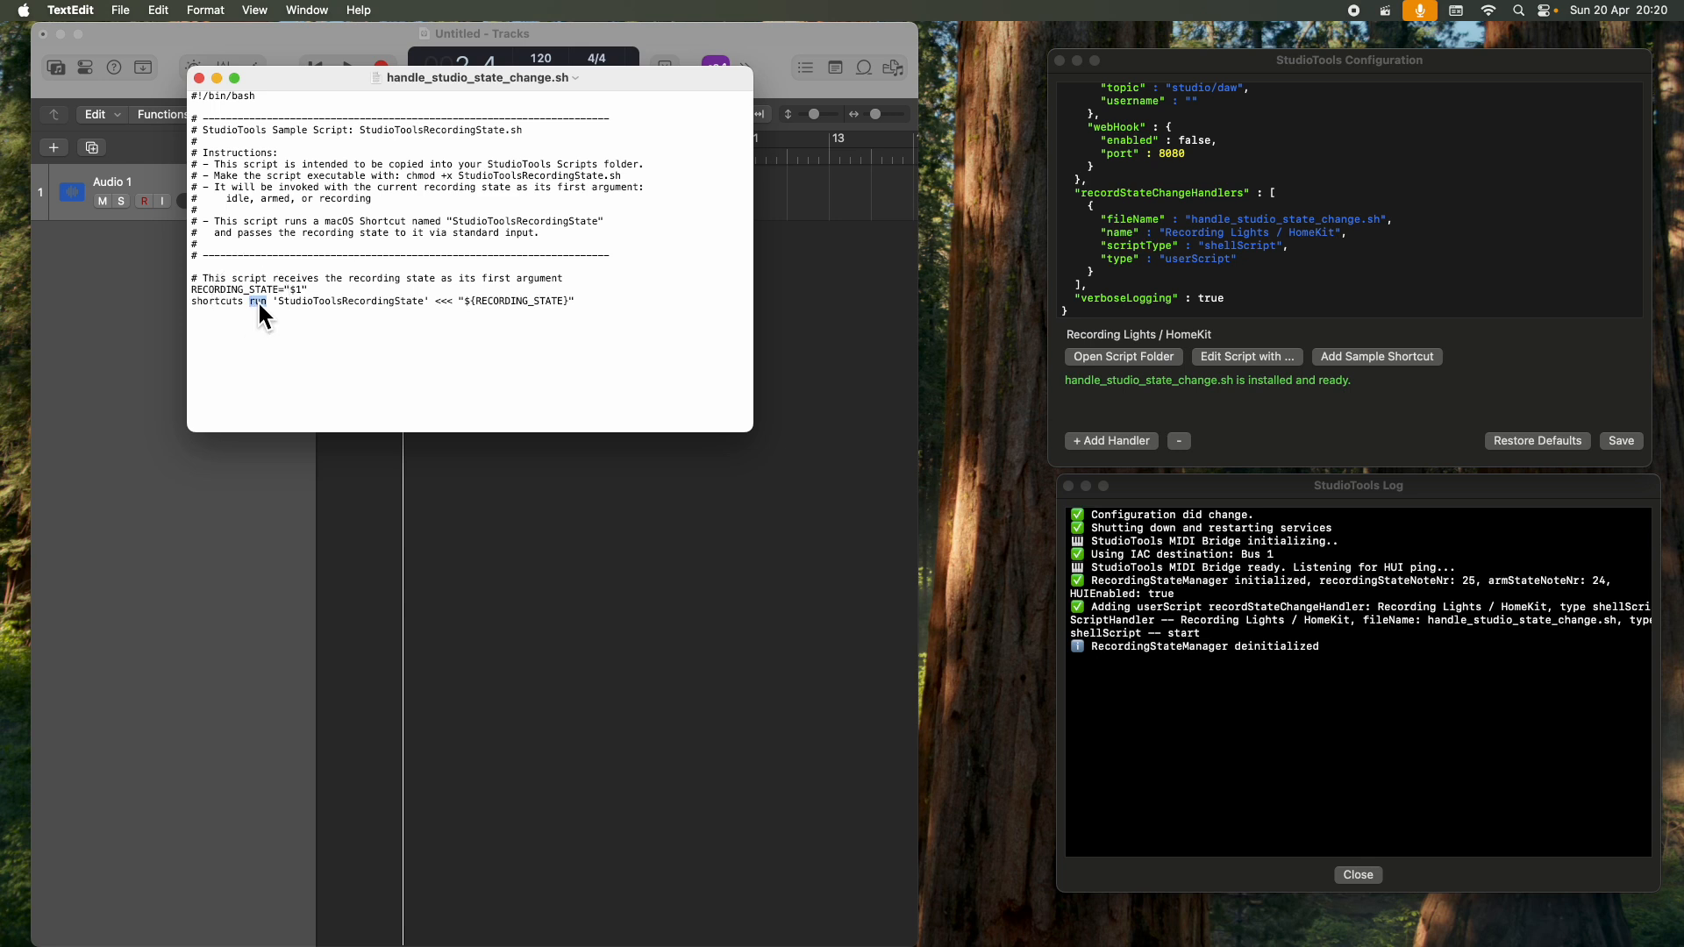
pyautogui.click(199, 78)
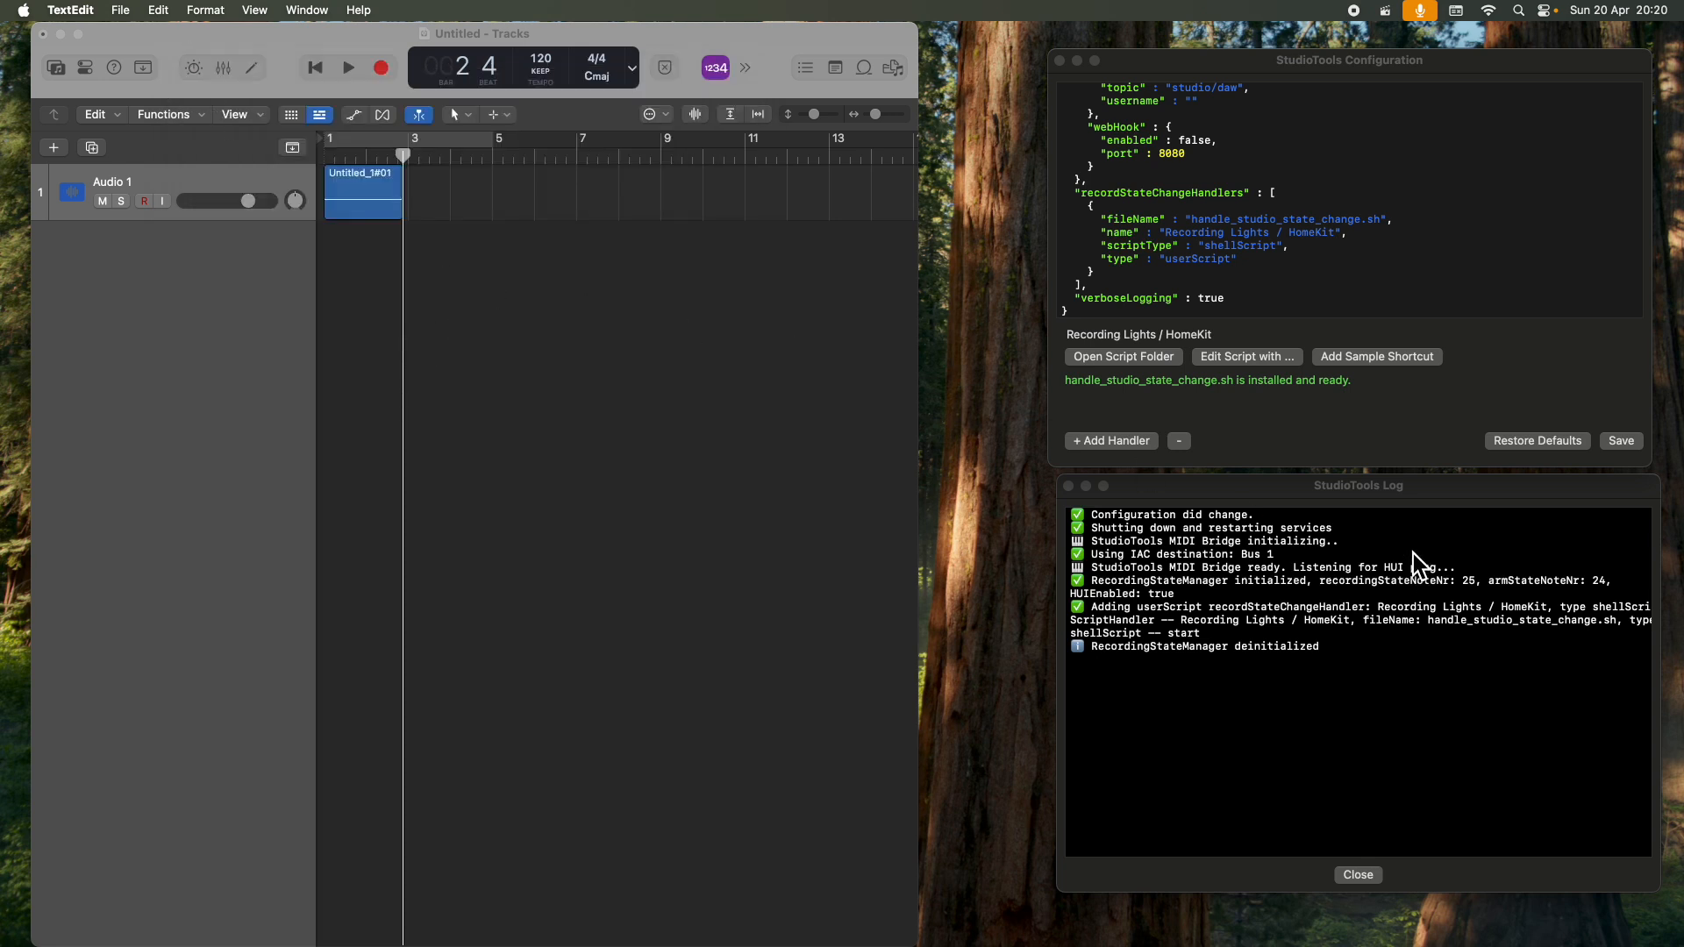
# Step: Record a short take on the Audio 1 track, highlight the ScriptTrigger entry in the StudioTools log, and stop recording
pyautogui.click(389, 71)
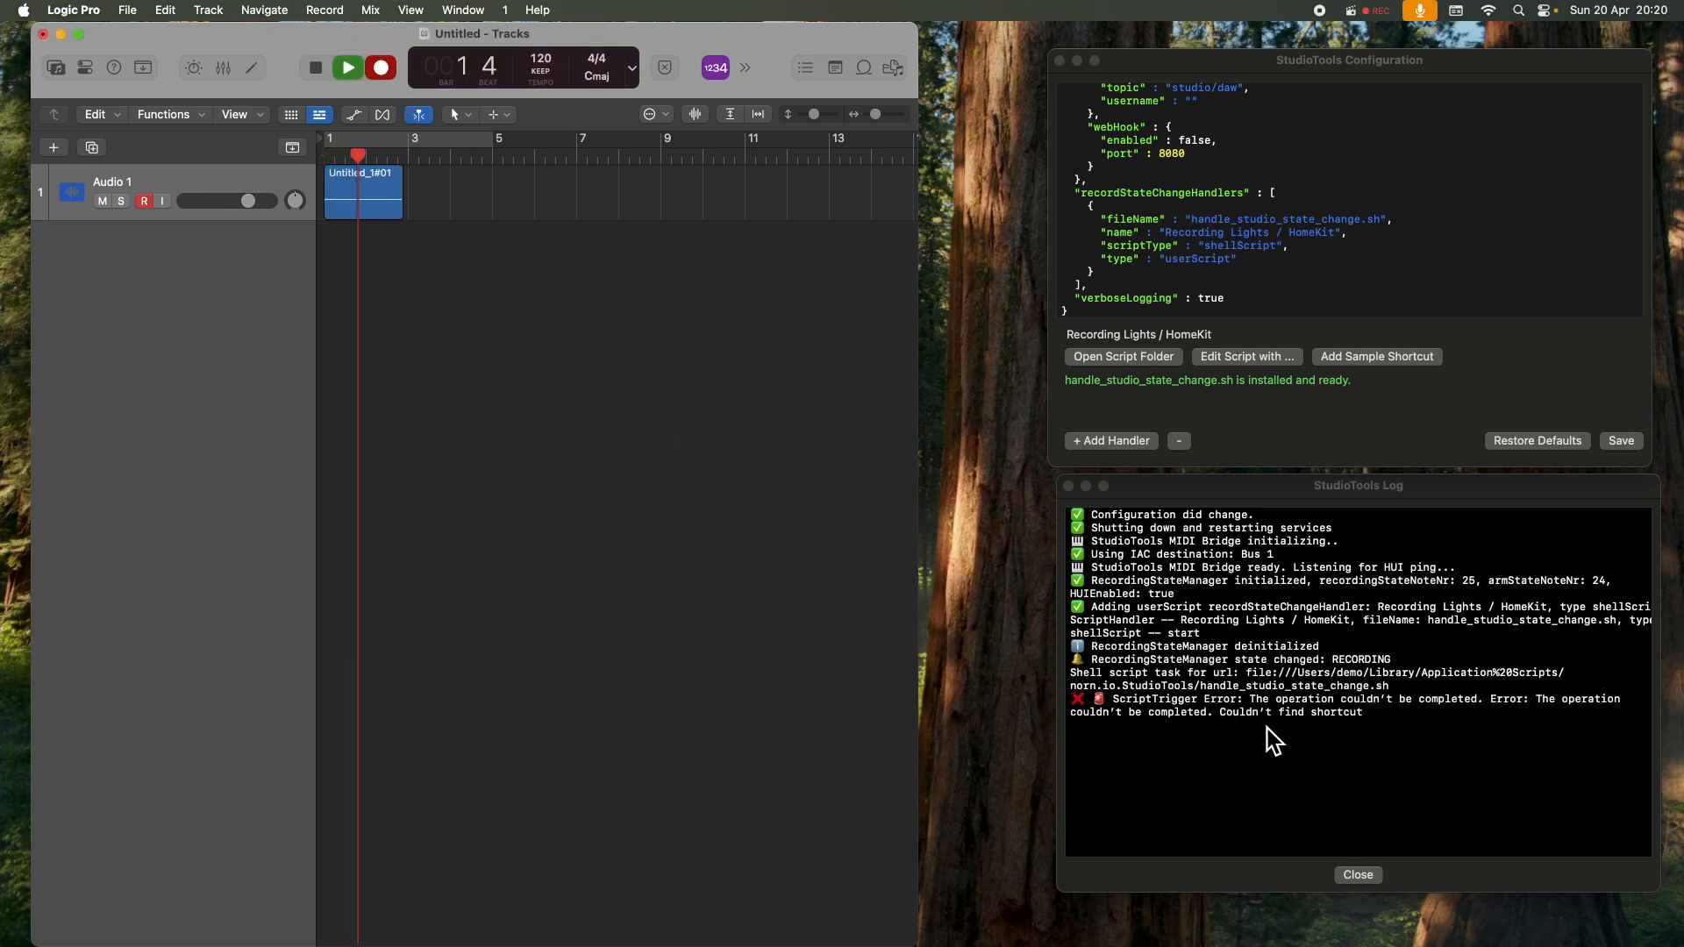
pyautogui.click(1594, 715)
pyautogui.moveTo(1630, 702); pyautogui.dragTo(1015, 712)
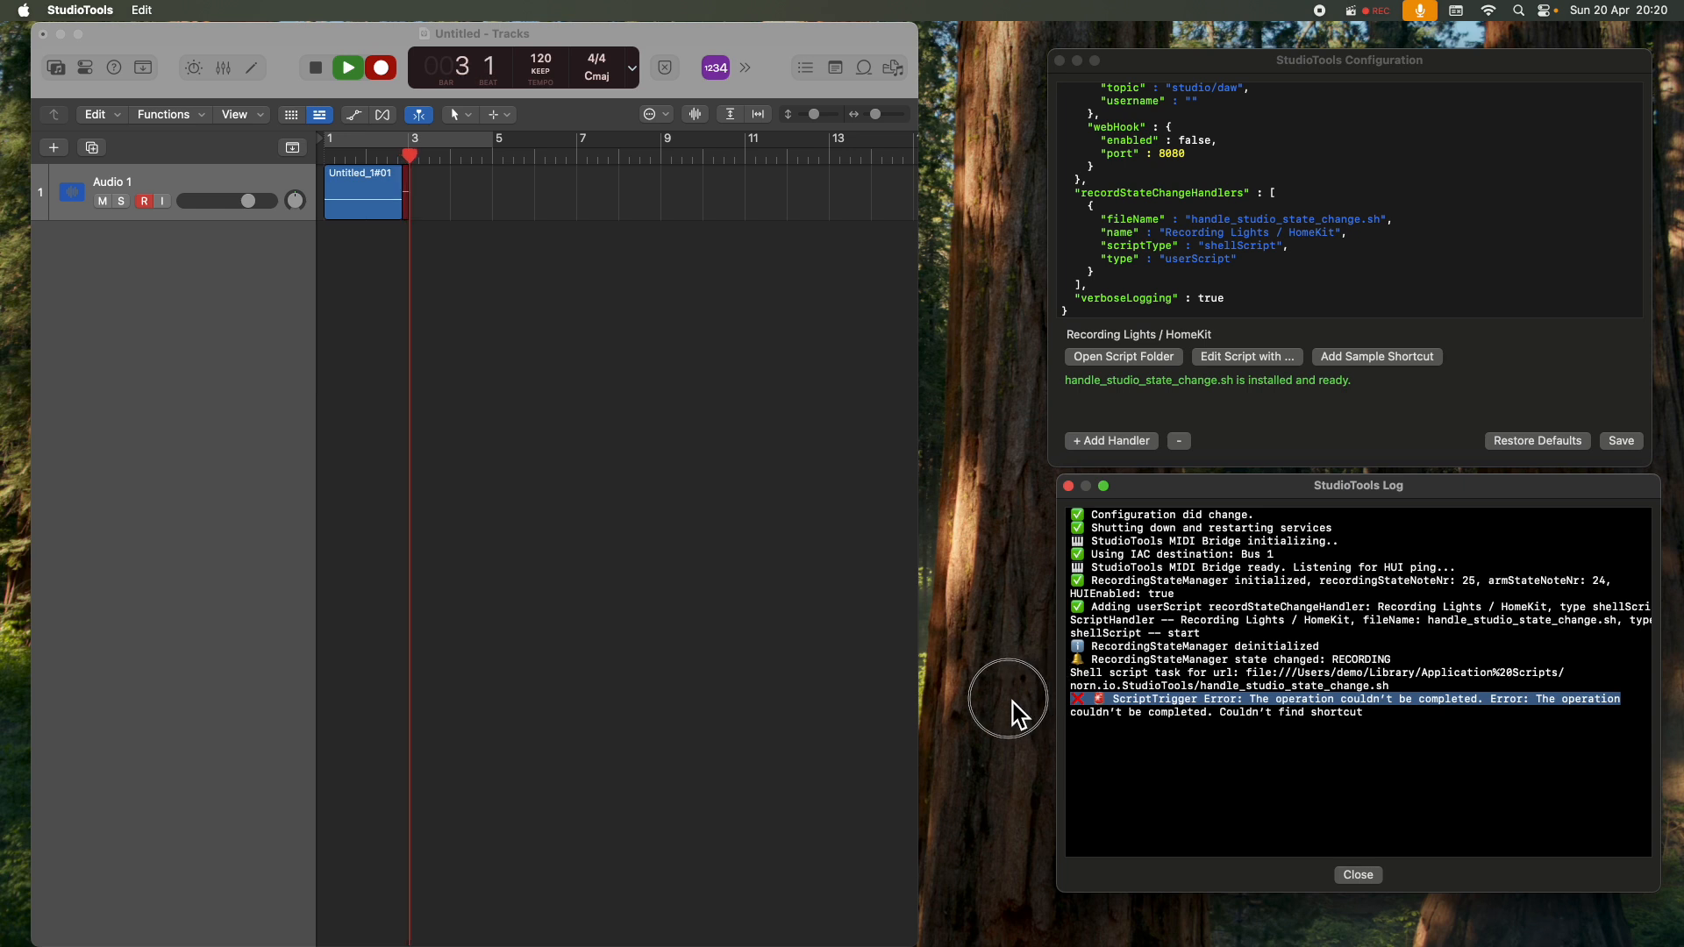
pyautogui.click(315, 68)
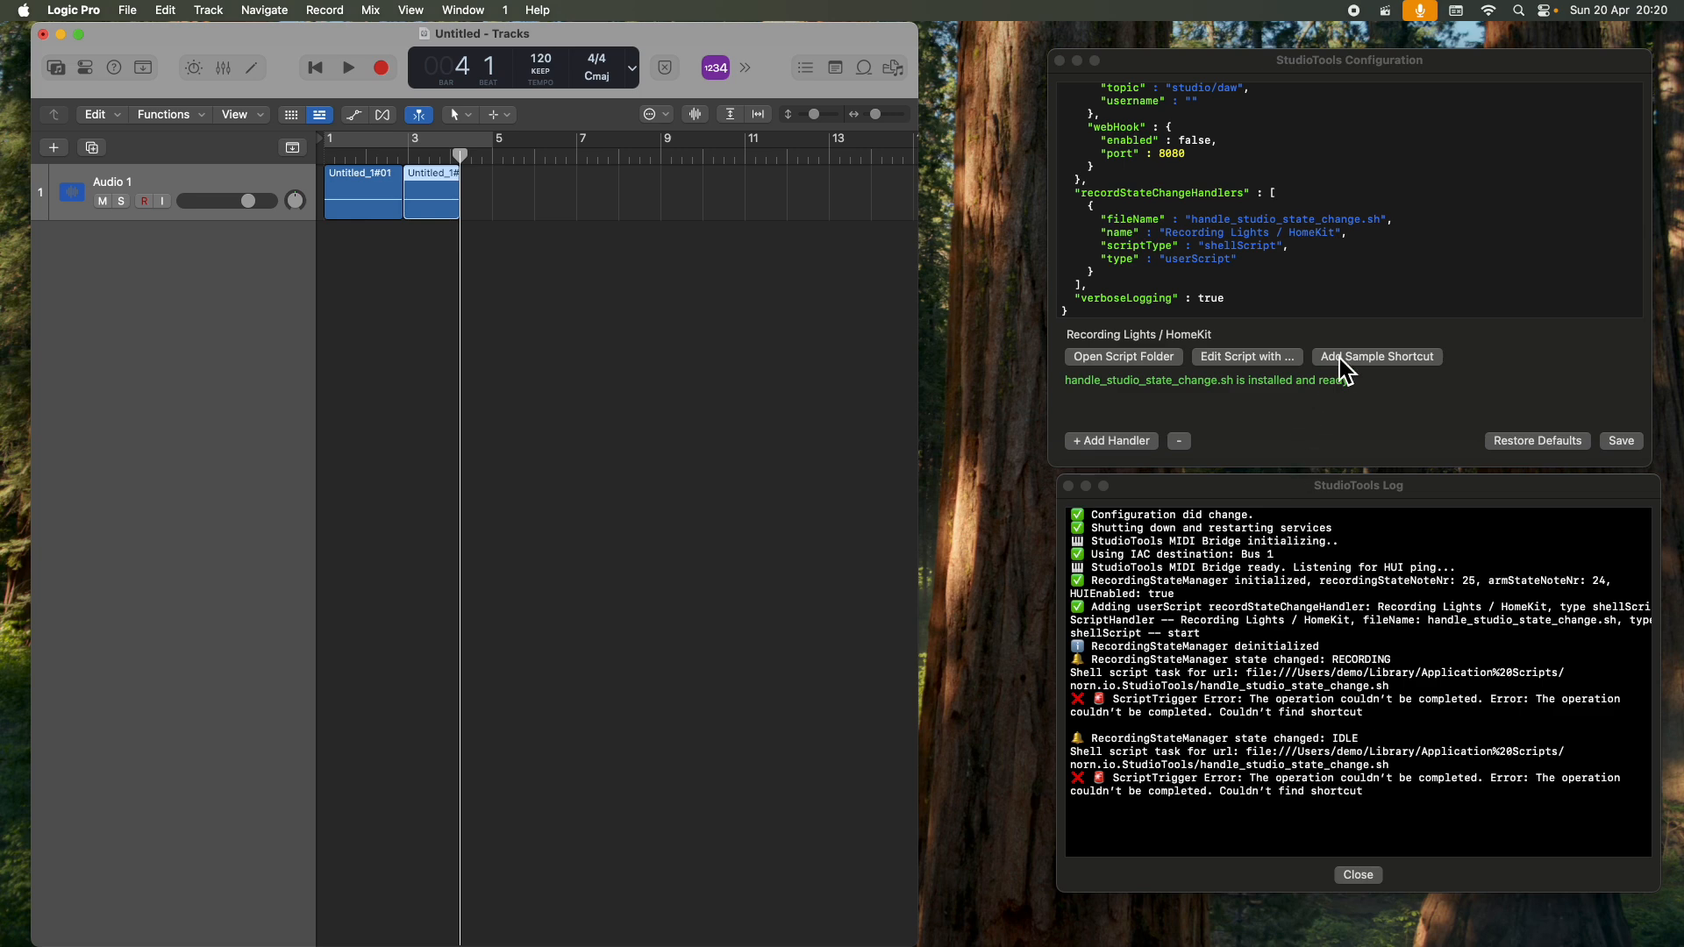
# Step: Add the sample StudioToolsRecordingState shortcut to Shortcuts and open it for editing
pyautogui.click(1376, 356)
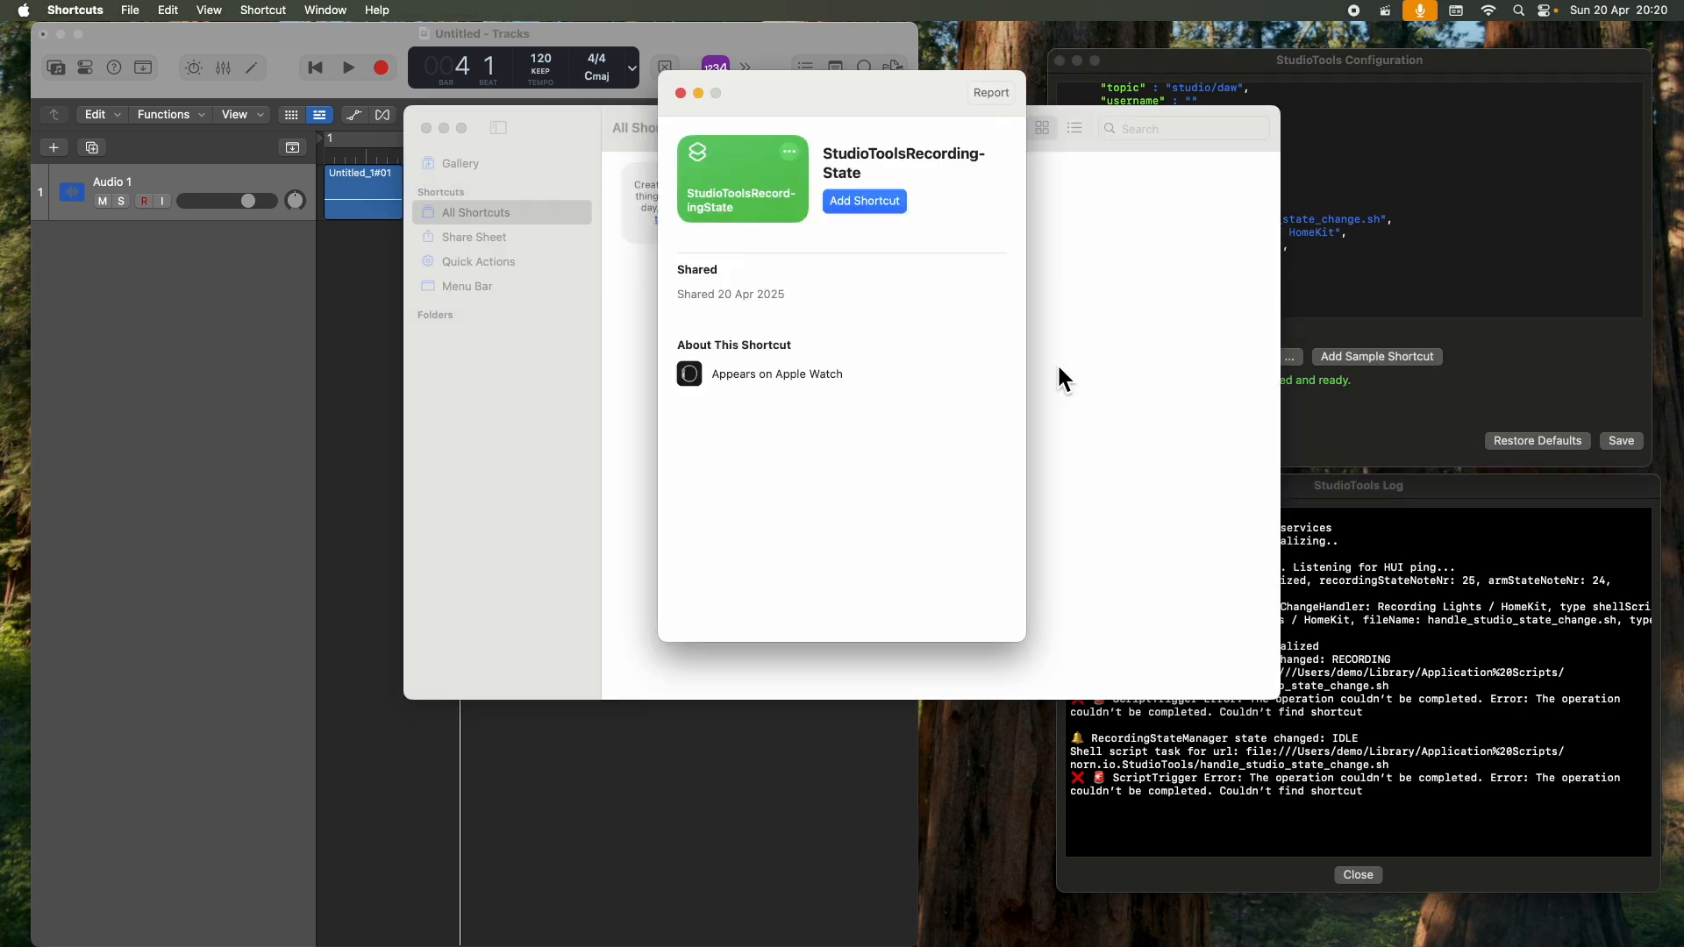
pyautogui.click(860, 205)
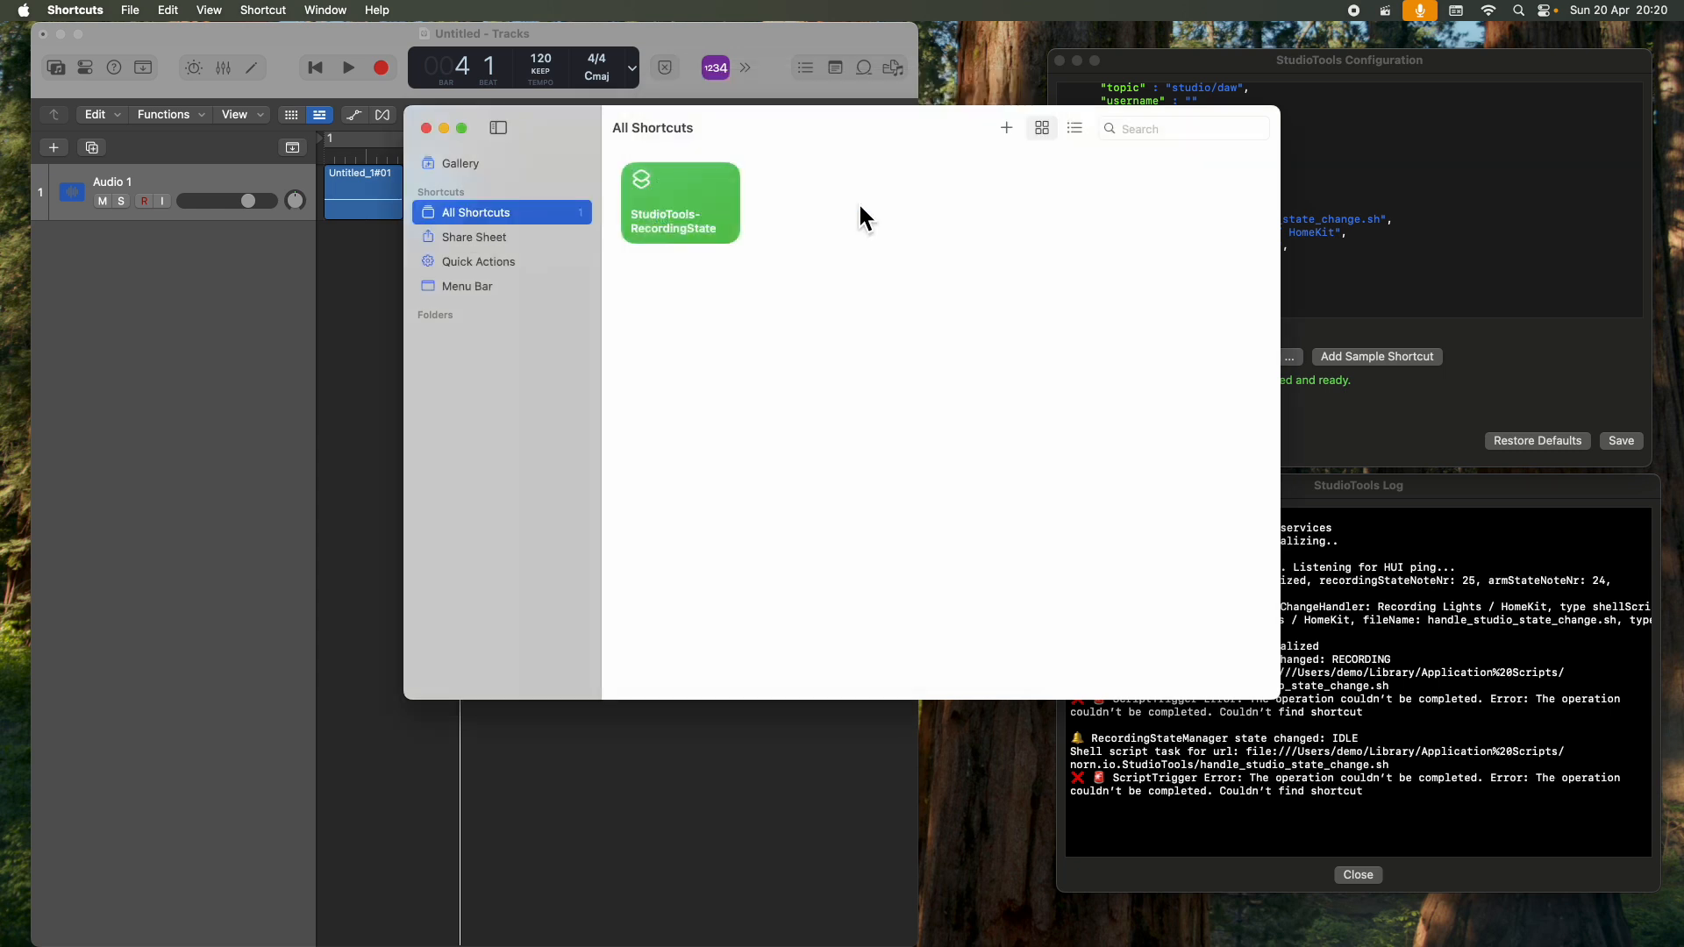
pyautogui.click(679, 204)
pyautogui.rightClick(678, 211)
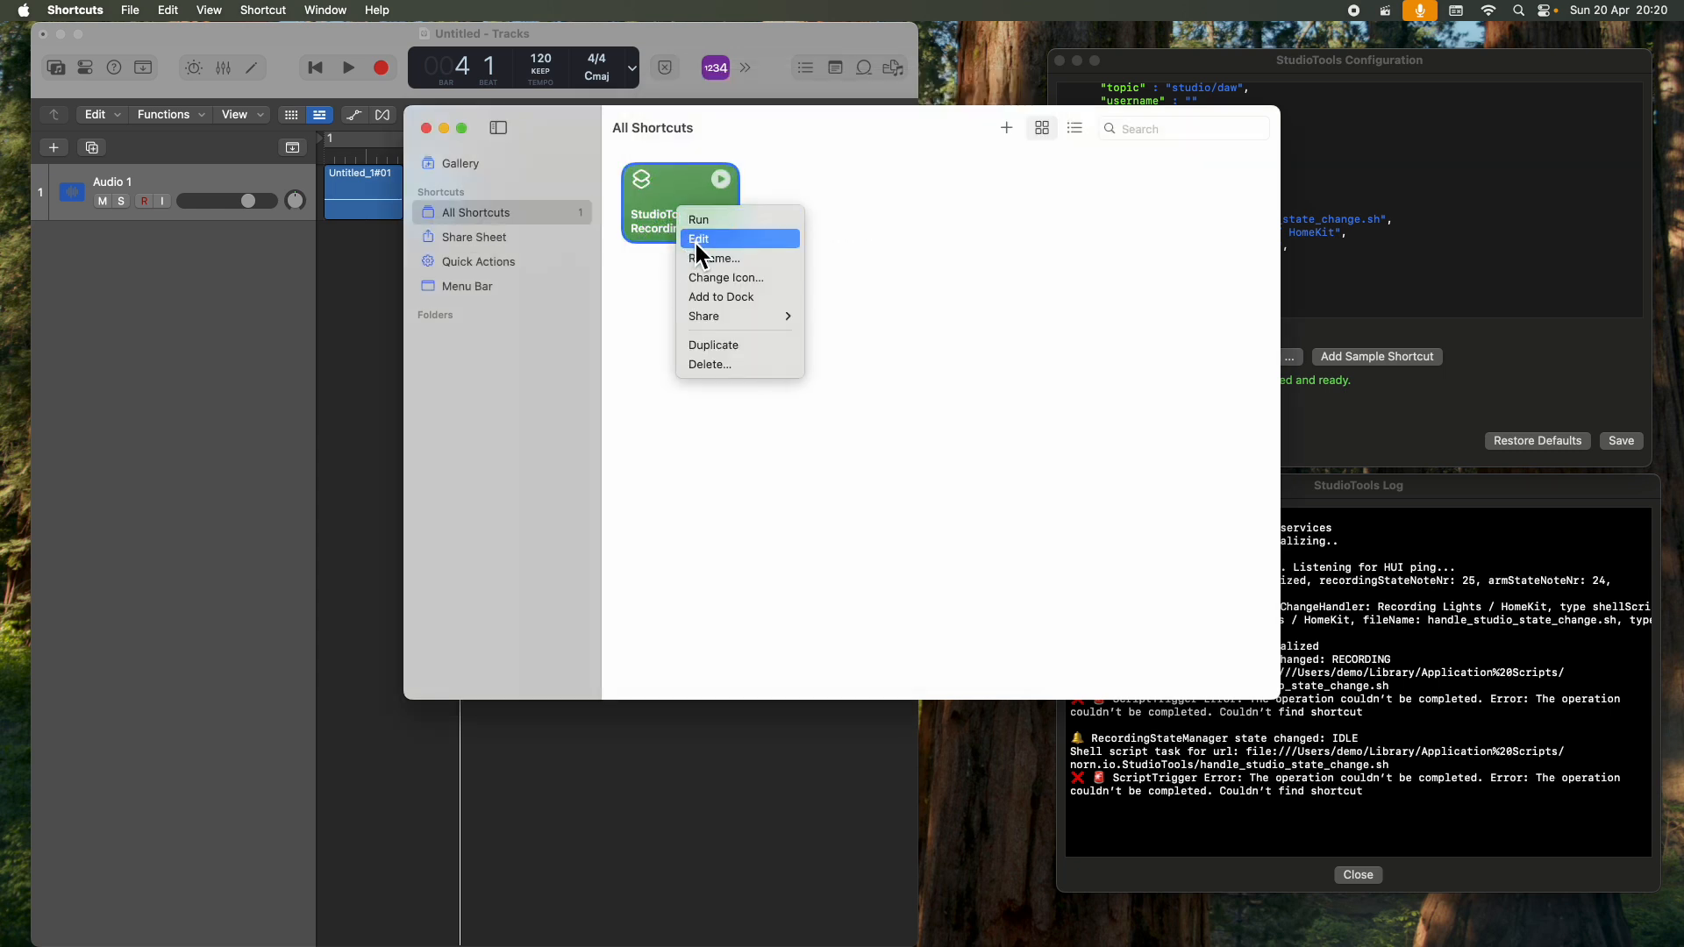
pyautogui.click(699, 240)
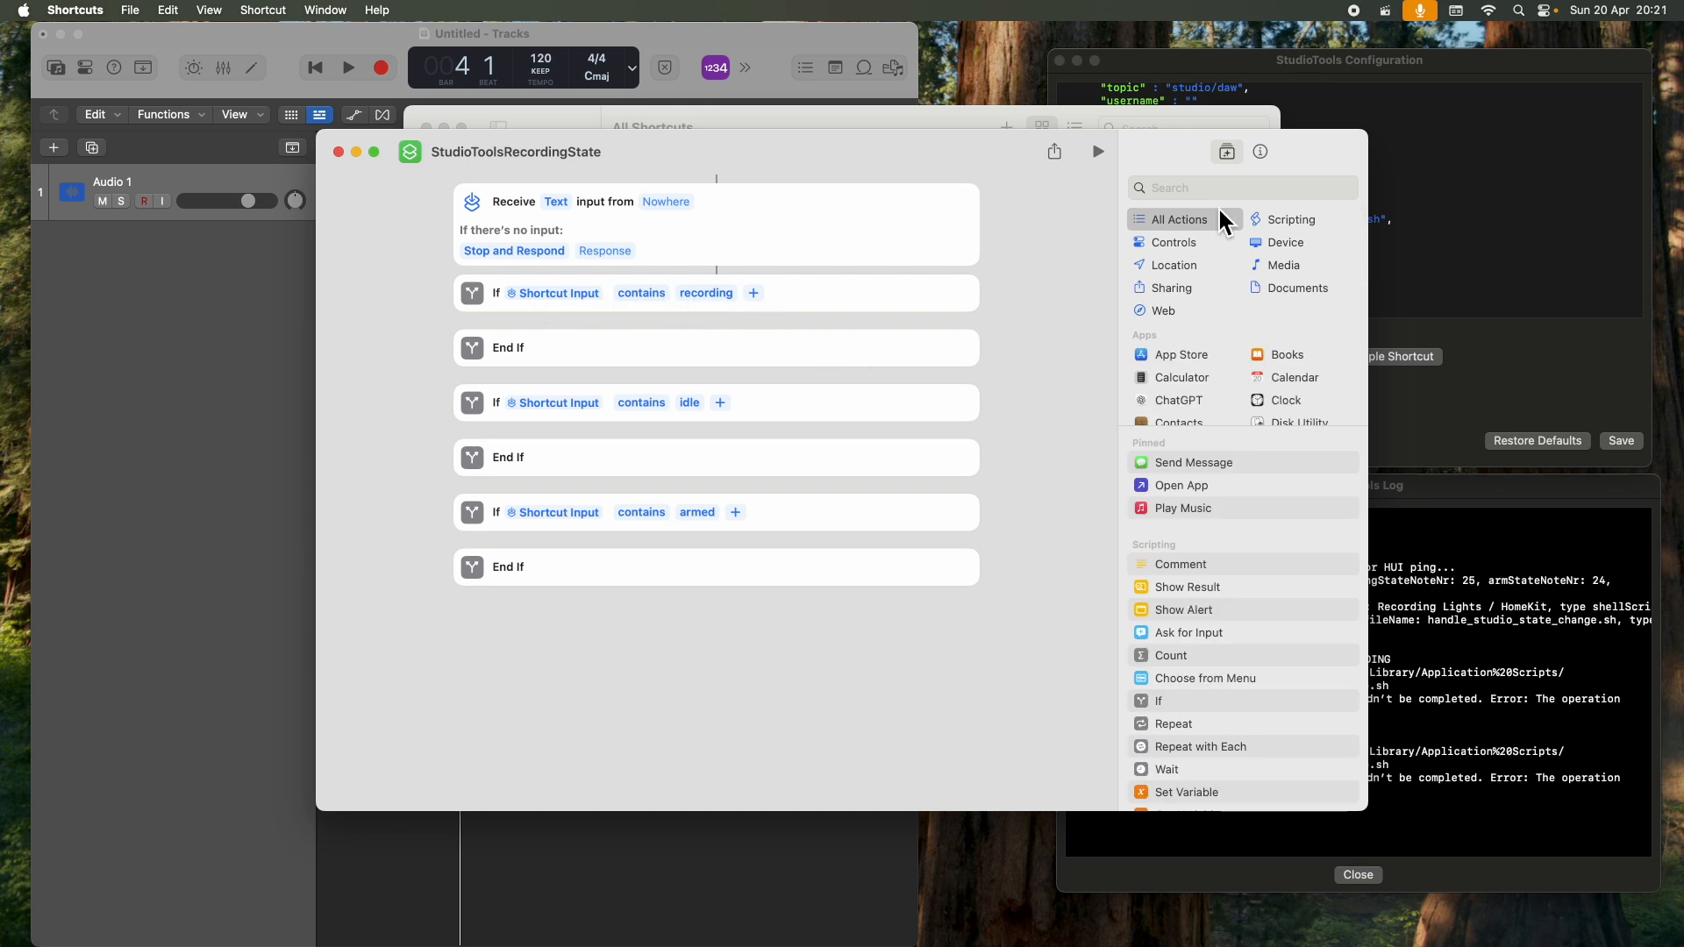
# Step: Place a Control Home action inside the "recording" condition of the shortcut and remove it again
pyautogui.click(1208, 186)
pyautogui.write('home')
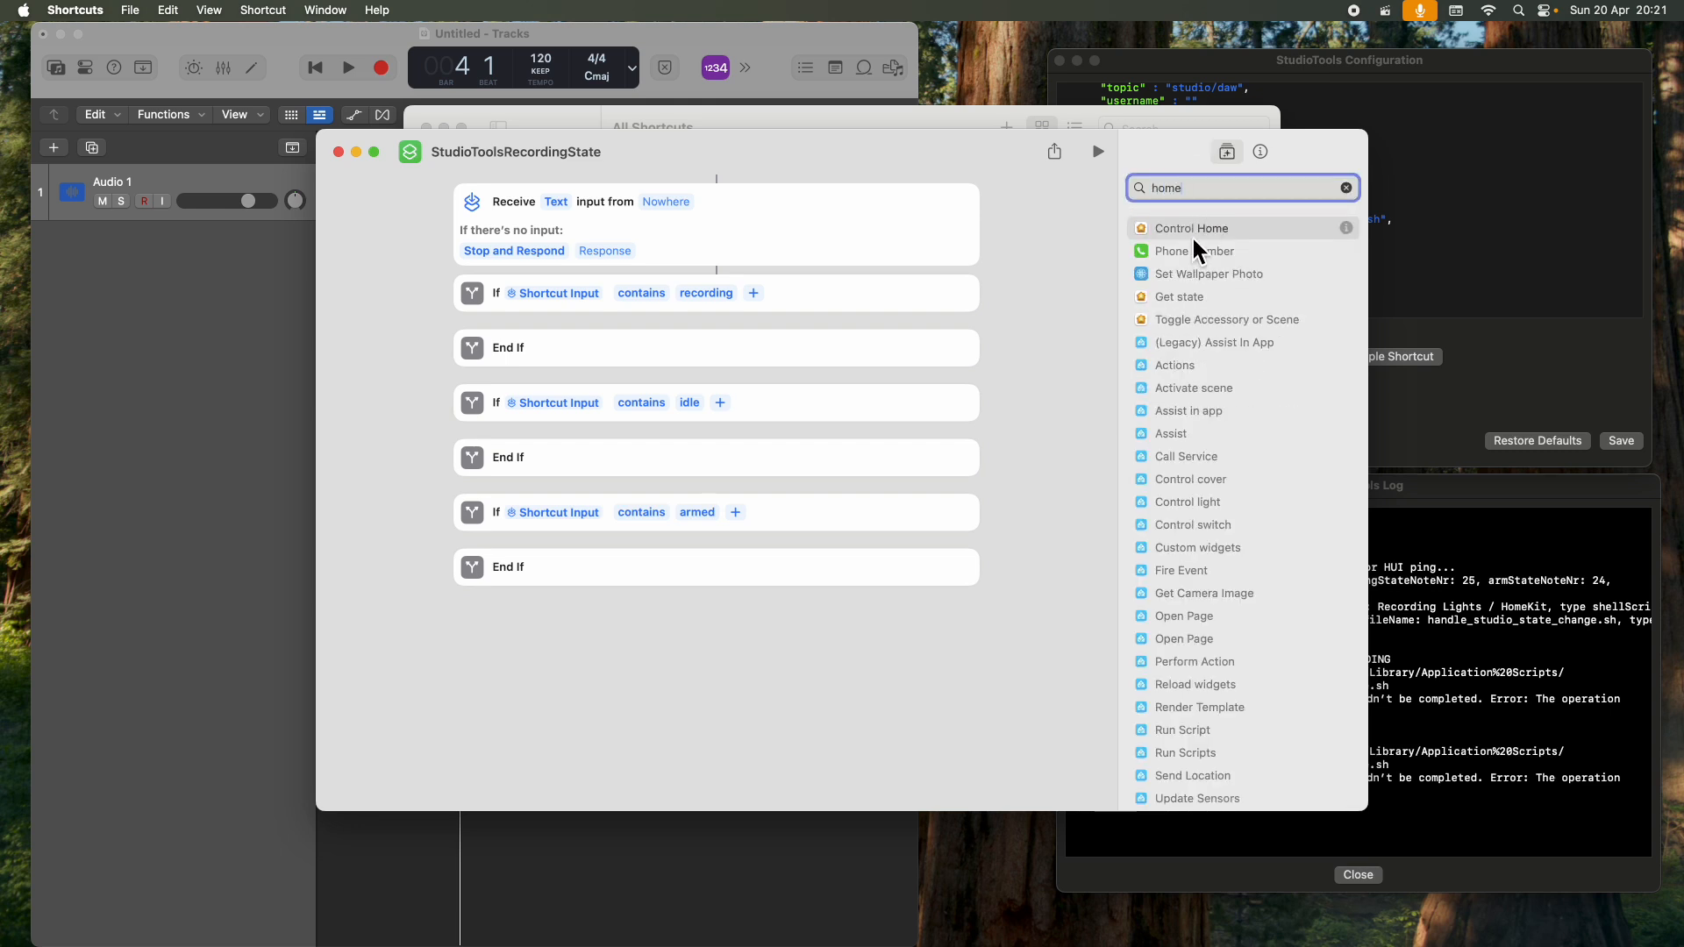
pyautogui.moveTo(1191, 235); pyautogui.dragTo(562, 340)
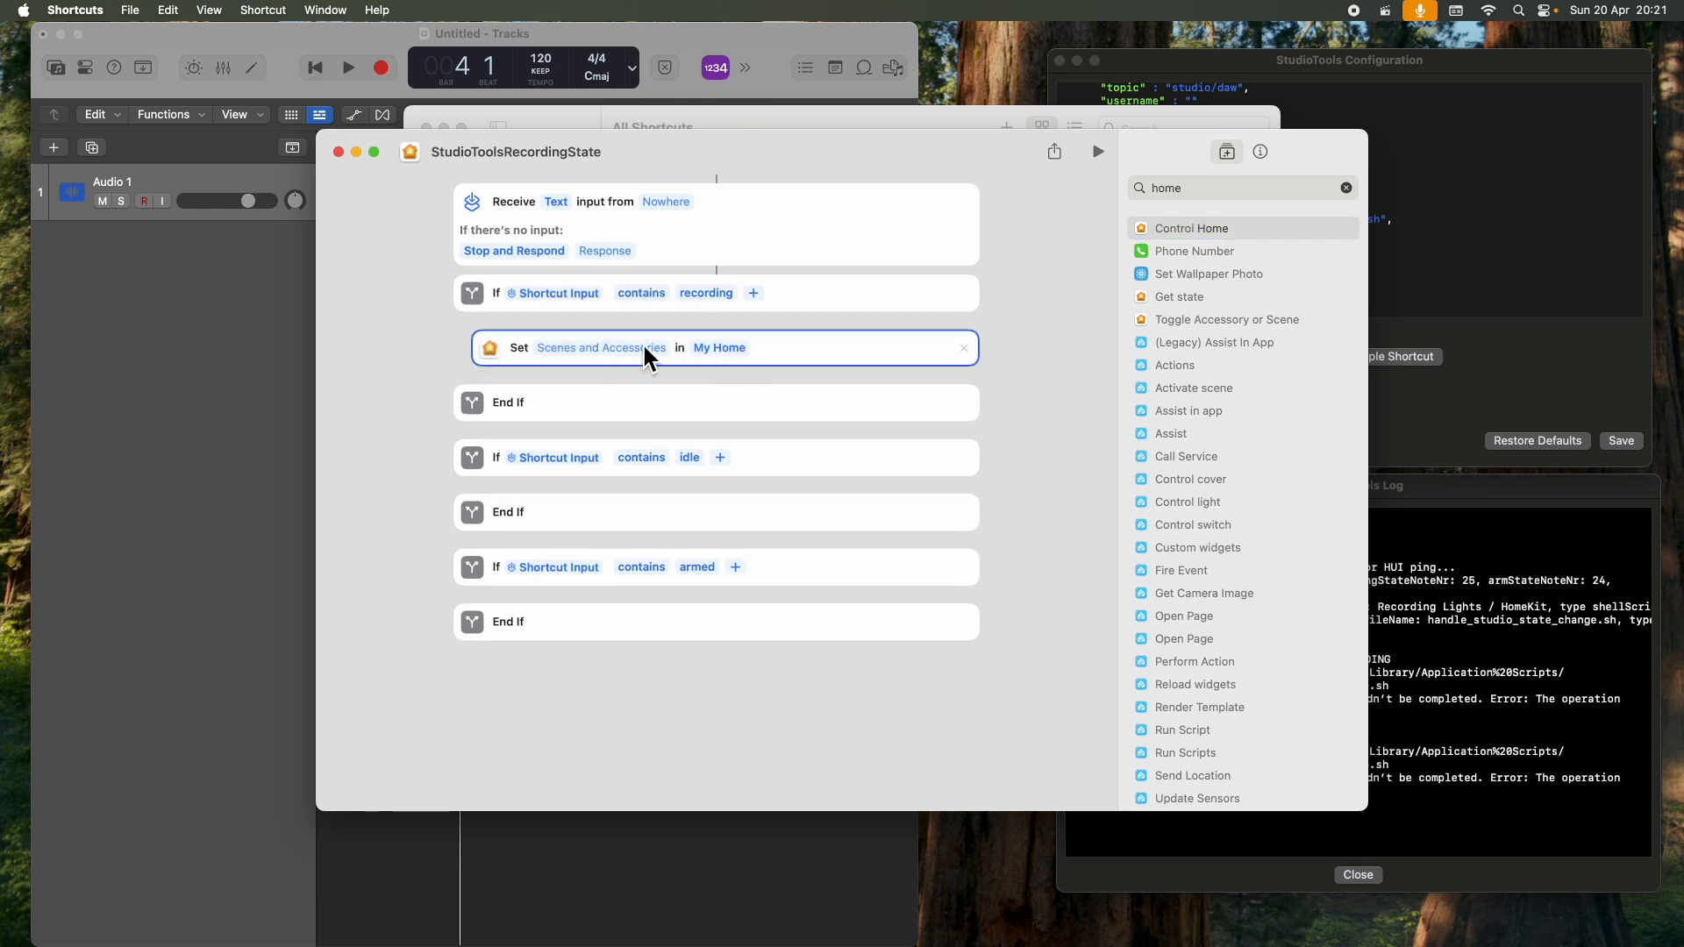
pyautogui.click(965, 349)
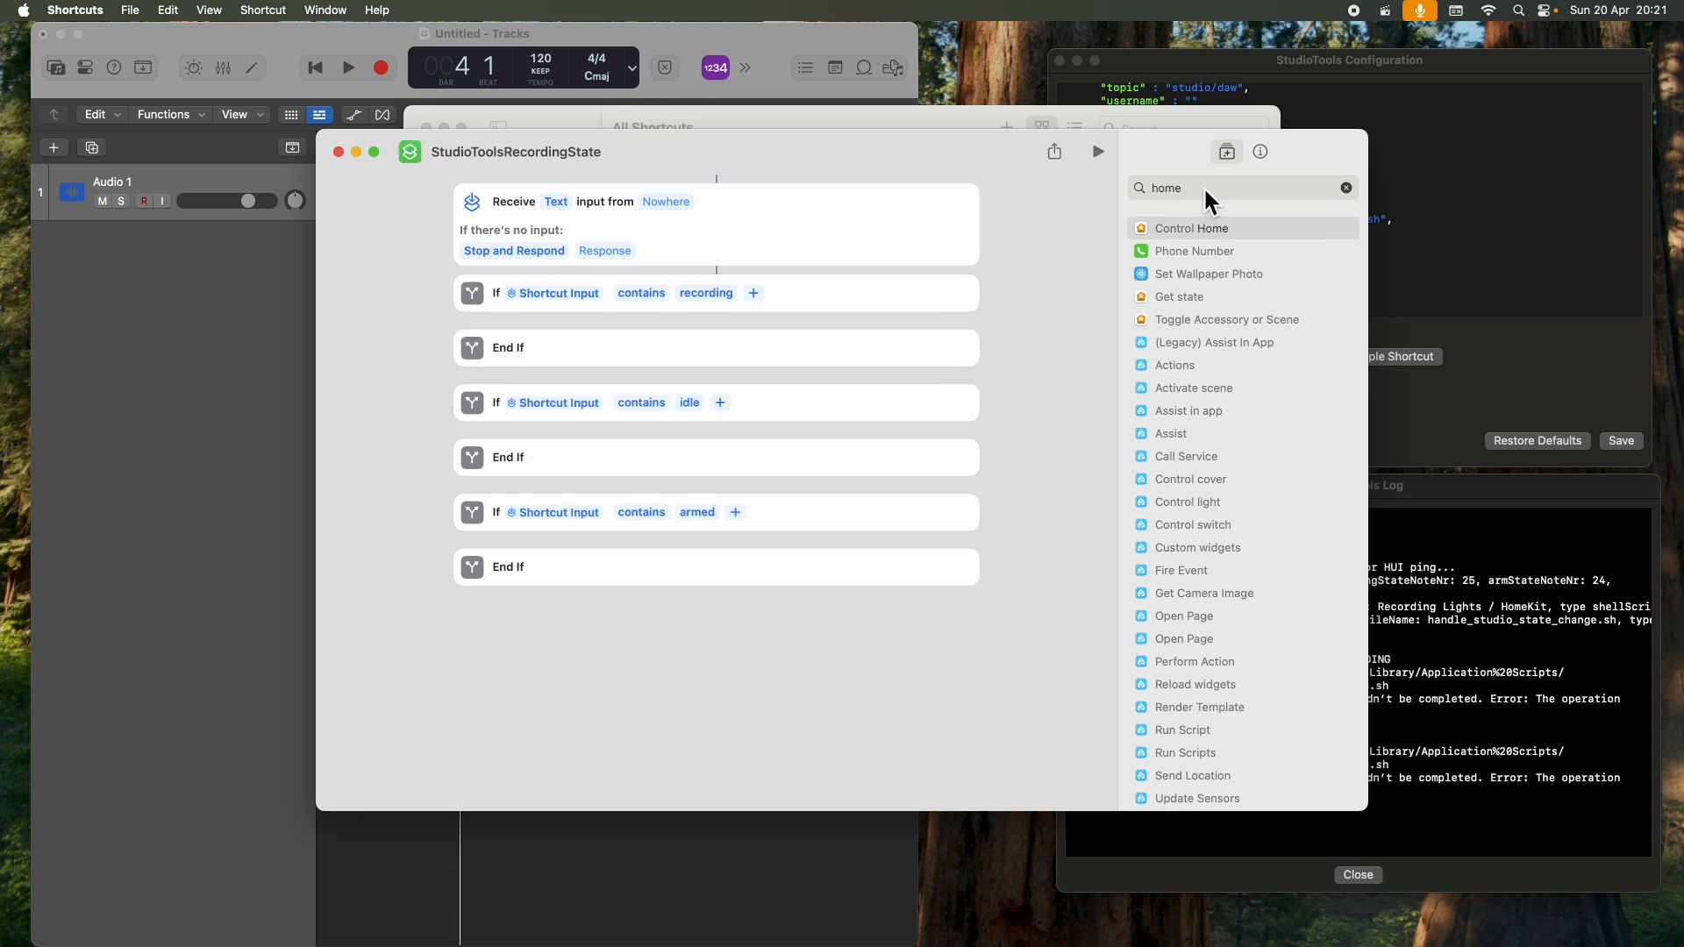
# Step: Add a Show Notification action with the text "Hello World, we are recording" inside the "recording" condition
pyautogui.click(1345, 187)
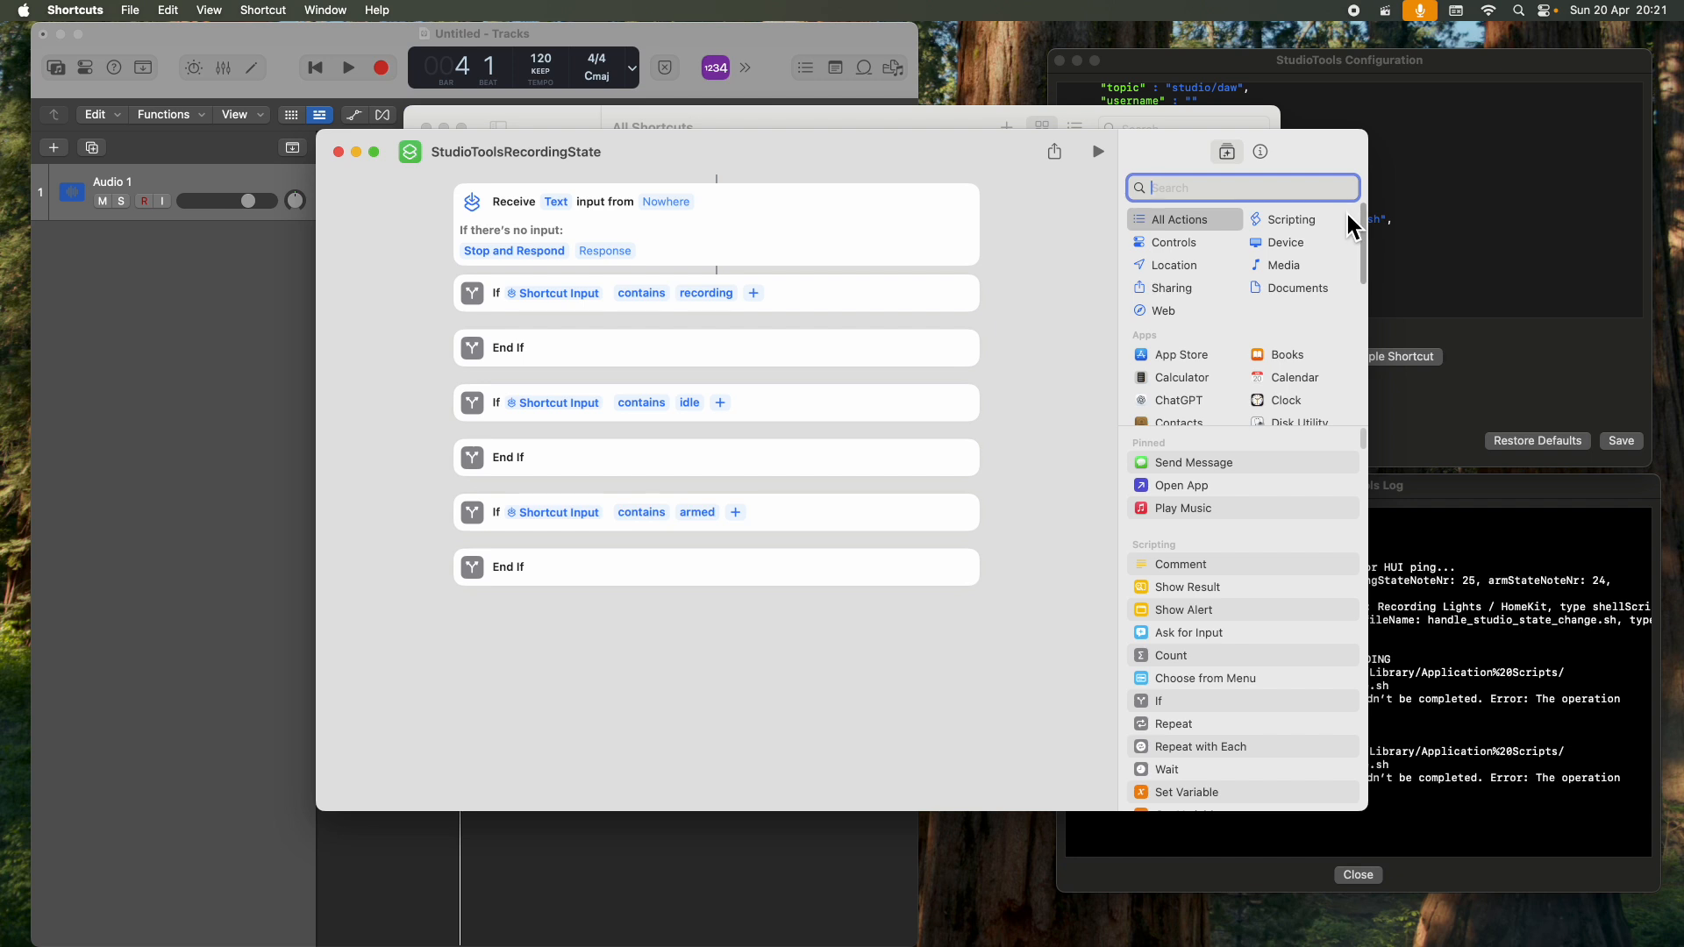
pyautogui.write('notif')
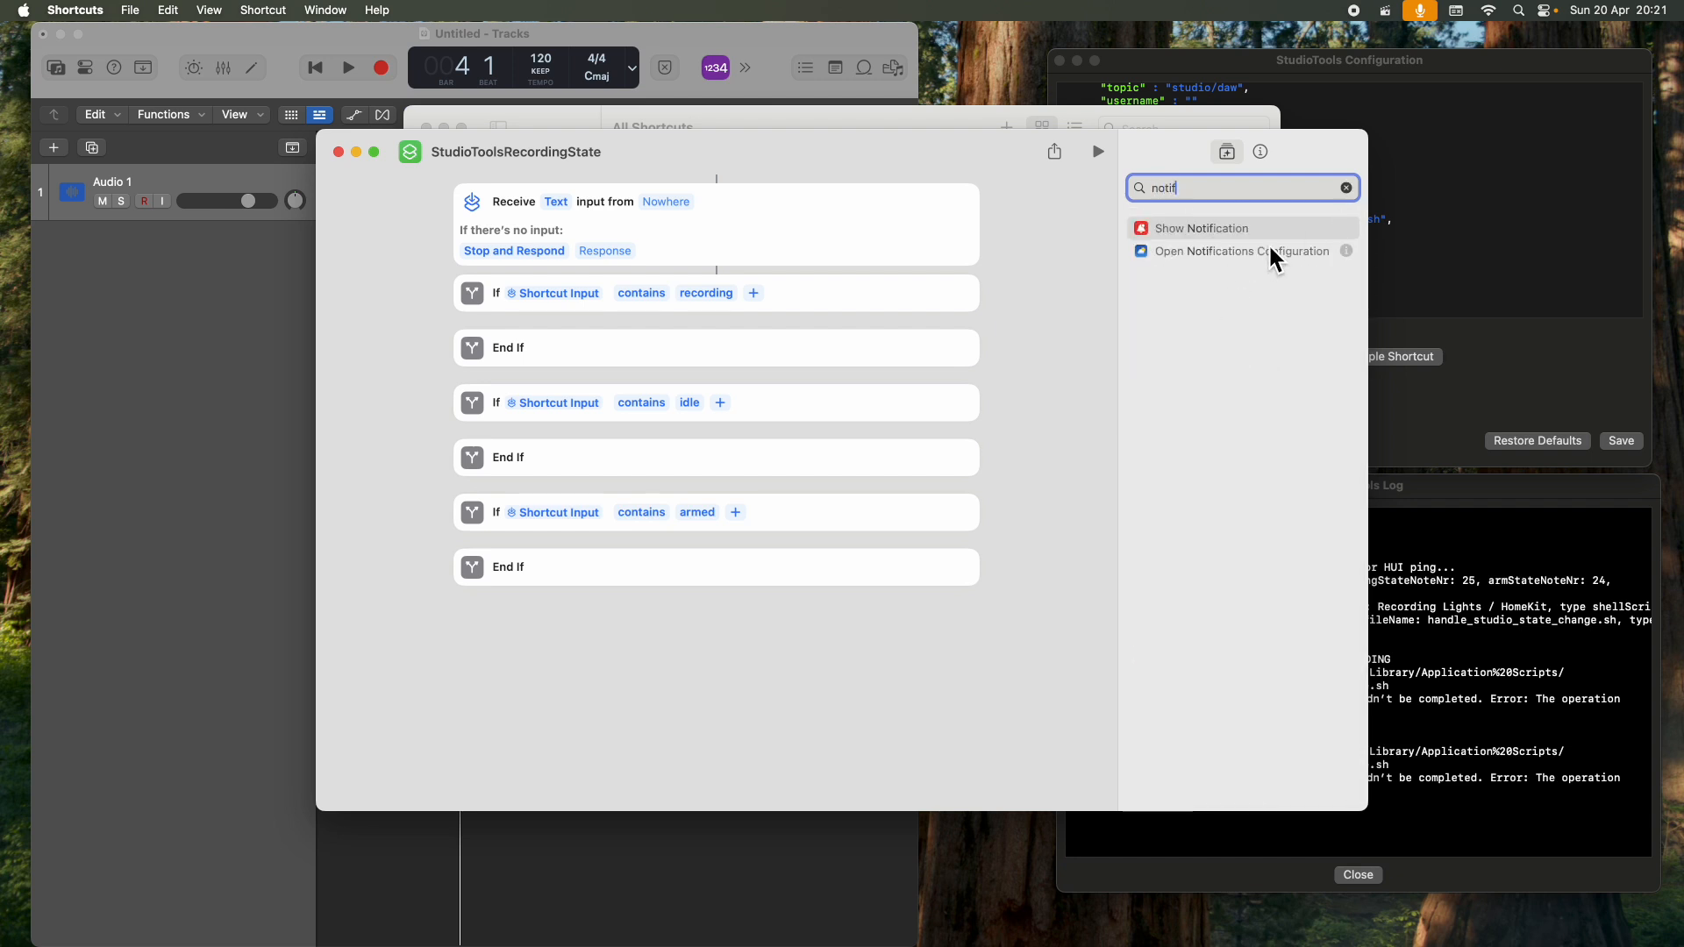
pyautogui.moveTo(1250, 230); pyautogui.dragTo(640, 348)
pyautogui.write(', we are recording')
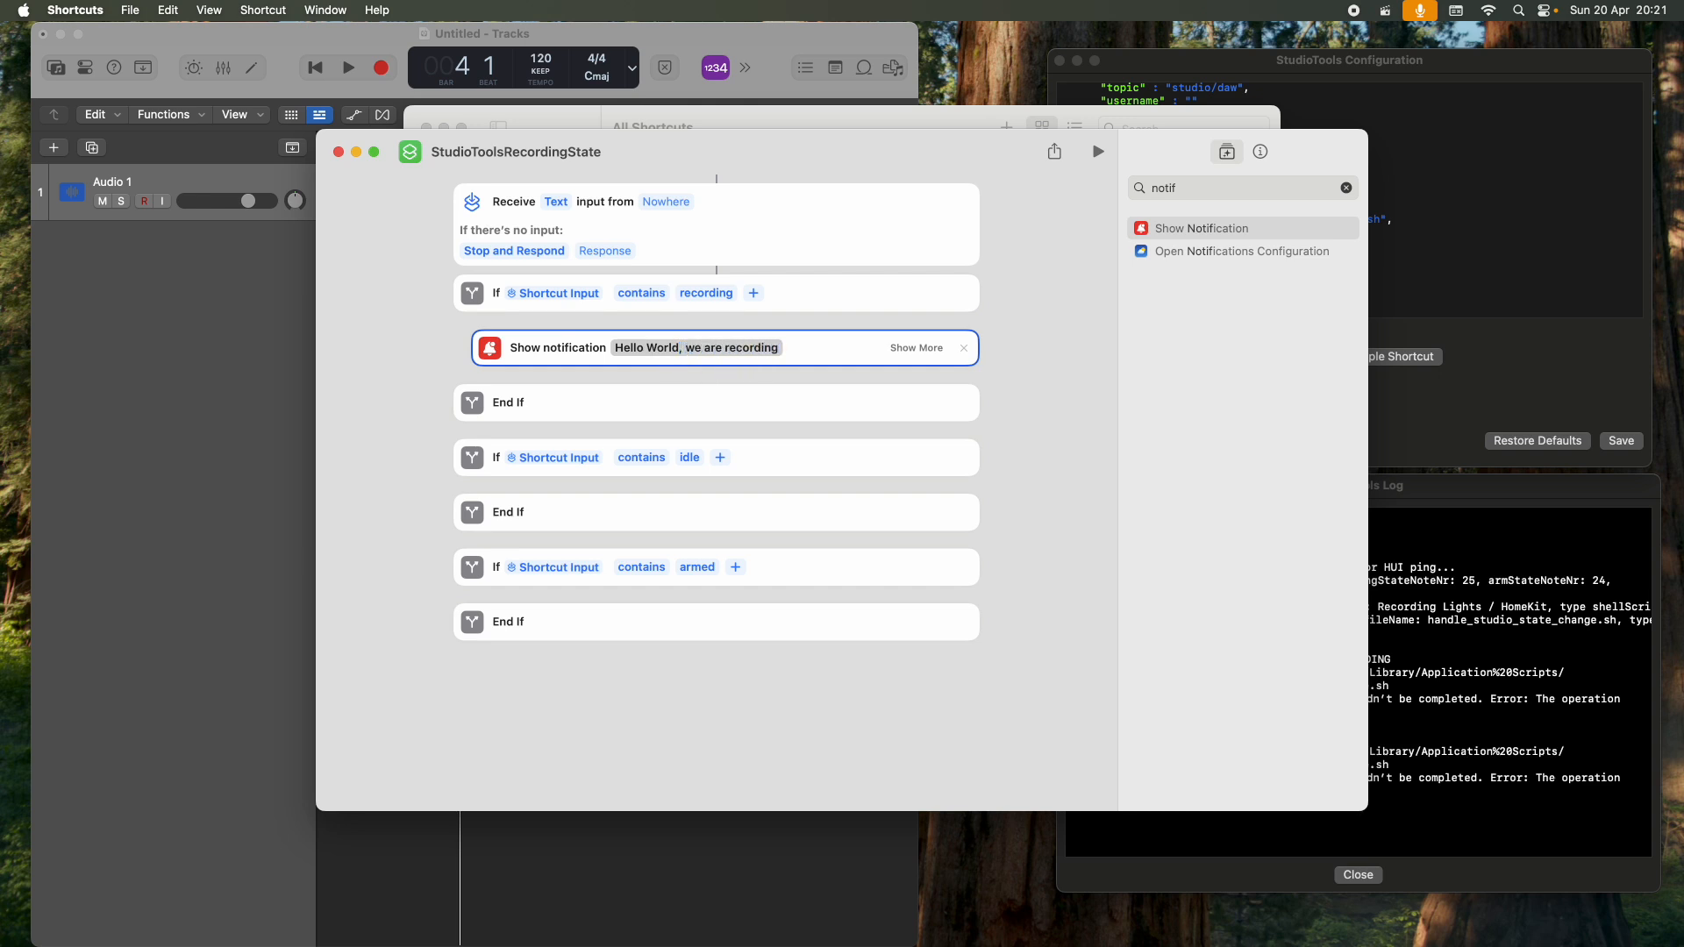
# Step: Switch to Logic Pro, record a short take on Audio 1, always allow the shortcut to output its text item, and stop recording
pyautogui.click(1044, 338)
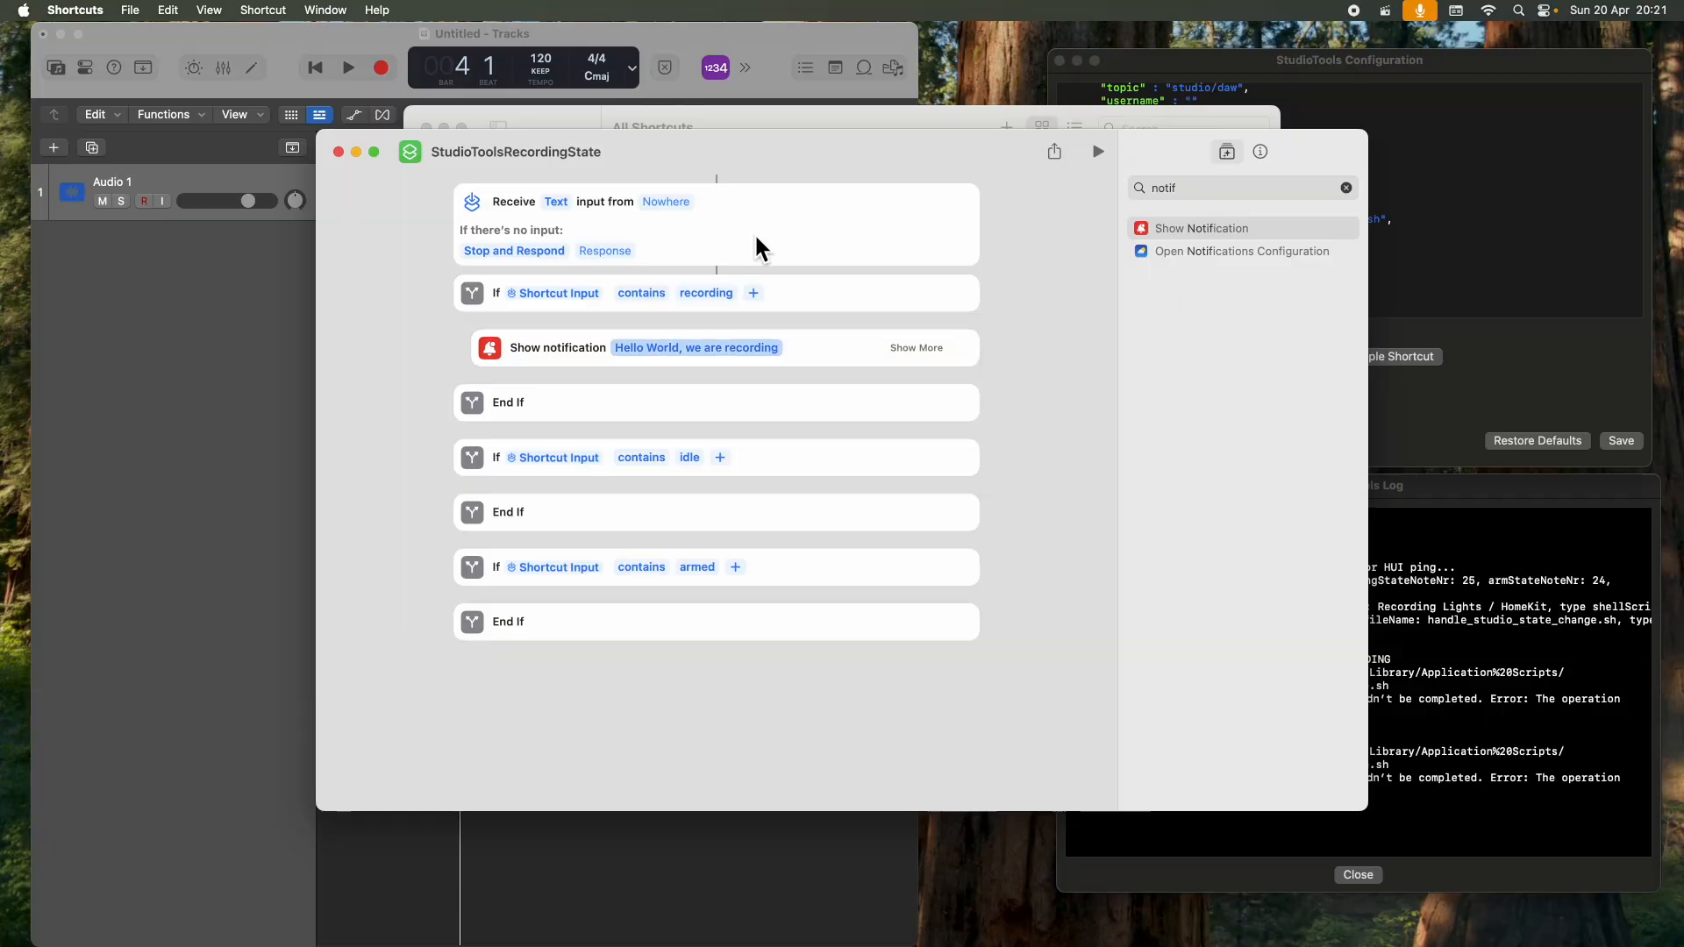
pyautogui.click(286, 37)
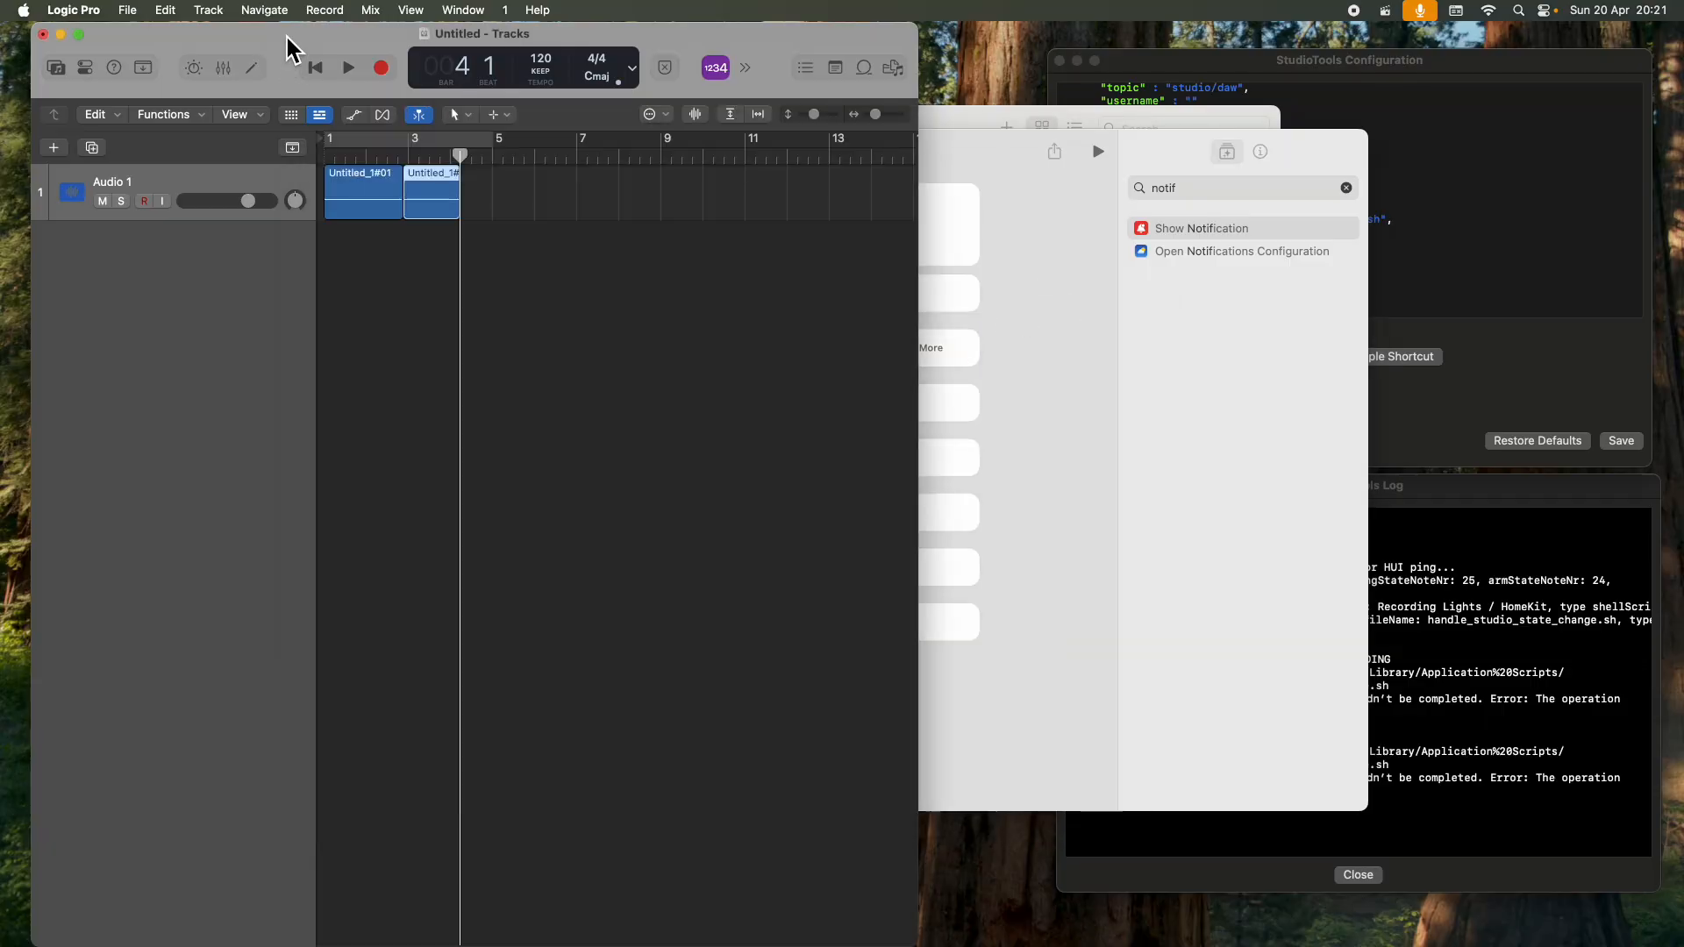
pyautogui.click(384, 70)
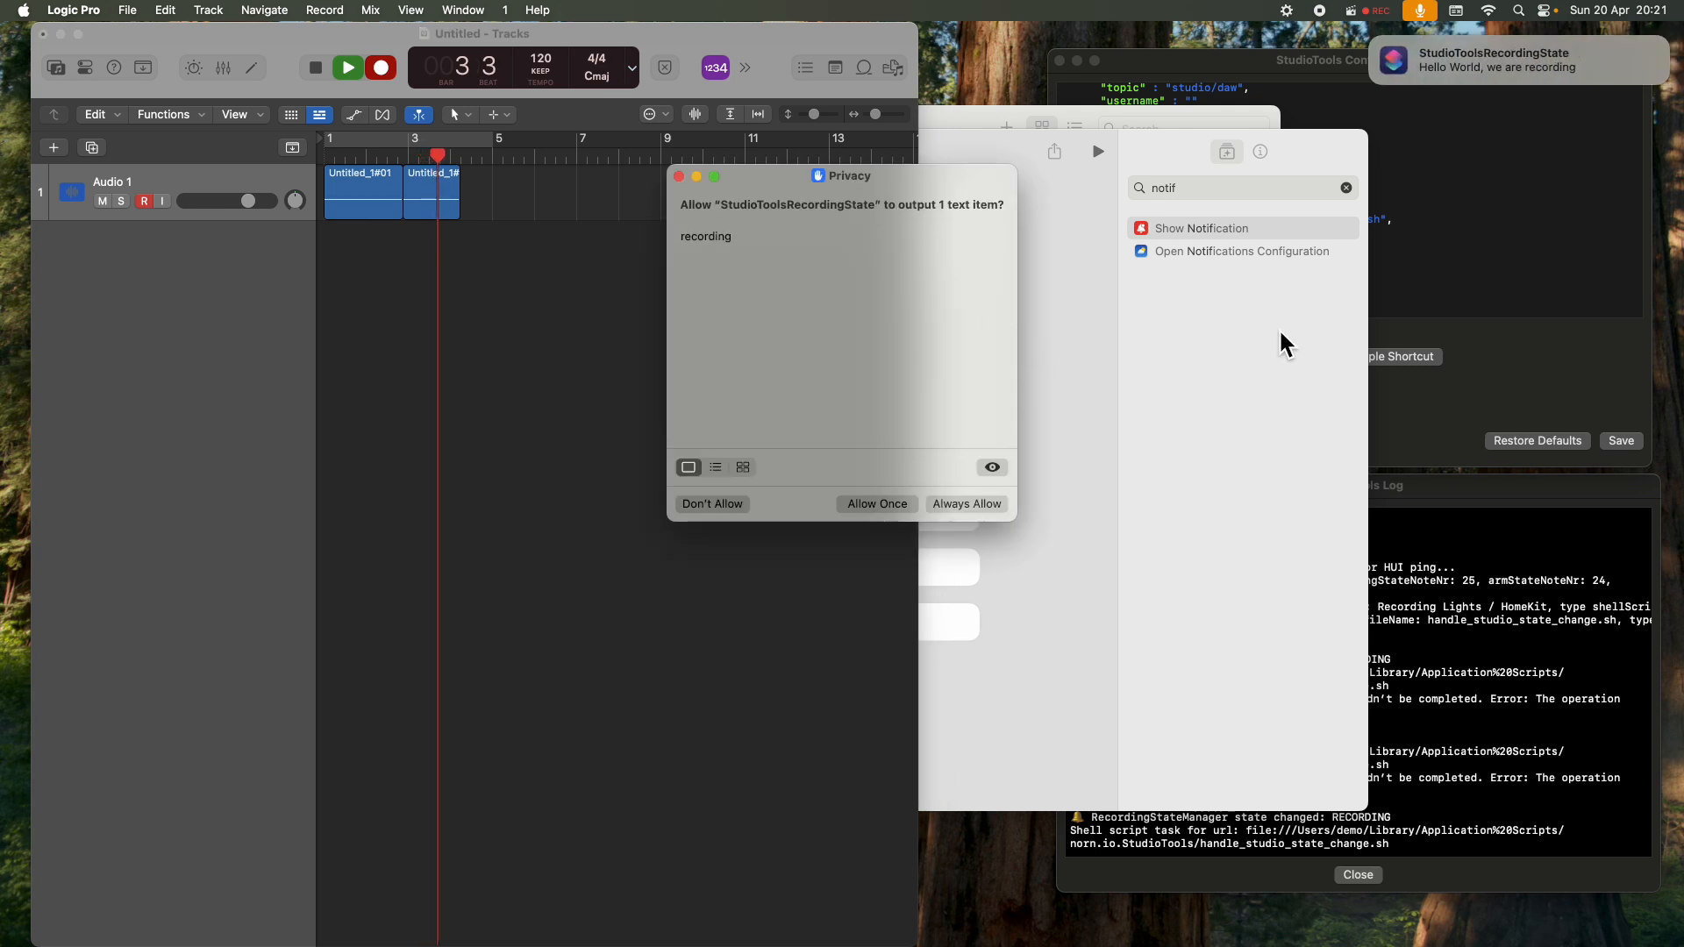
pyautogui.click(976, 506)
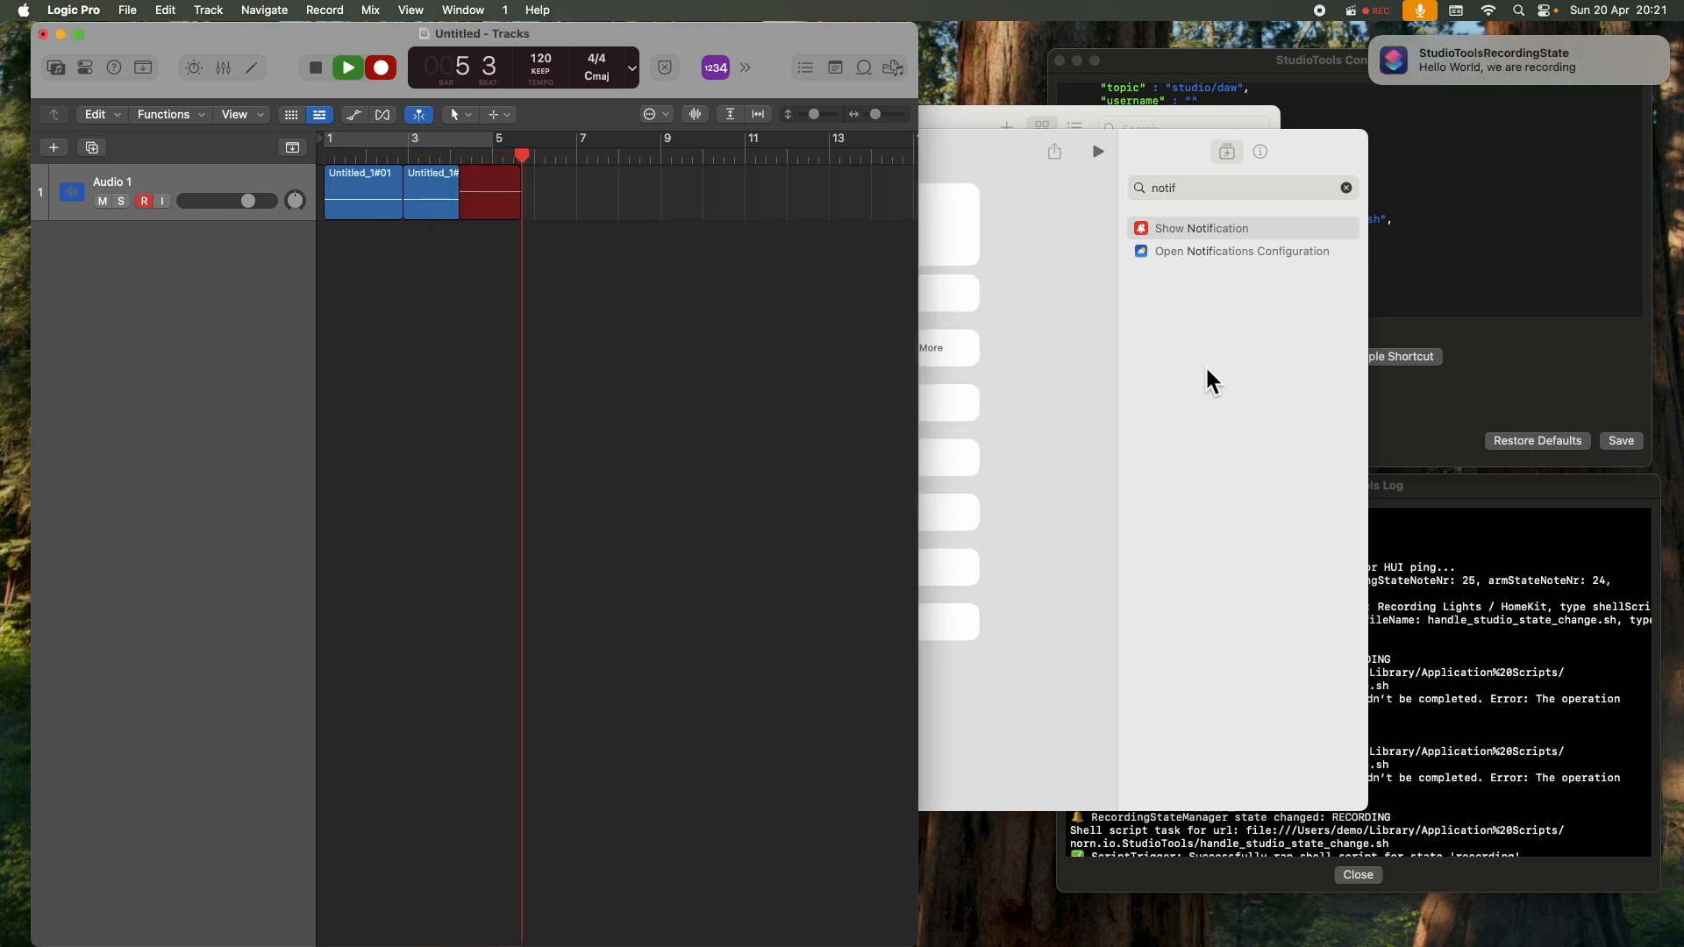
pyautogui.click(316, 68)
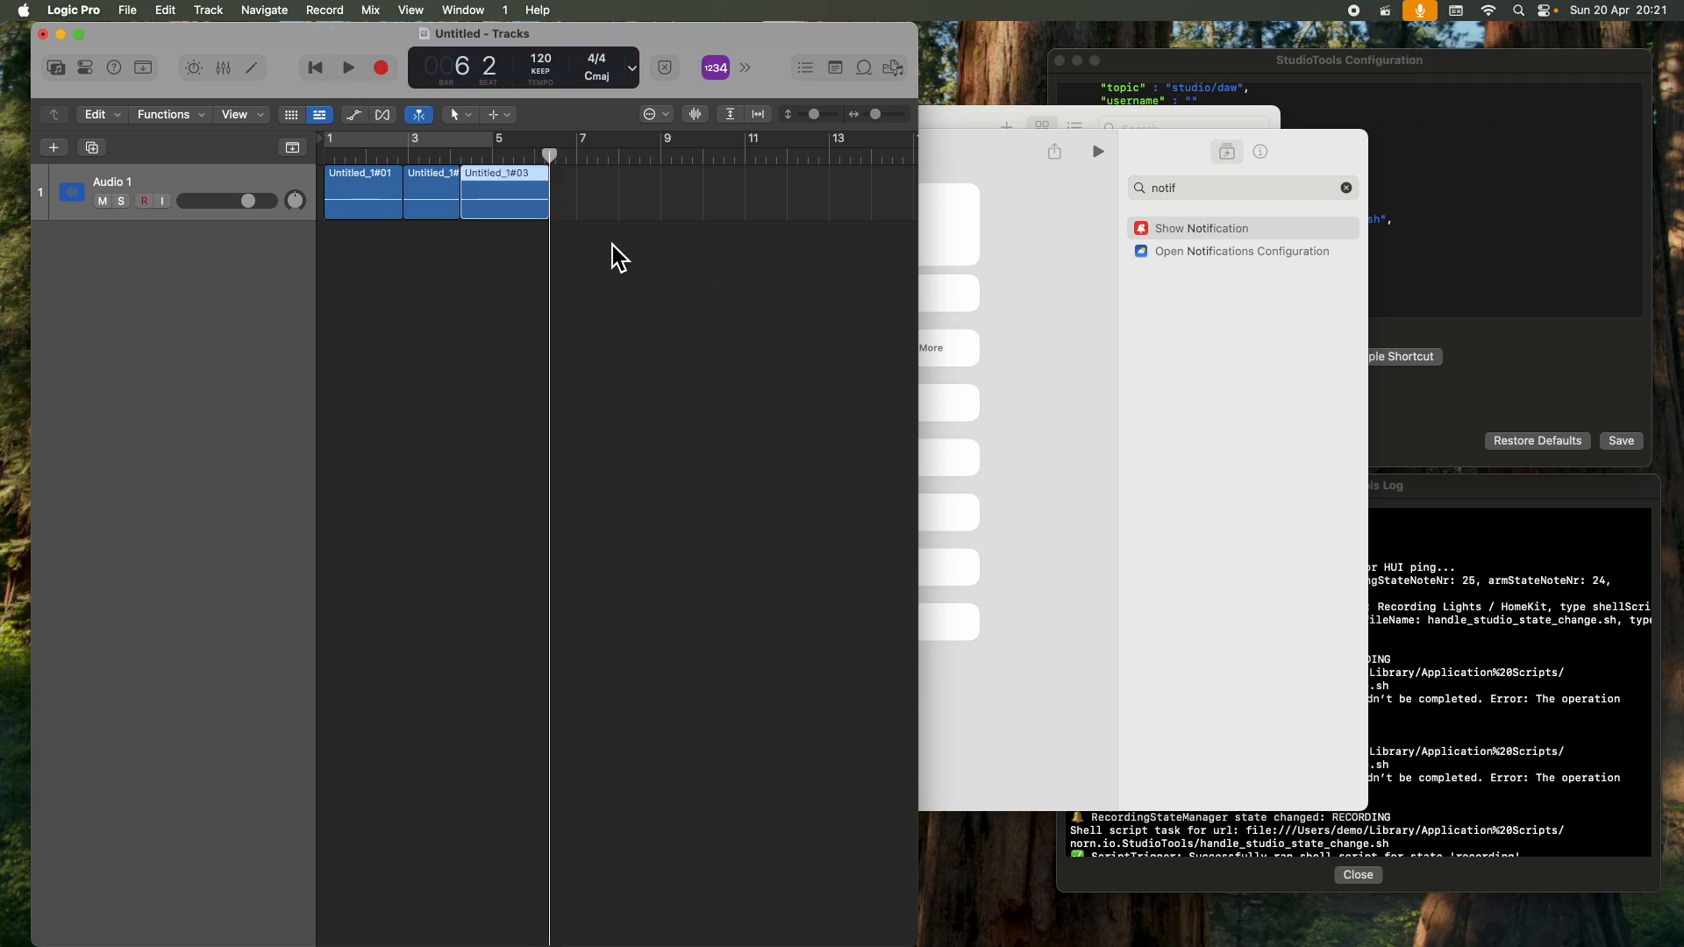
# Step: Back in Shortcuts, add a Show Notification action with the text "Hello World, we are now idle, welcome in to the studio" inside the "idle" condition
pyautogui.click(1199, 370)
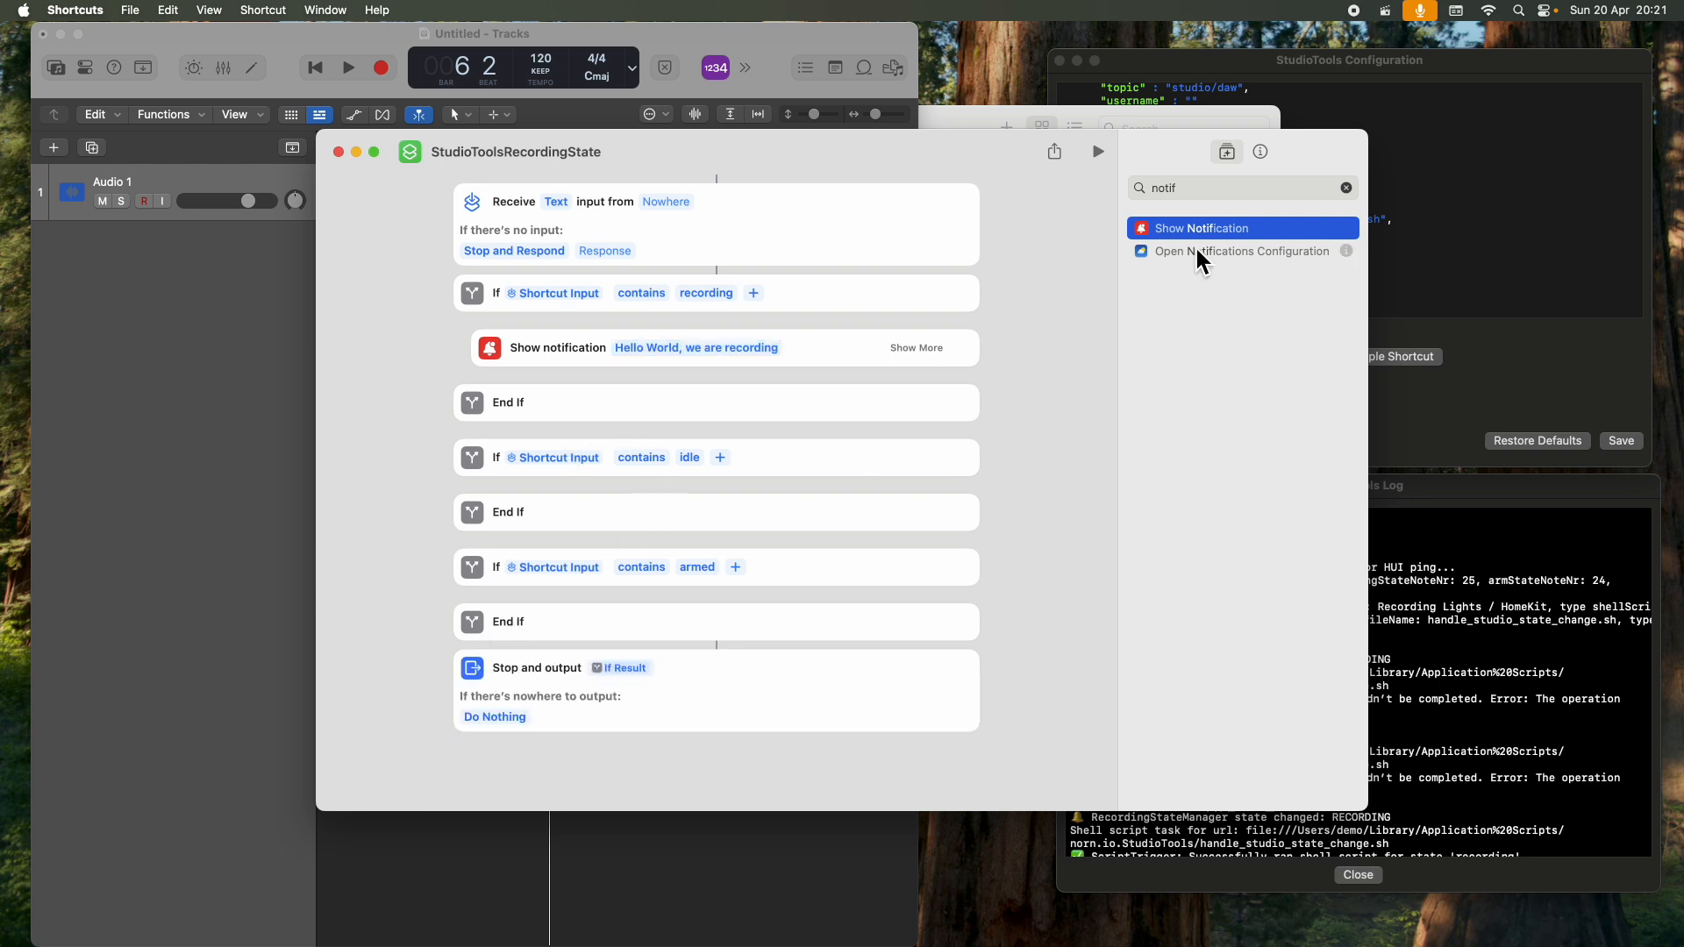
pyautogui.moveTo(1198, 233); pyautogui.dragTo(683, 510)
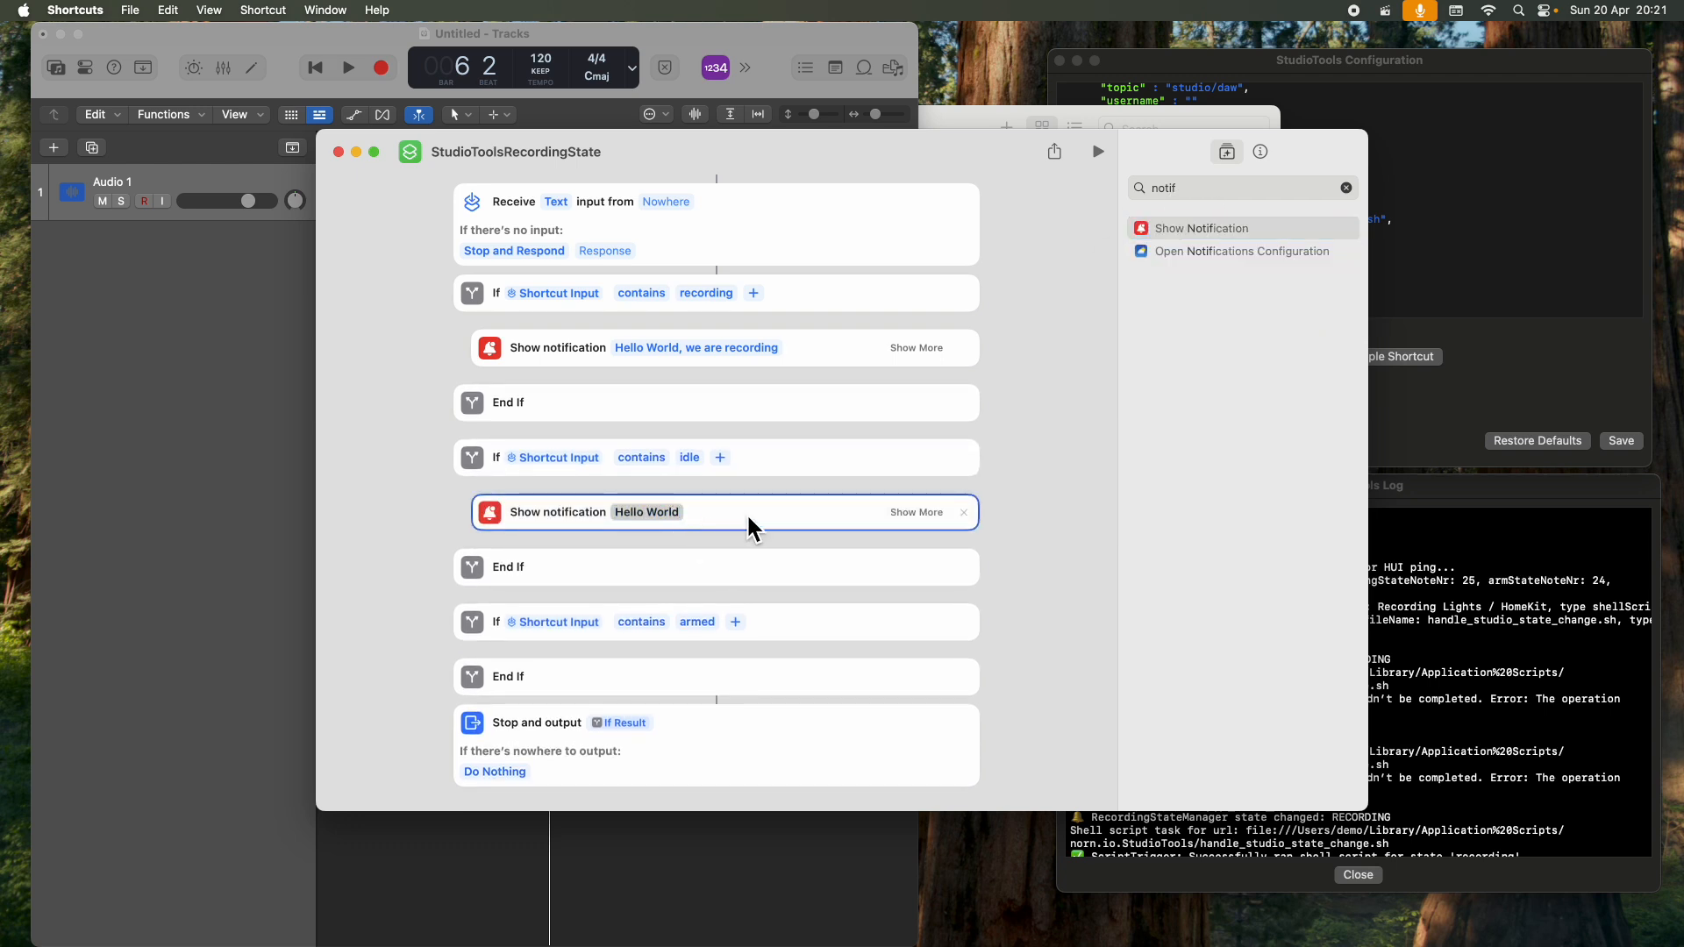
pyautogui.write('we are')
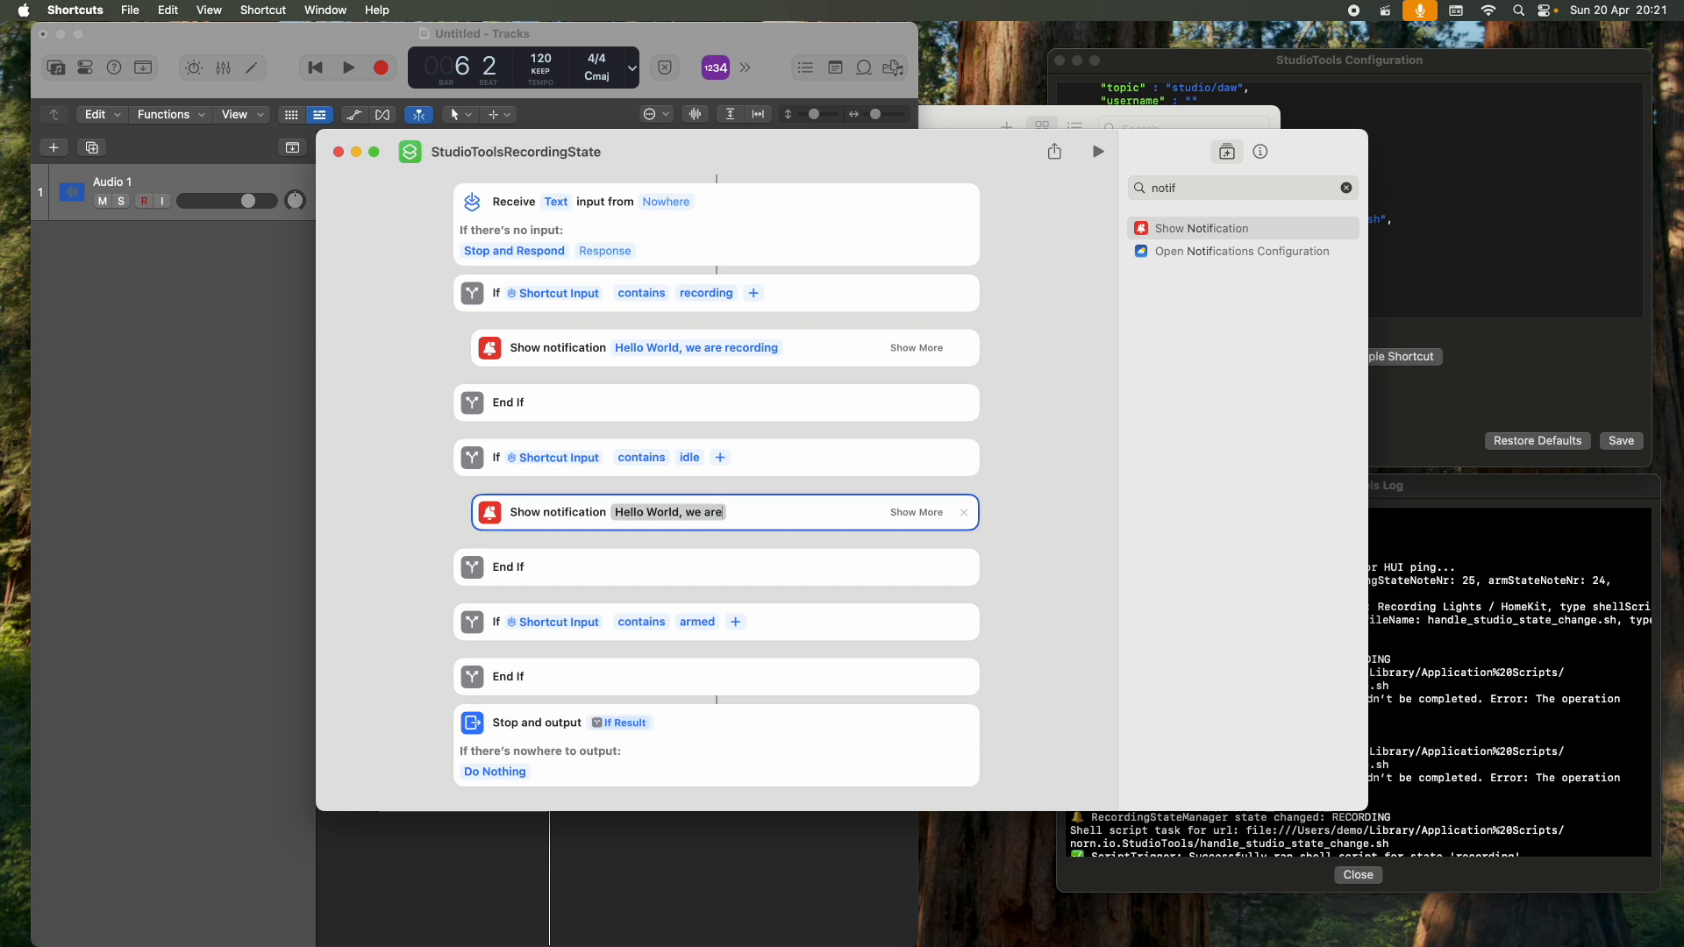
pyautogui.write(' now idle, welcome in to')
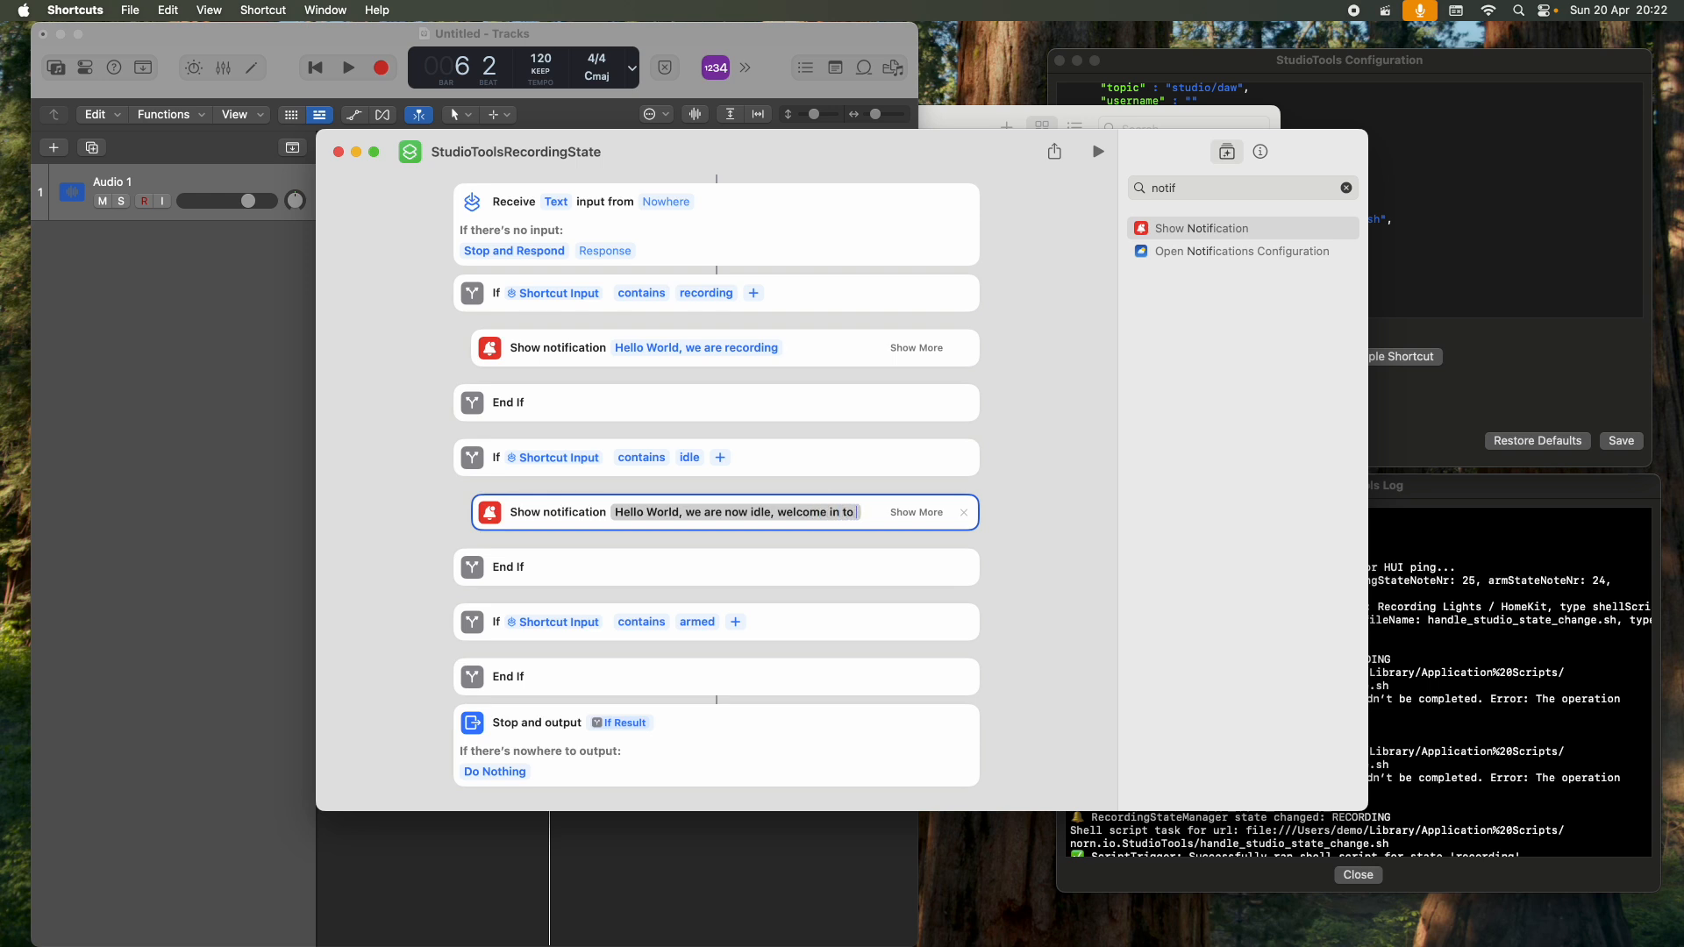
pyautogui.write(' the studio')
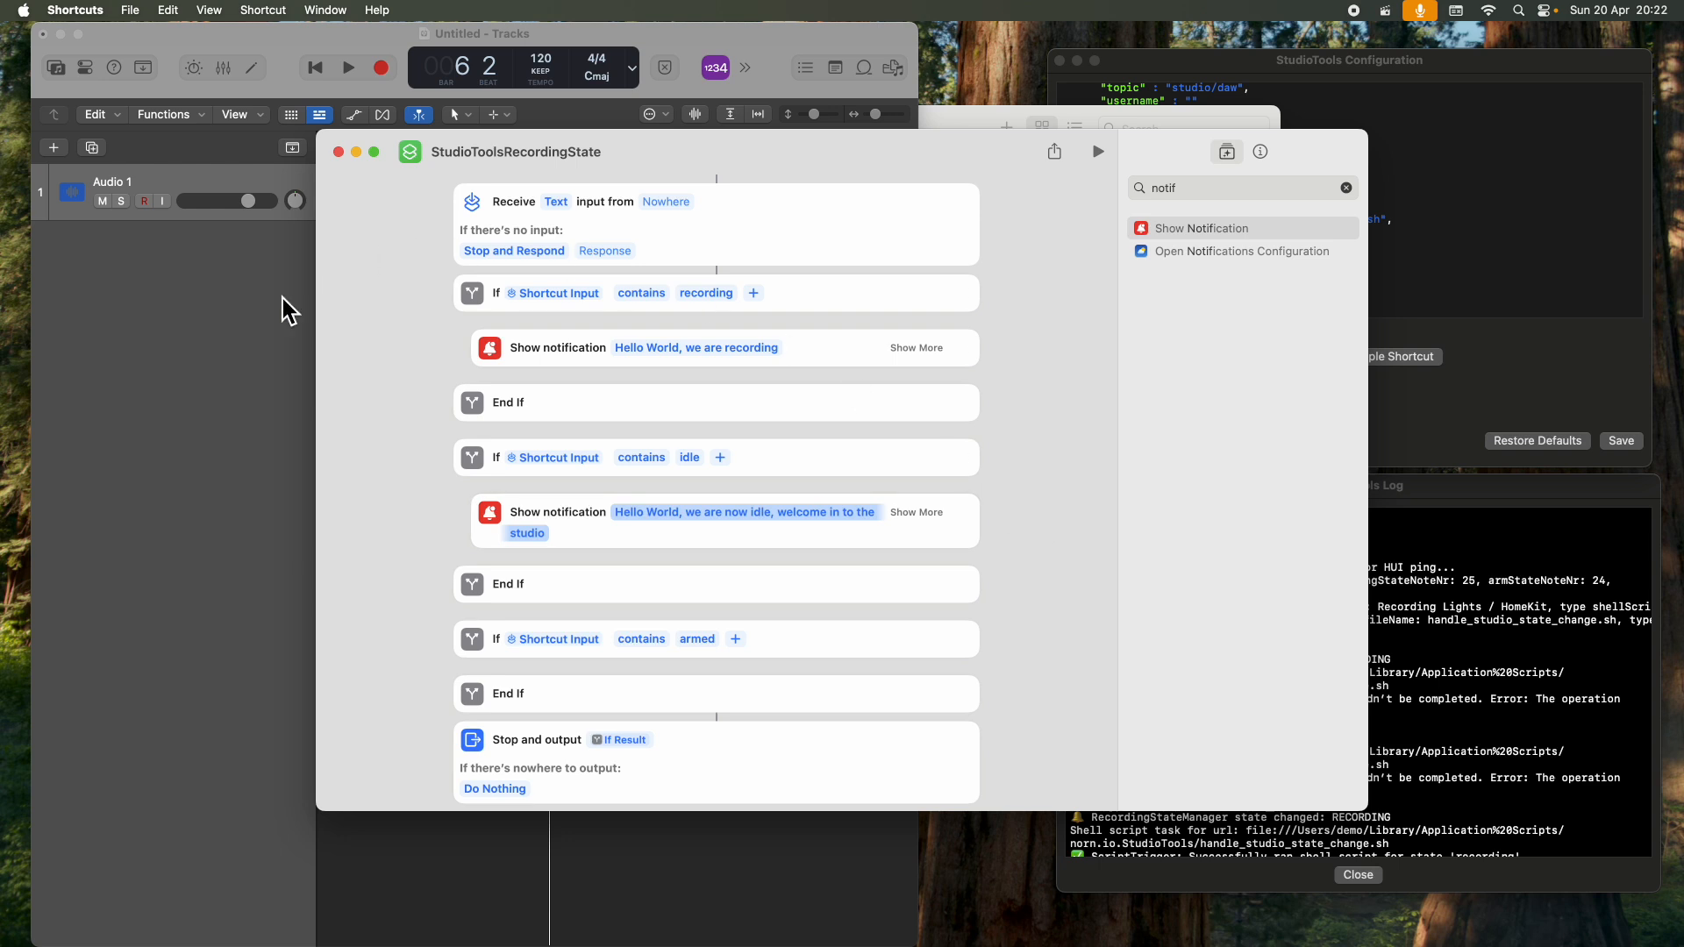
# Step: Switch to Logic Pro and test both notifications by starting and stopping another short recording on the Audio 1 track
pyautogui.click(238, 303)
pyautogui.click(384, 69)
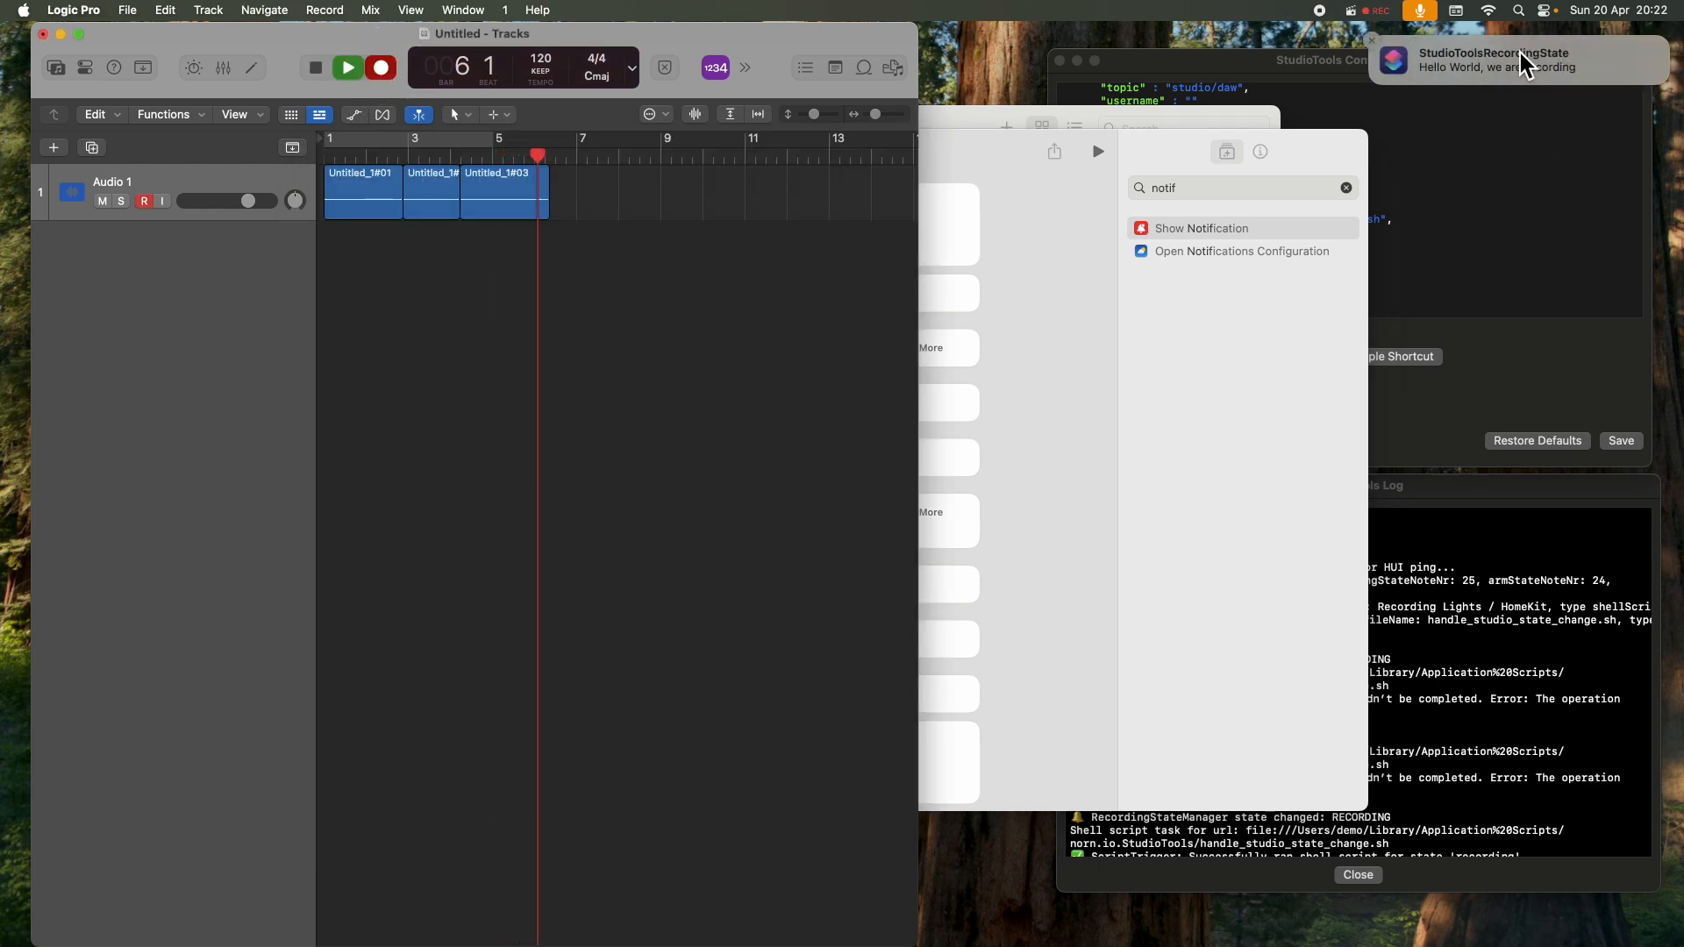
pyautogui.click(321, 71)
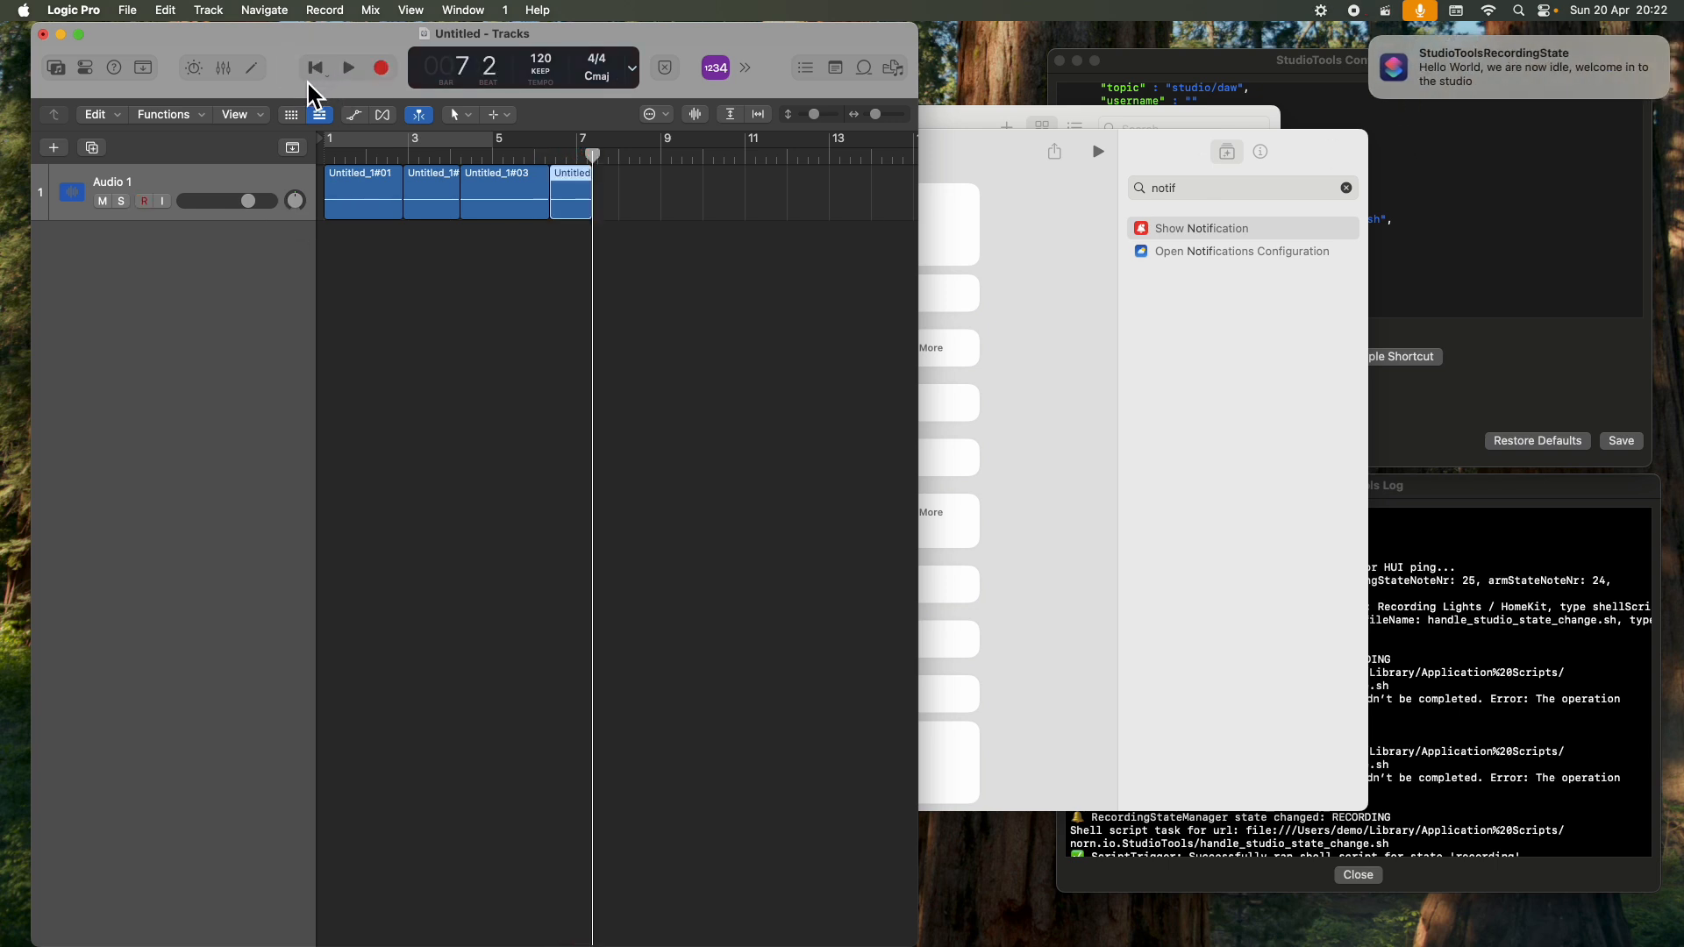